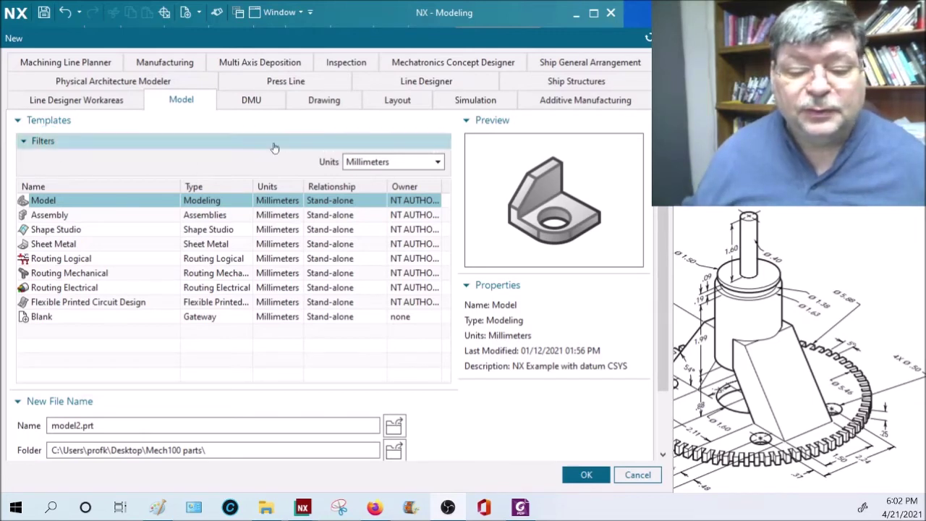
Set the new model part's template units to Inches.
click(359, 161)
click(366, 189)
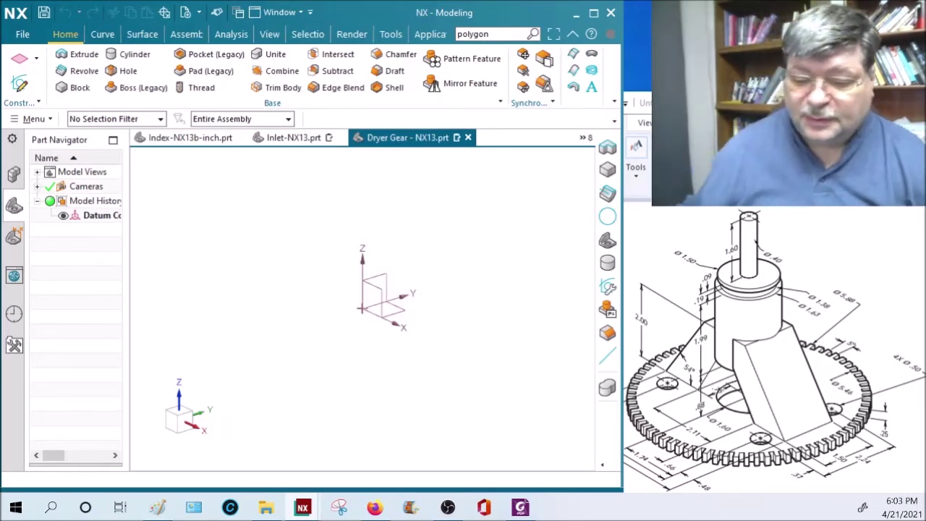
Bring the Paint reference drawing forward and magnify it to read Ø5.88 and 2.00.
click(723, 332)
click(535, 138)
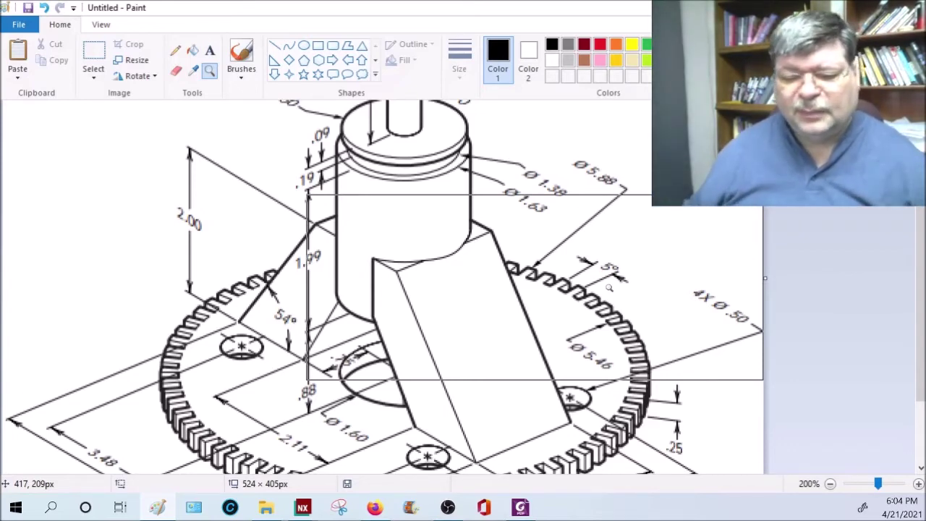
Scroll the magnified drawing down to the base dimensions and stop magnifying.
scroll(283, 322, down, 3)
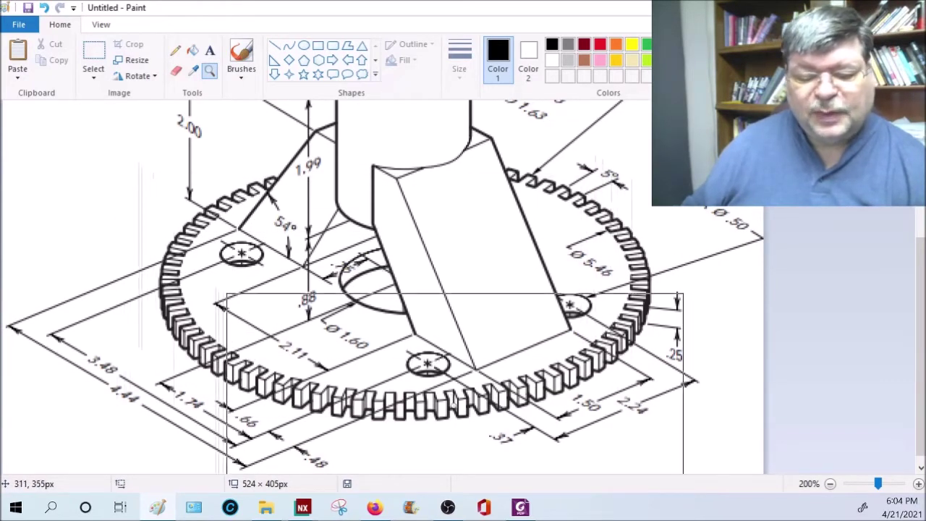
scroll(455, 384, down, 1)
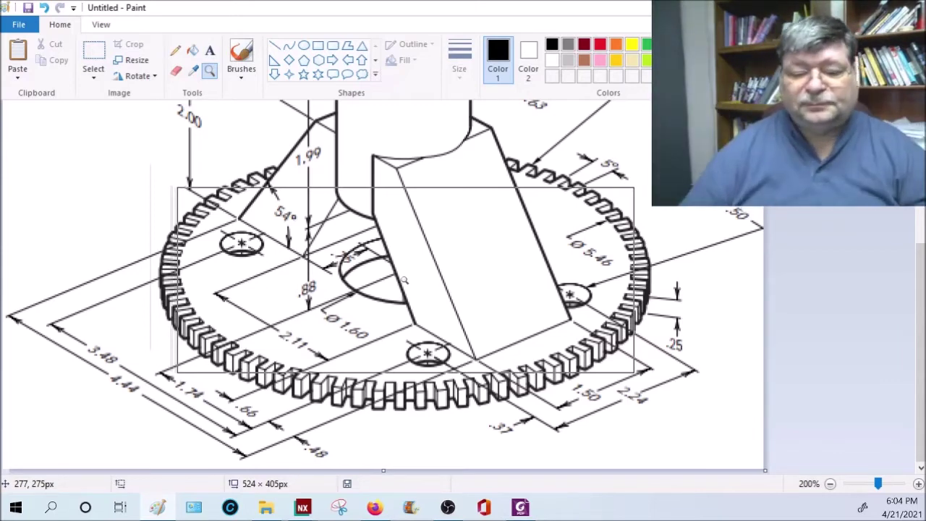
key(Escape)
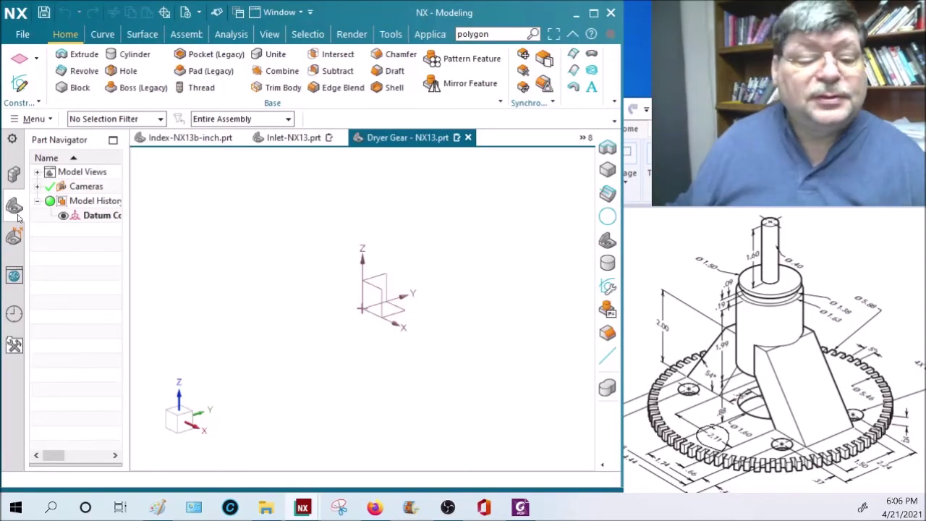
Start an extrusion sketch on the XY plane with a Ø5.88 circle at the origin.
click(78, 54)
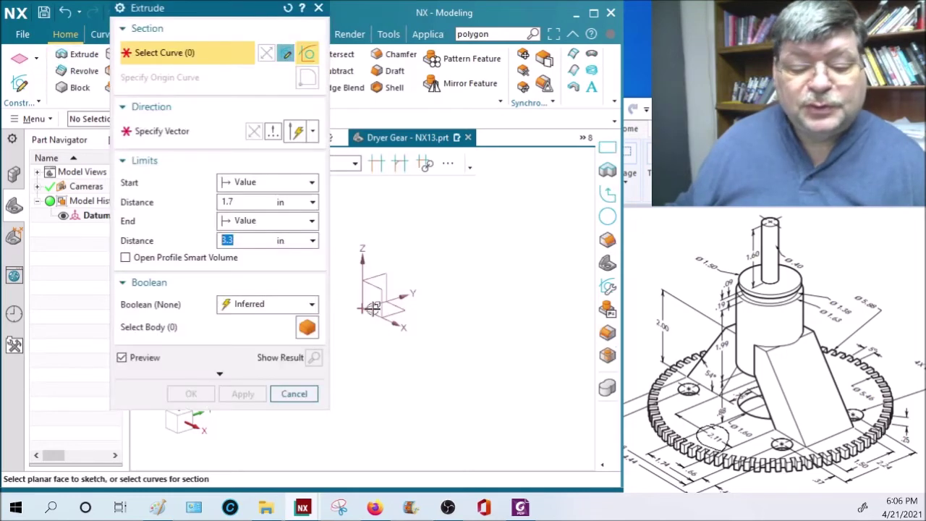
click(373, 308)
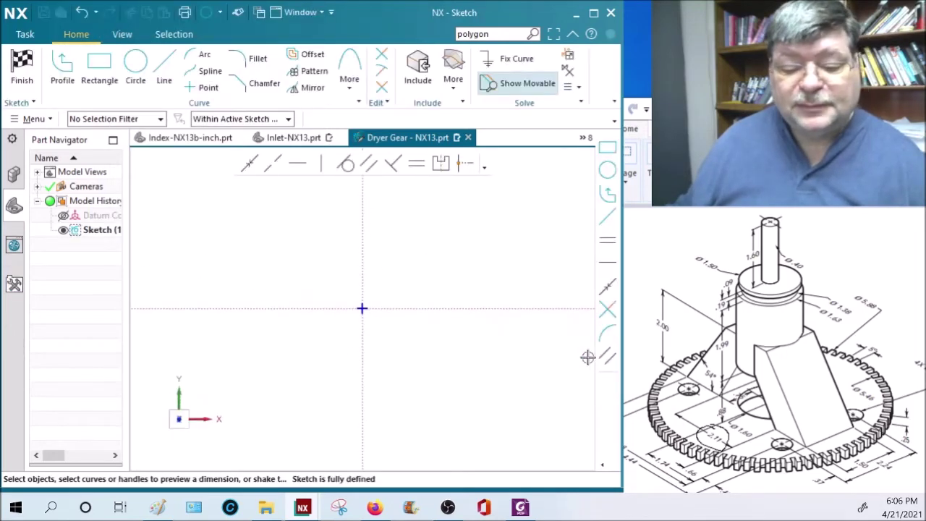
click(136, 65)
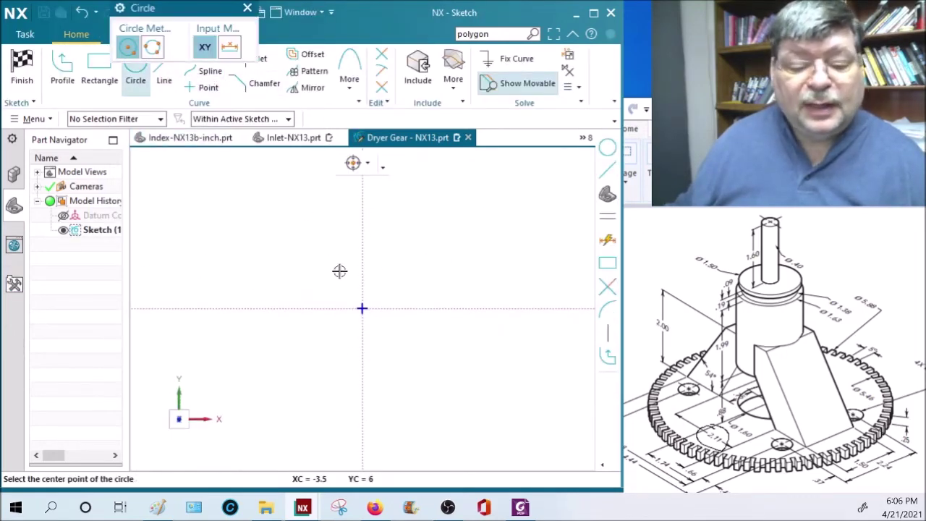
click(362, 309)
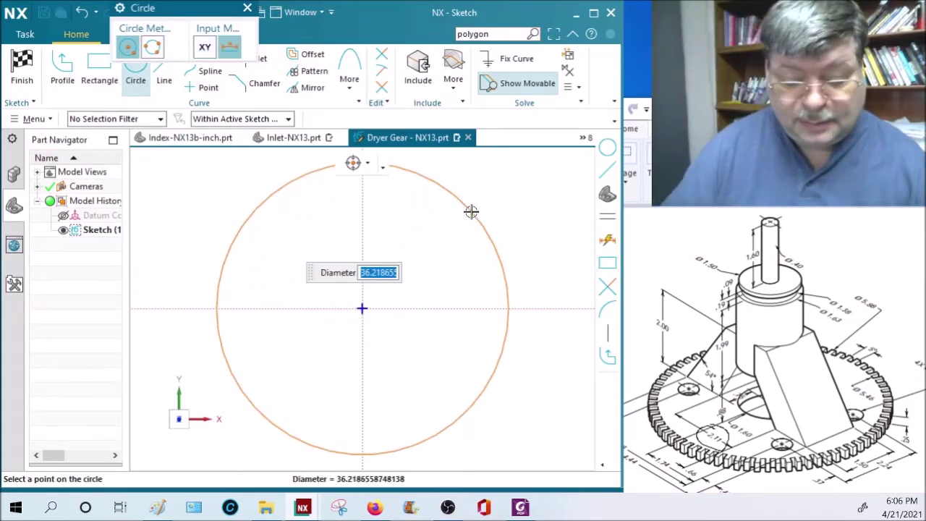
text(5.88)
key(Return)
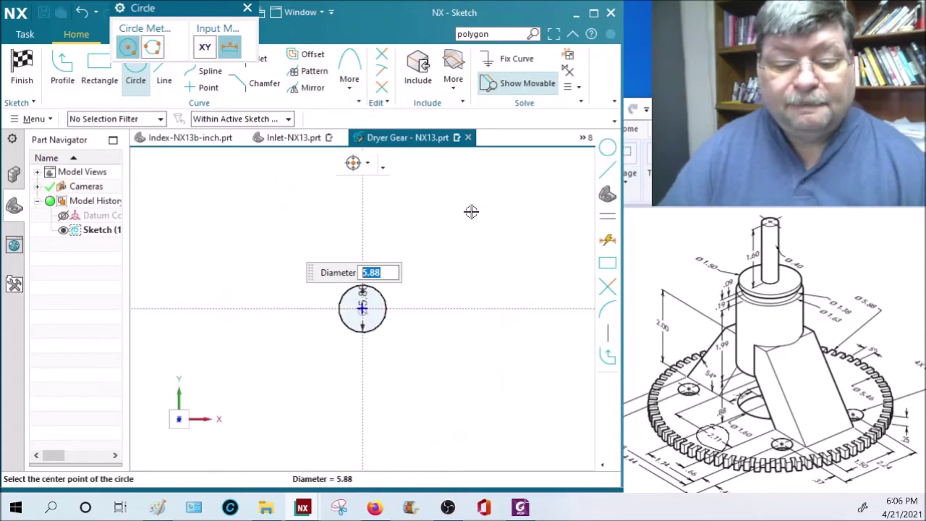
key(Escape)
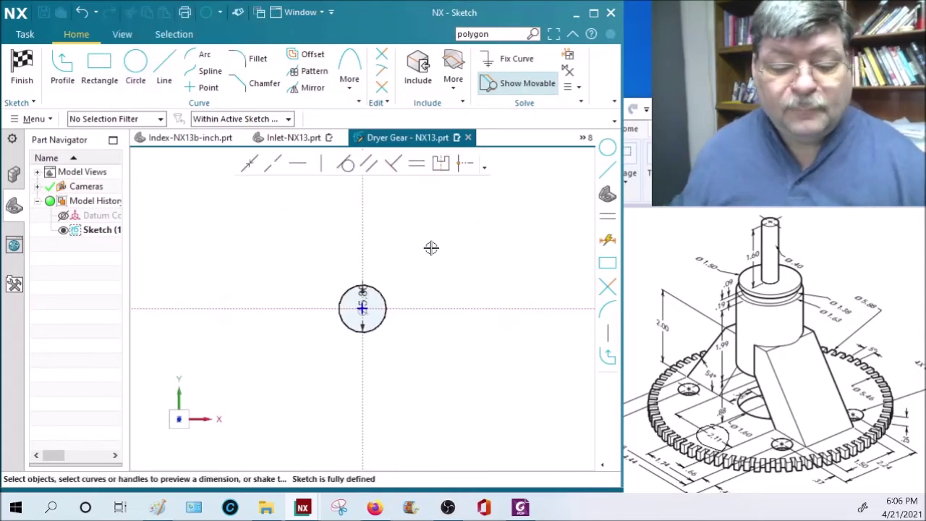
Add a concentric Ø1.6 circle at the origin and finish the sketch.
scroll(366, 297, up, 6)
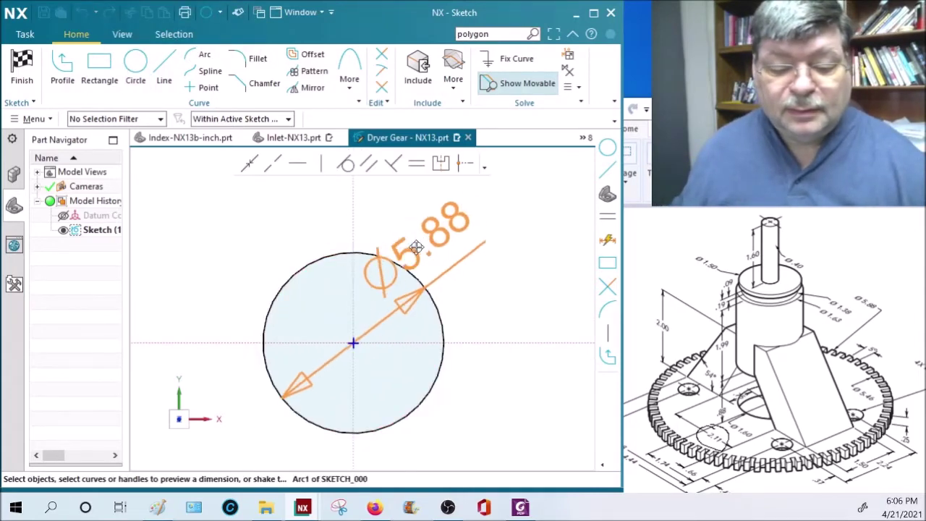
click(135, 67)
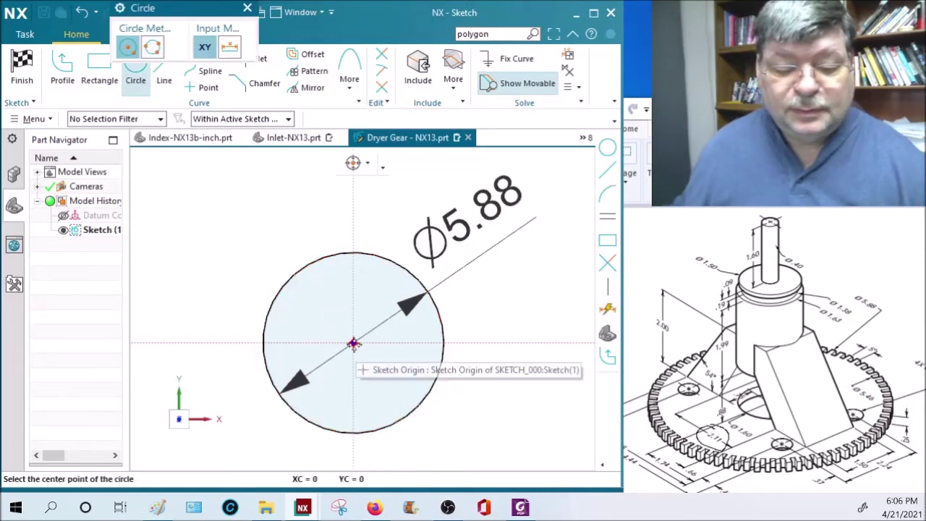
click(354, 343)
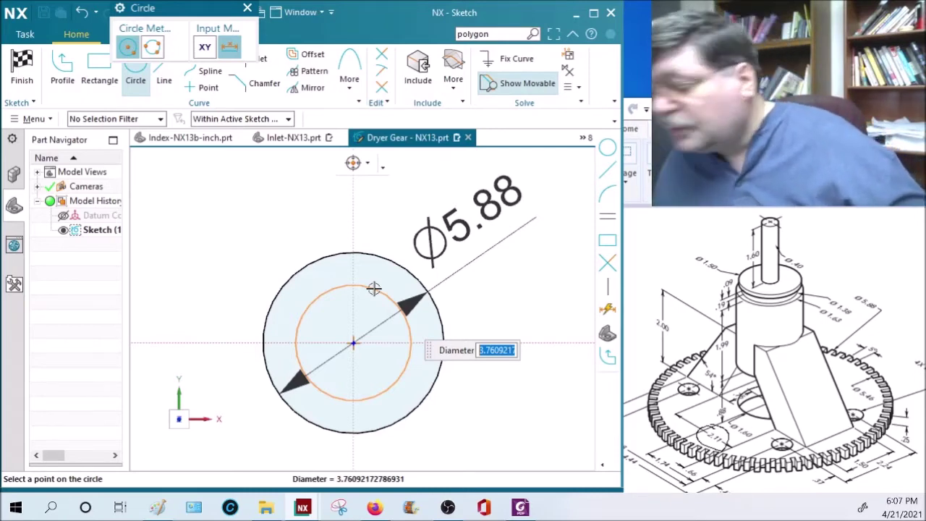
text(1.60)
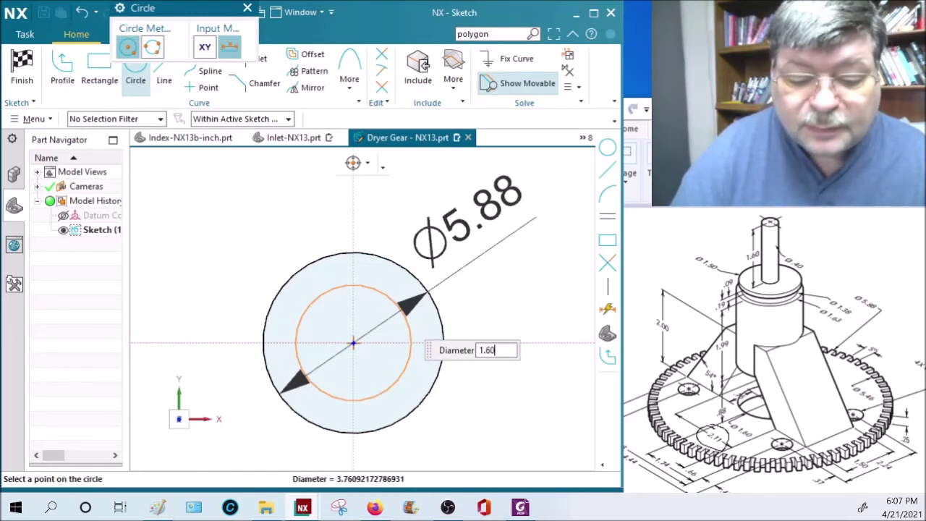
key(Return)
key(Escape)
scroll(298, 350, up, 2)
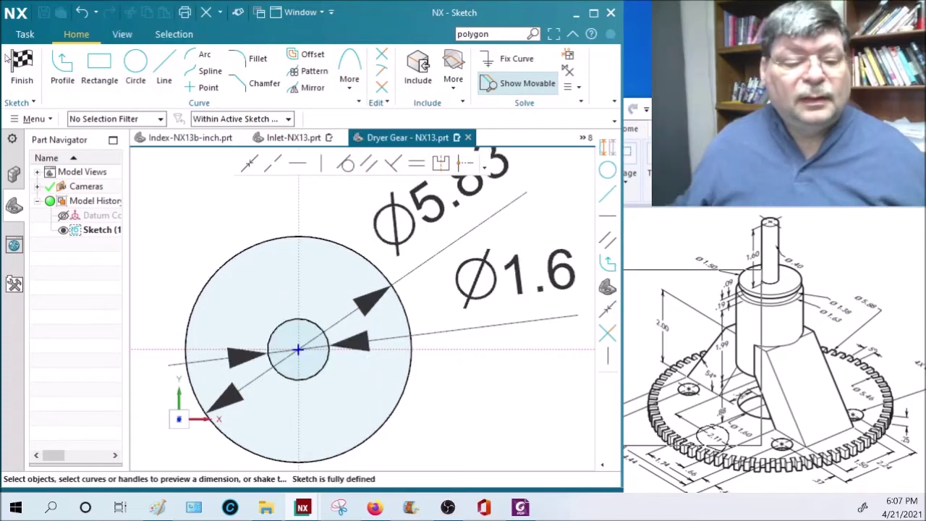
key(ctrl+q)
Extrude the Ø5.88 and Ø1.6 circles from 0 to 0.25 in.
key(x)
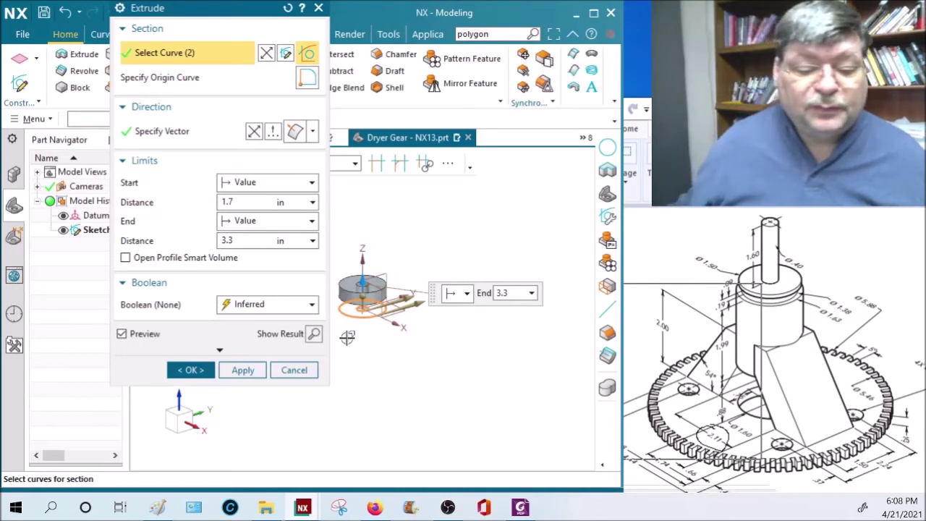
click(238, 200)
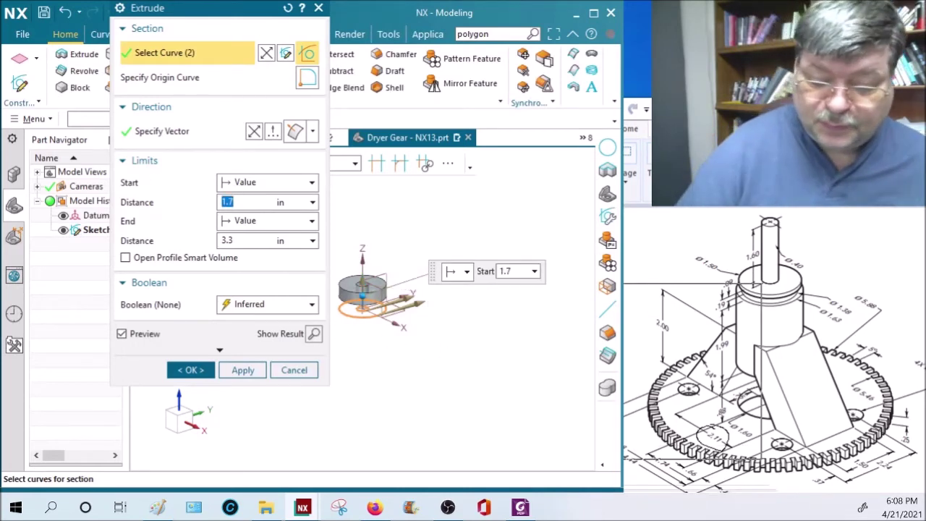
key(Return)
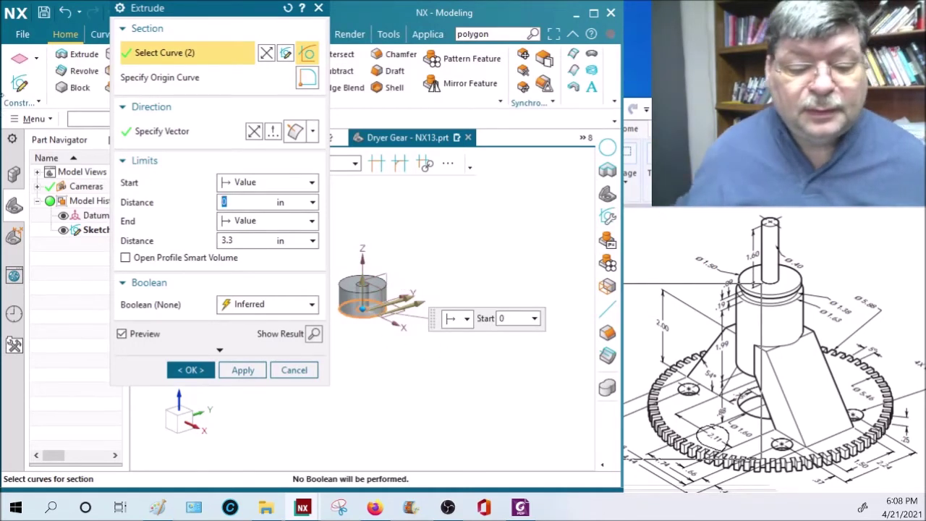
click(228, 240)
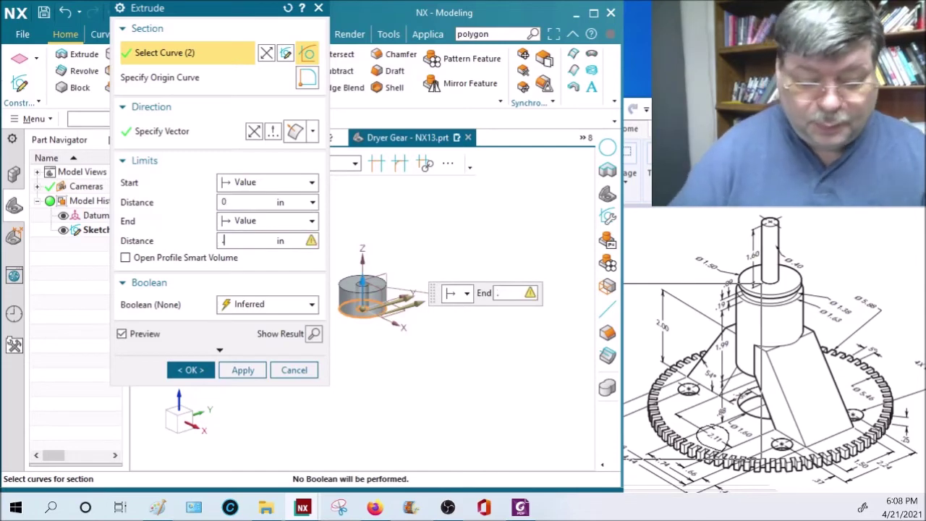
key(Tab)
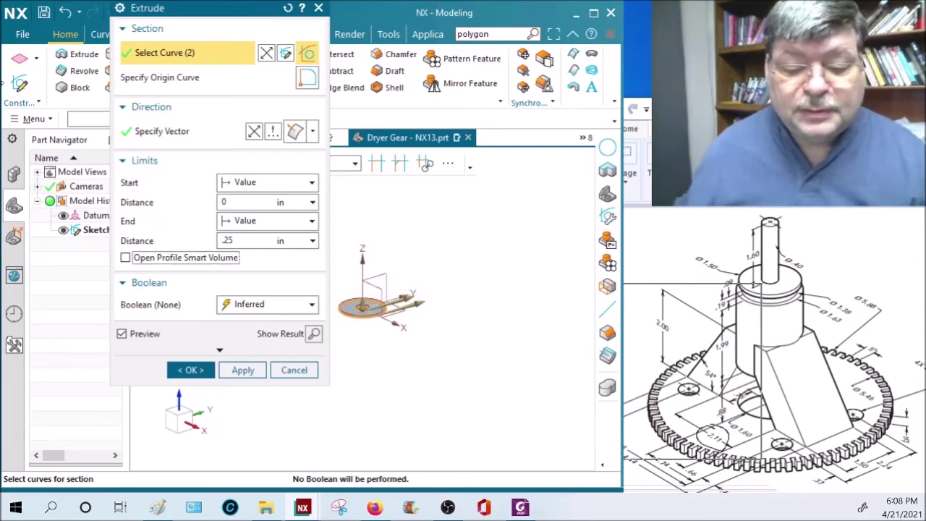
scroll(377, 318, up, 5)
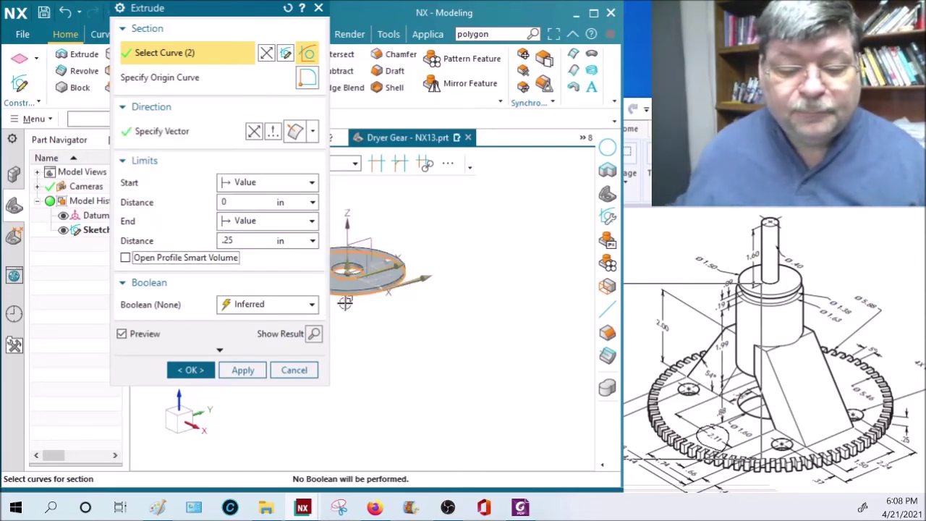
middle_drag(381, 320, 293, 456)
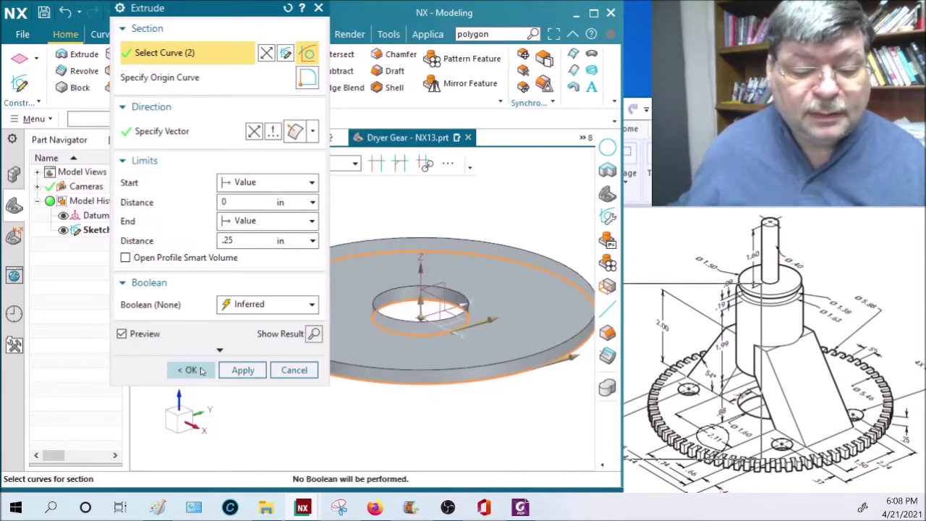
click(190, 370)
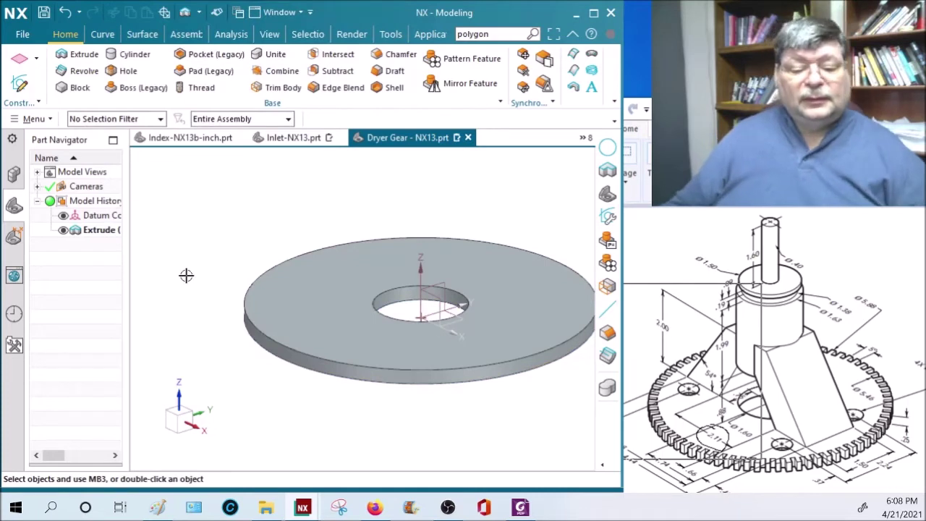
Rotate the disc to view it from above and check the Paint reference drawing.
middle_drag(306, 326, 310, 372)
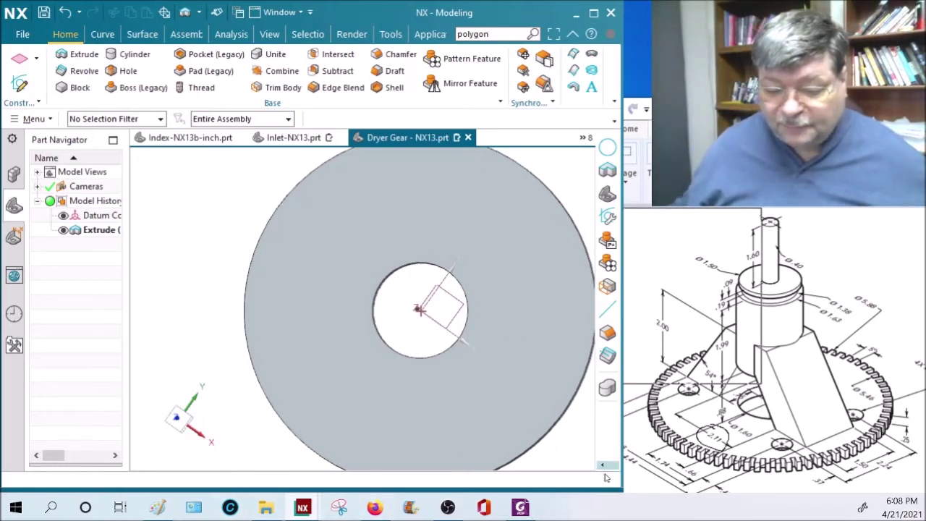
click(677, 445)
ctrl+scroll(676, 445, up, 3)
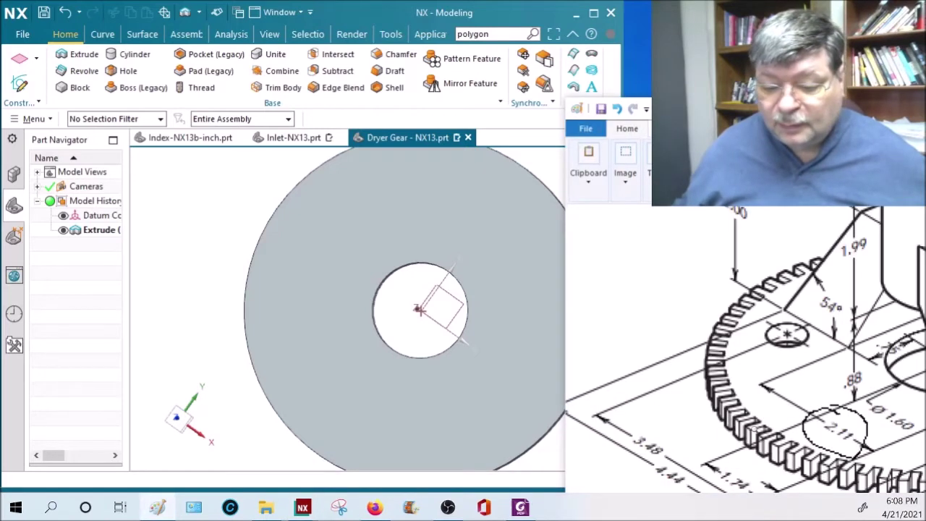
ctrl+scroll(791, 411, up, 2)
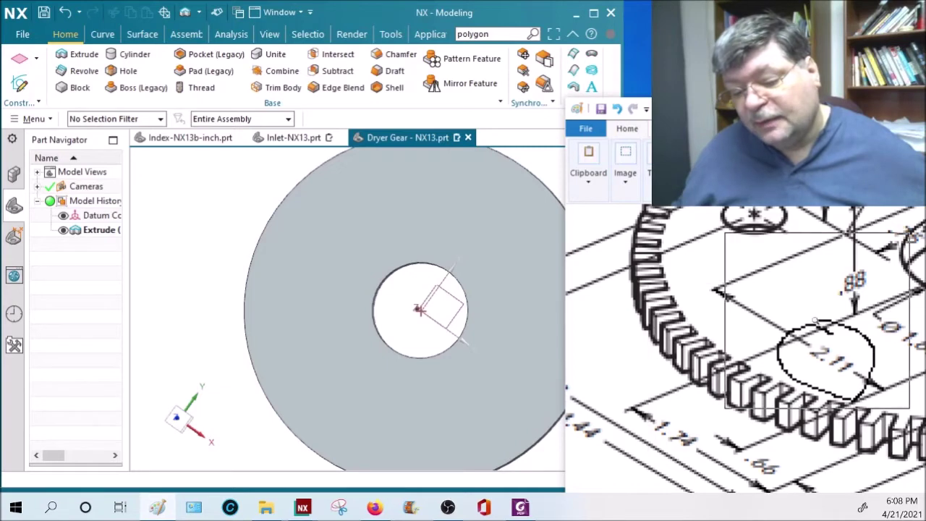
ctrl+scroll(731, 376, down, 1)
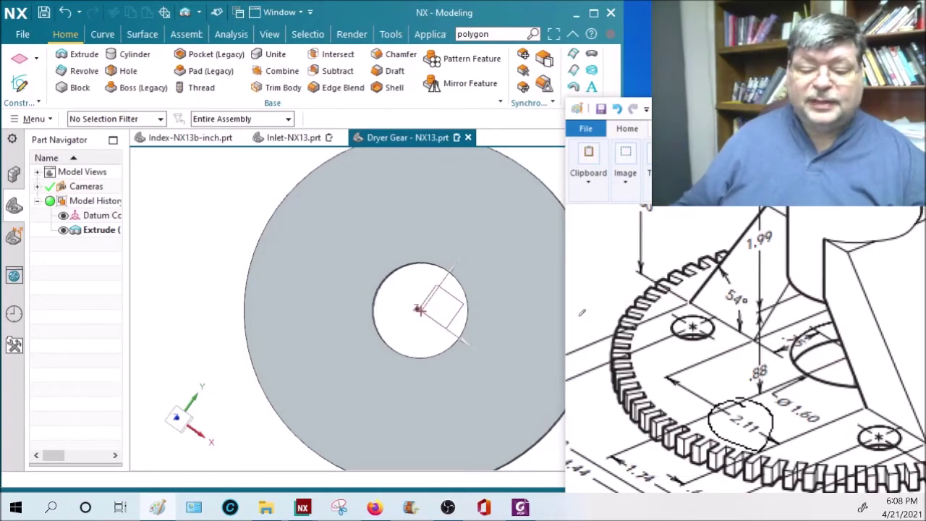
scroll(499, 340, down, 3)
mouse_move(499, 340)
middle_down()
mouse_move(523, 320)
mouse_move(522, 341)
mouse_move(511, 337)
middle_up()
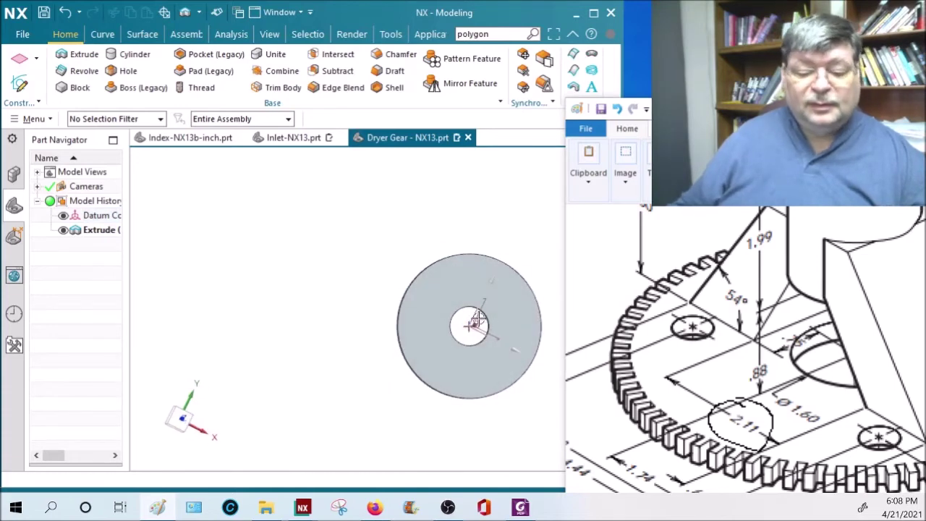
Start a sketch on the disc face with a 2.940 vertical line down from the origin.
click(78, 54)
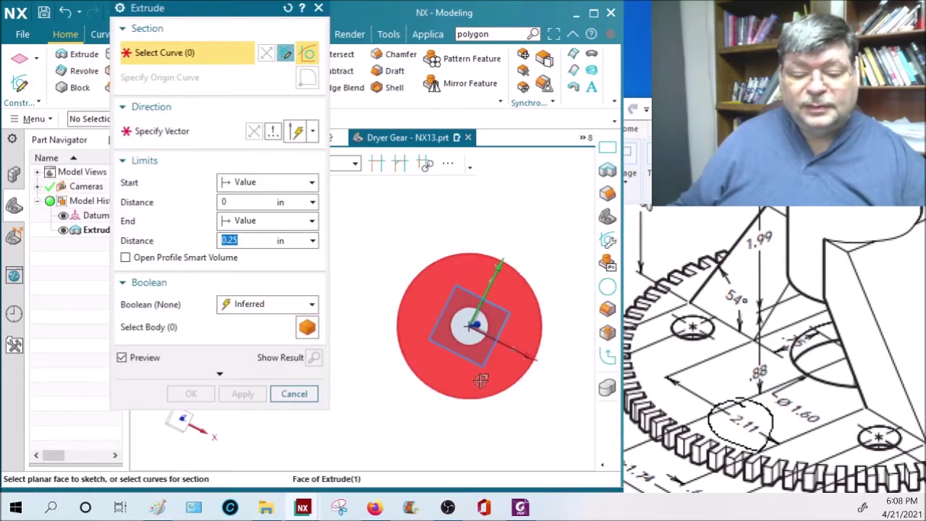
click(482, 380)
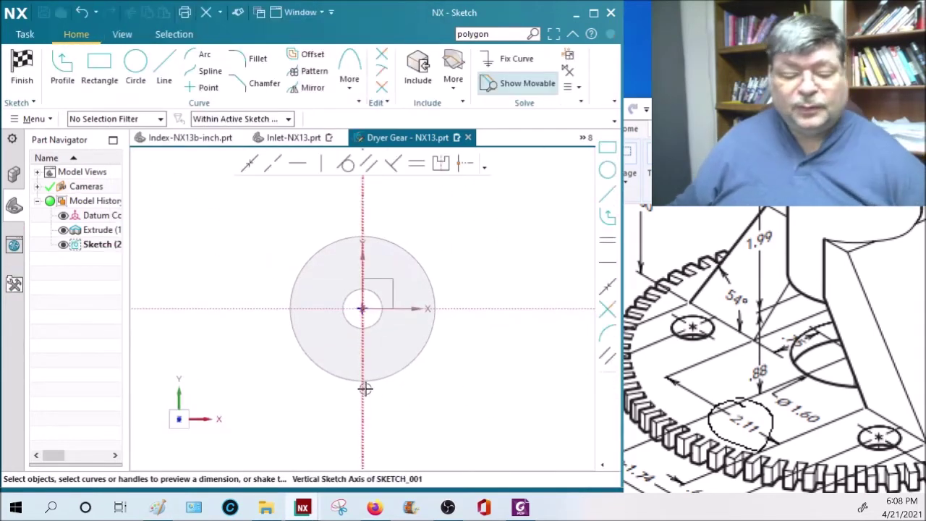
scroll(365, 388, up, 4)
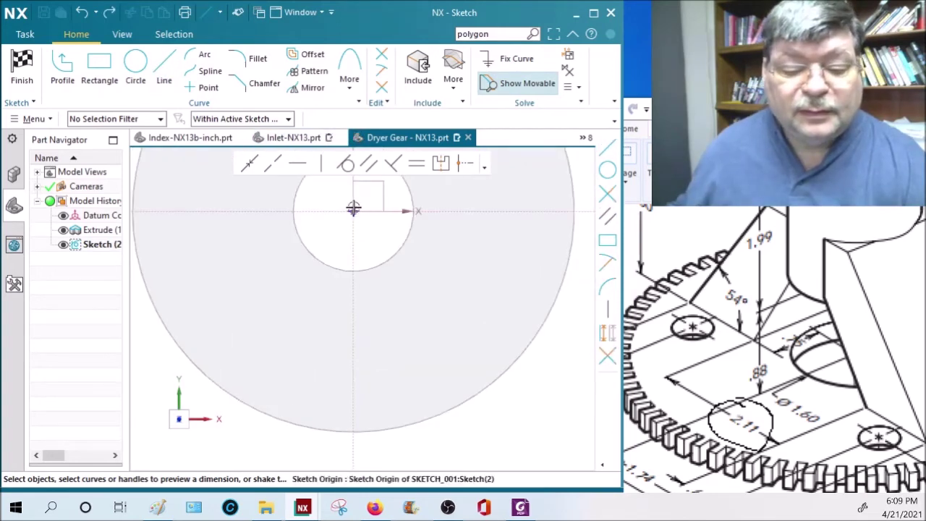
click(164, 68)
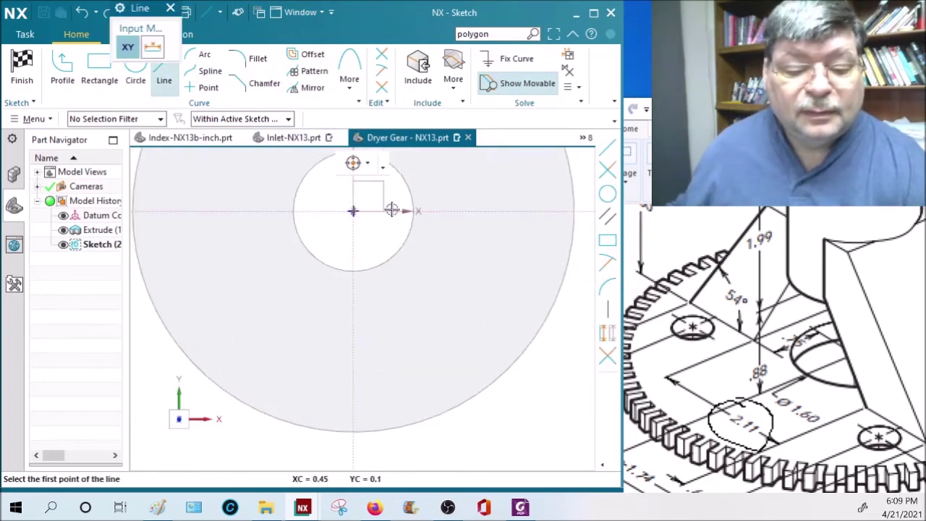
click(353, 210)
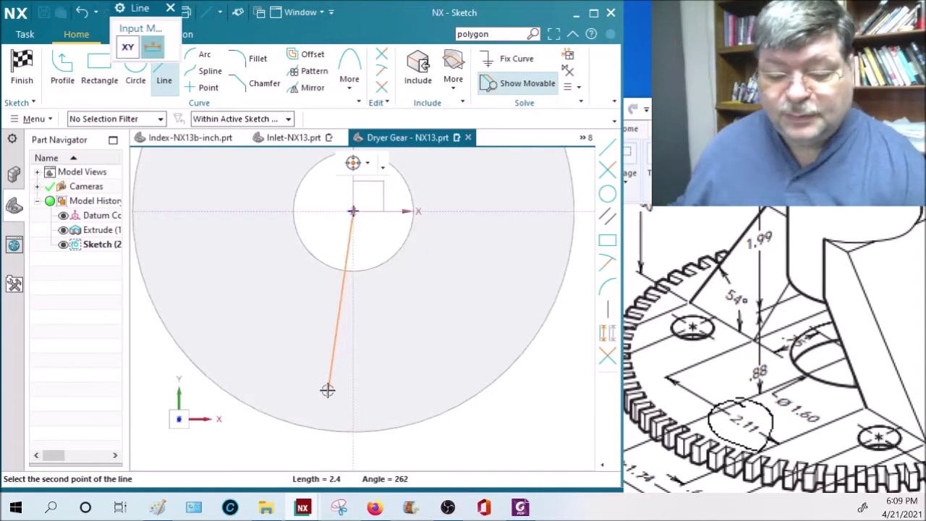
click(352, 421)
click(269, 325)
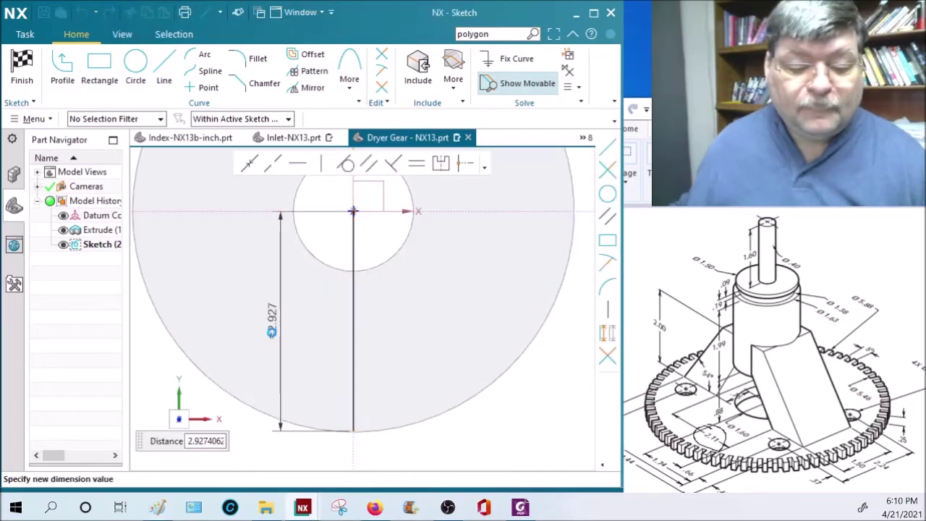
key(Return)
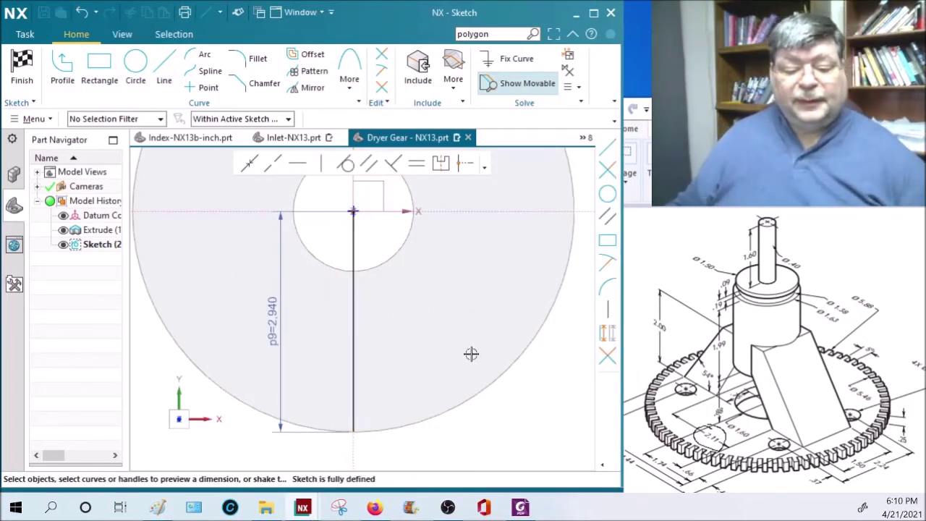
Draw a slanted line from the origin at 2.5° to the vertical line.
click(155, 63)
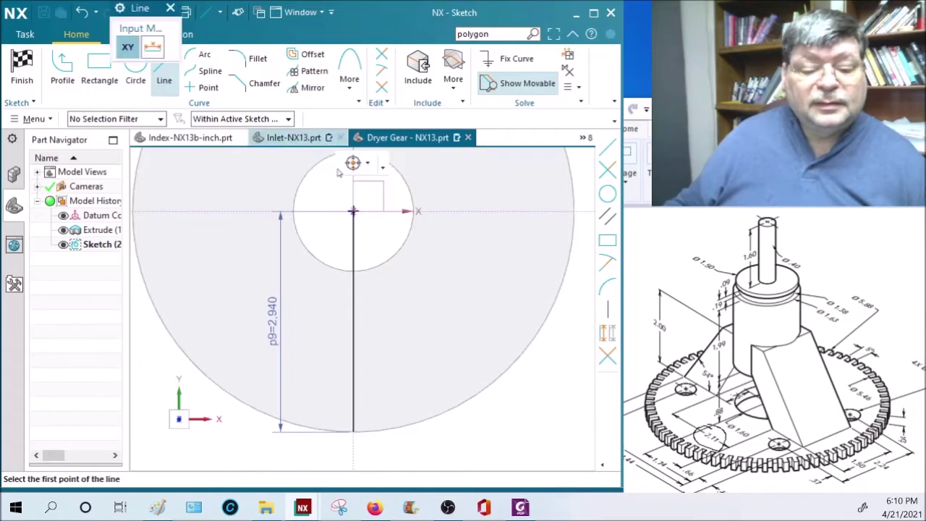
click(354, 211)
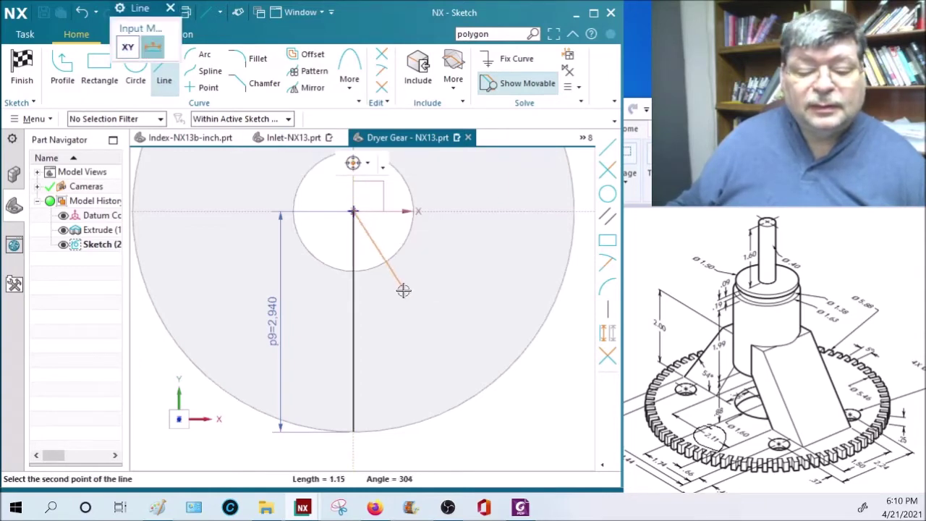
click(403, 448)
key(Escape)
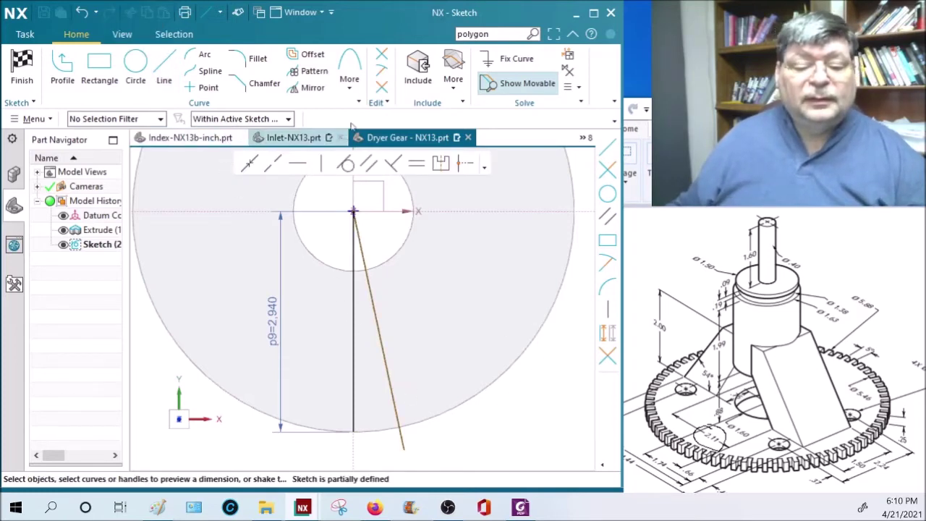
click(353, 311)
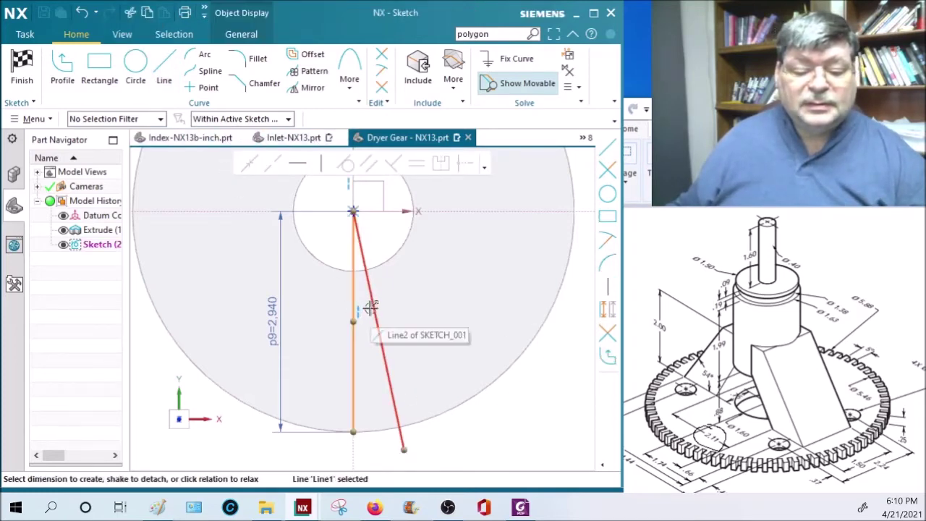
click(375, 333)
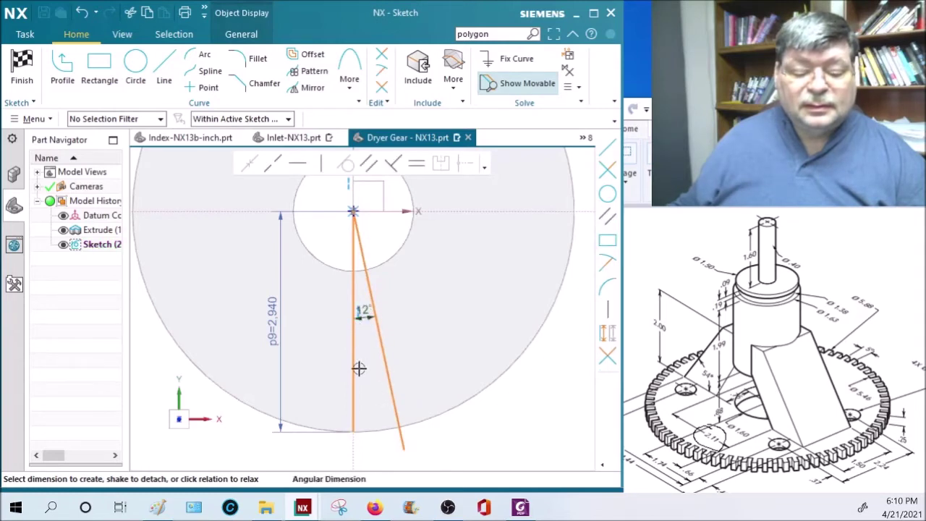
click(380, 445)
key(Return)
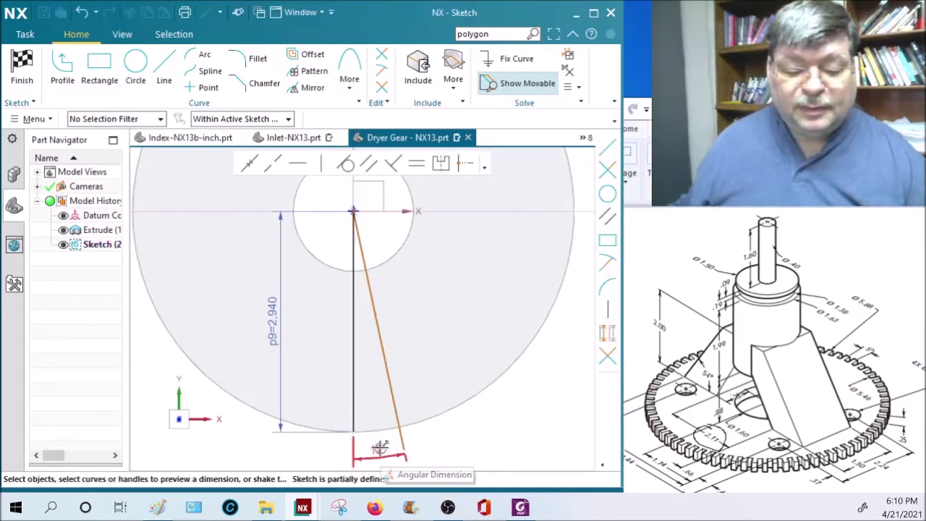
double_click(380, 448)
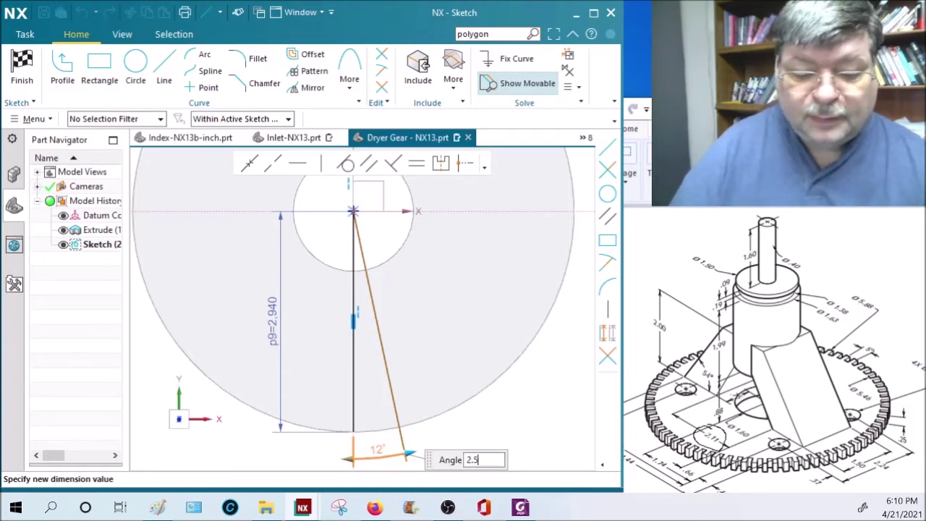
text(2.5)
key(Return)
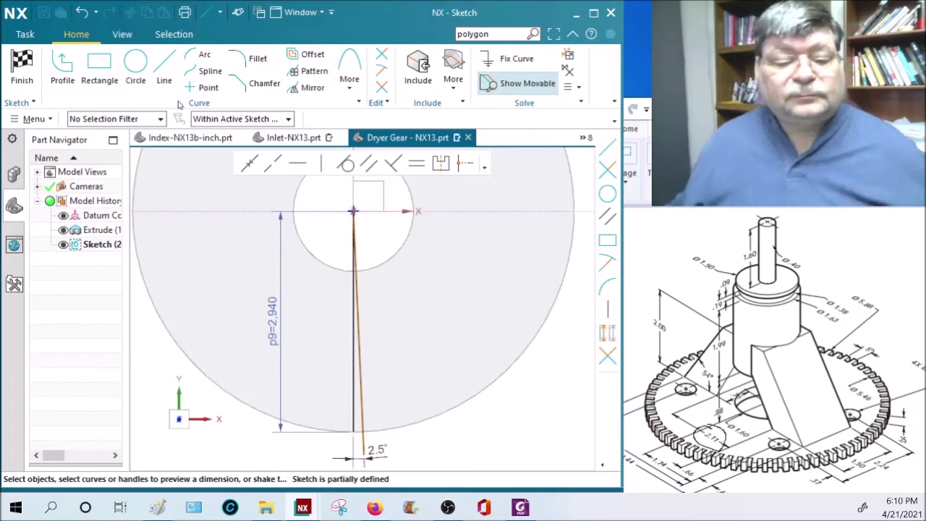
Add a Ø5.46 circle centred on the sketch origin.
click(135, 66)
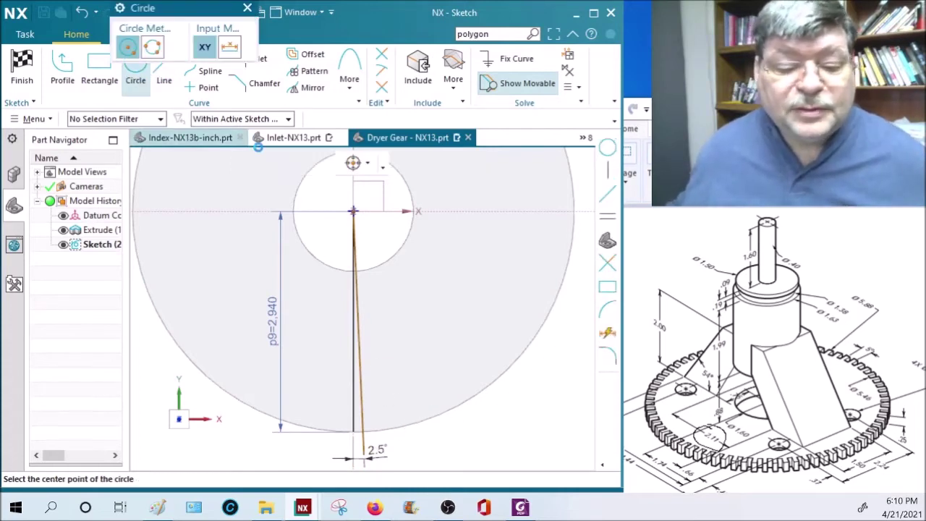
click(354, 211)
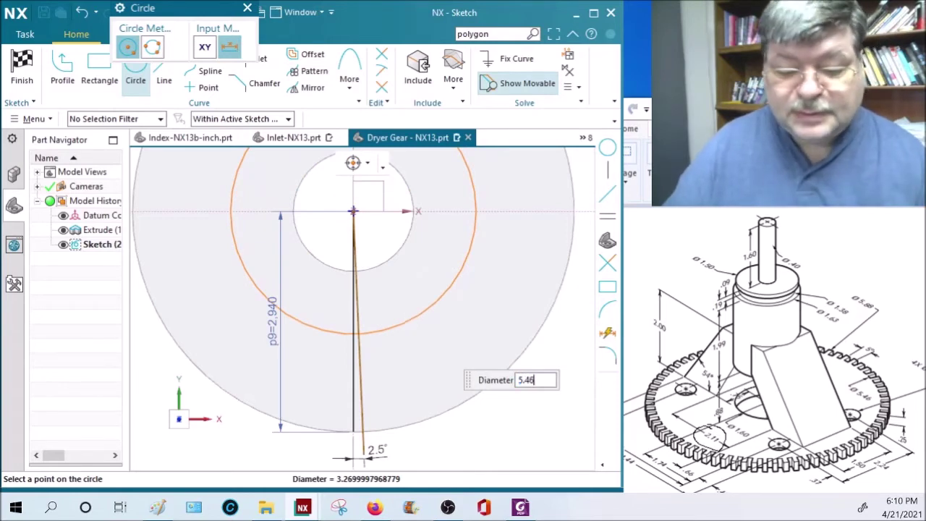
key(Return)
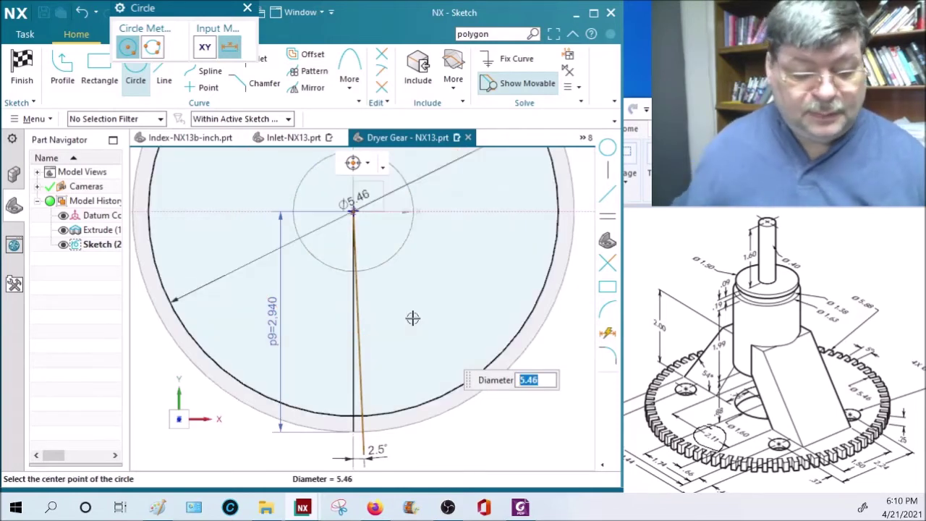
key(Escape)
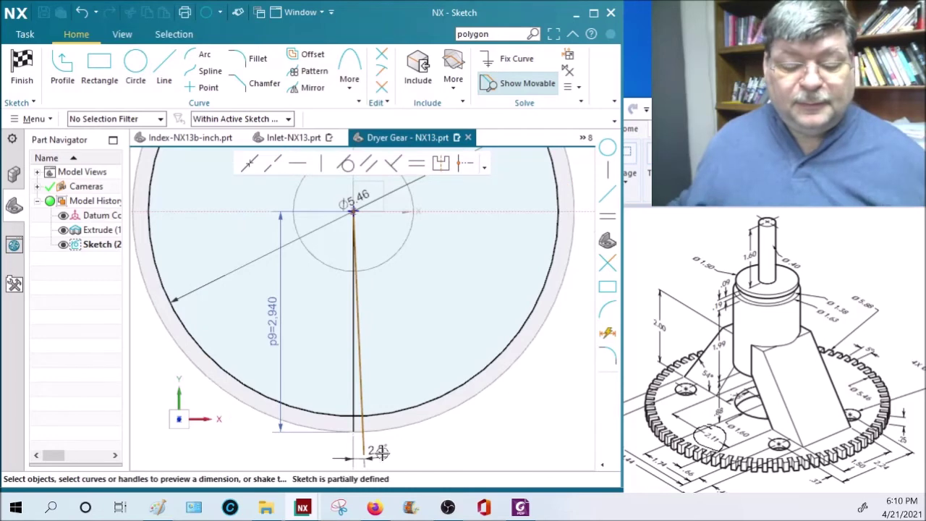
scroll(369, 445, up, 8)
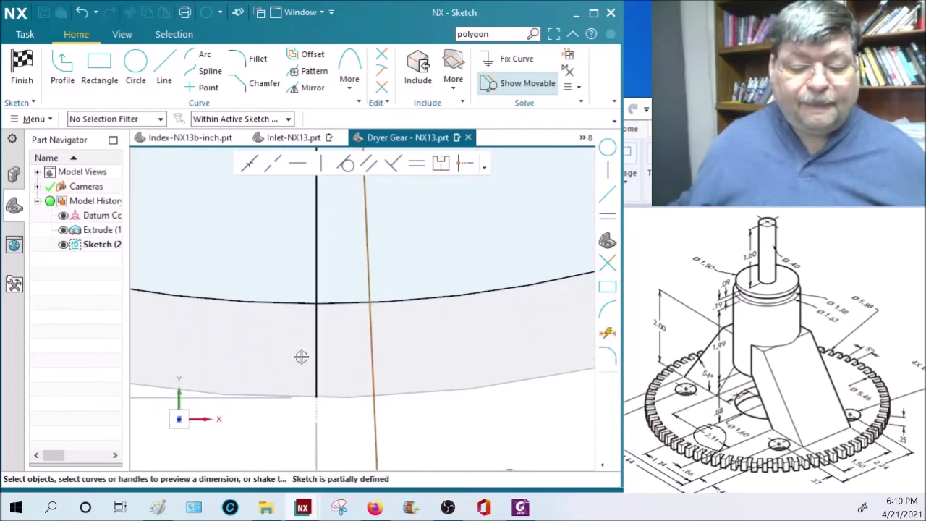
Draw a horizontal bottom line and join it with the slanted line into a corner.
click(163, 72)
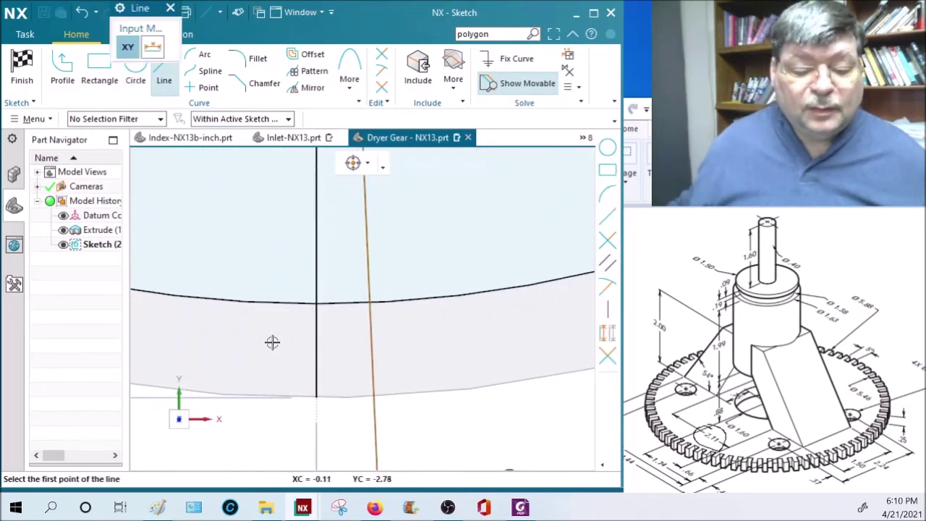
click(316, 397)
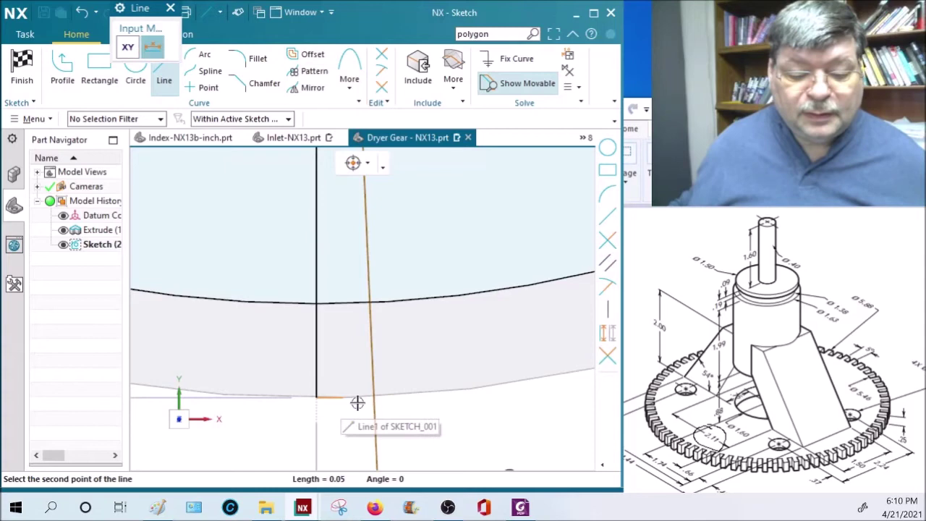
click(548, 397)
key(Escape)
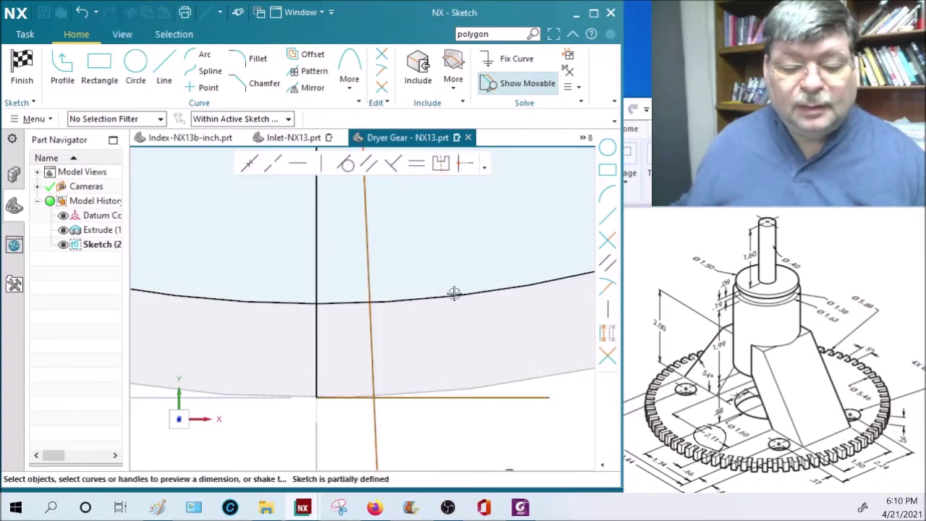
click(382, 87)
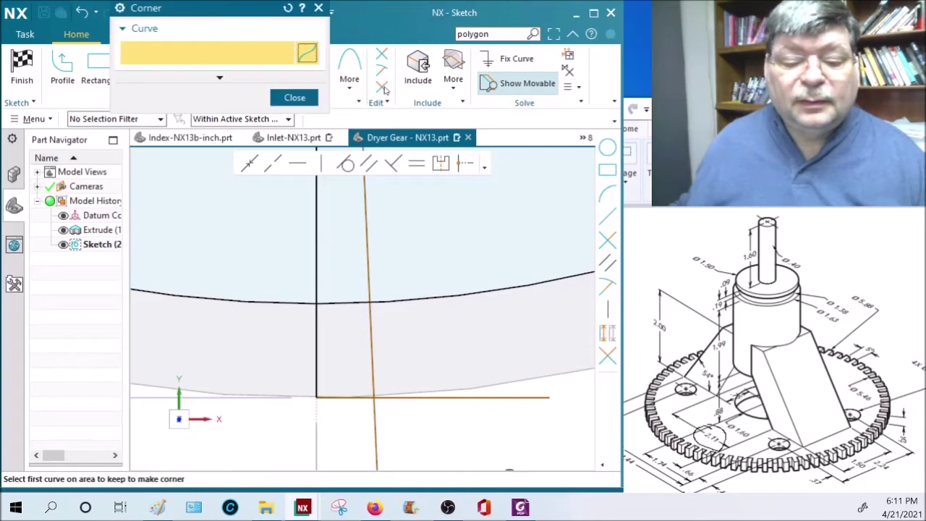
click(355, 398)
click(372, 374)
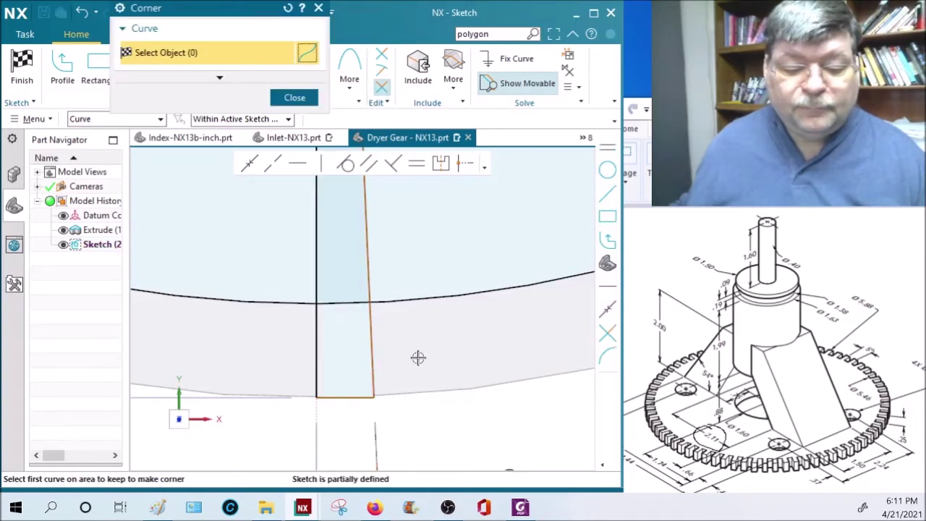
scroll(388, 318, down, 5)
key(Escape)
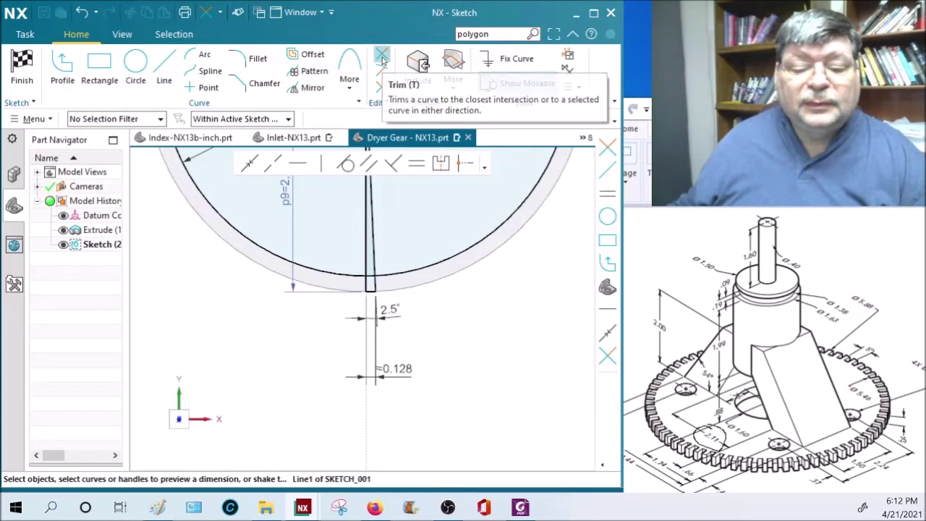
Trim the excess curve segments and finish the notch sketch.
click(382, 58)
scroll(377, 283, up, 3)
scroll(377, 283, up, 2)
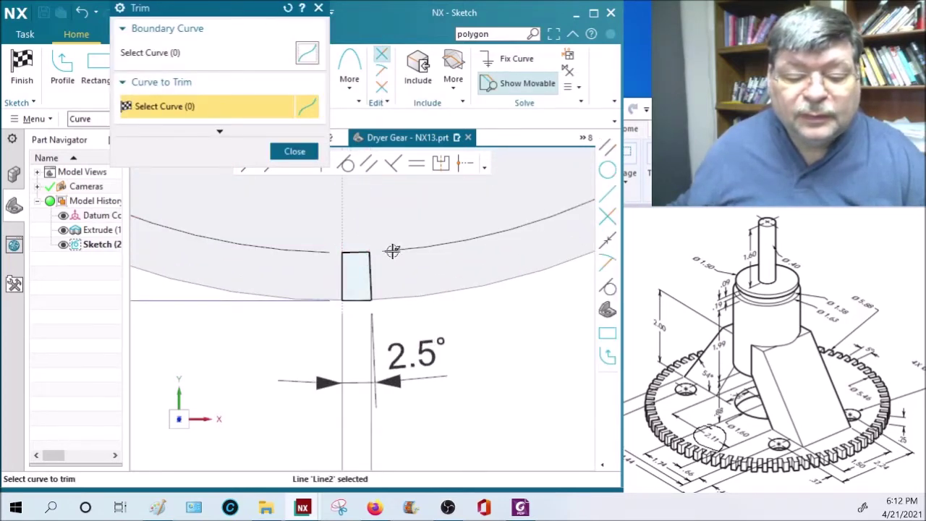
key(Escape)
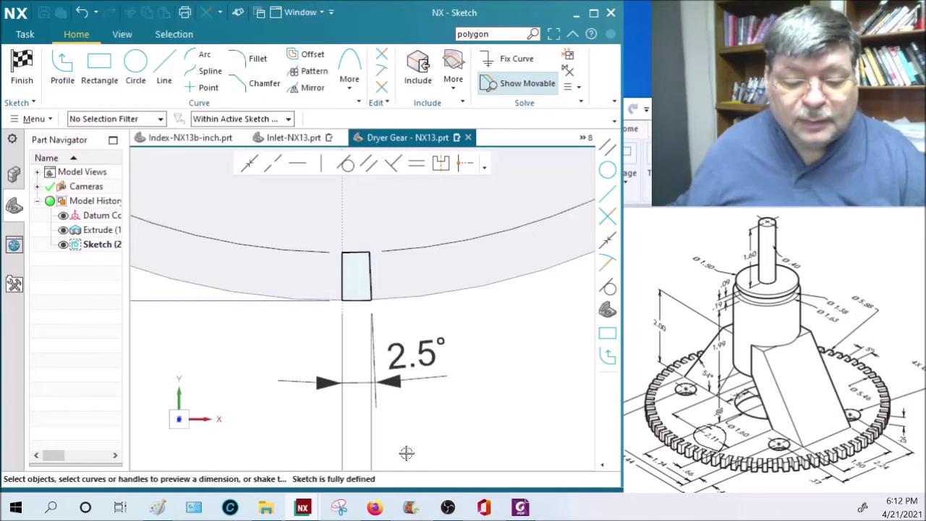
scroll(407, 438, down, 3)
scroll(460, 415, down, 2)
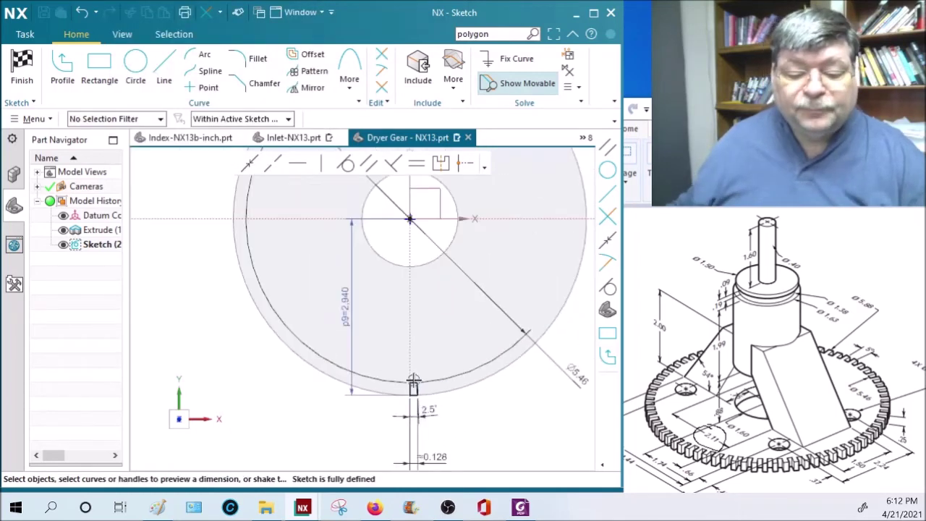
click(31, 65)
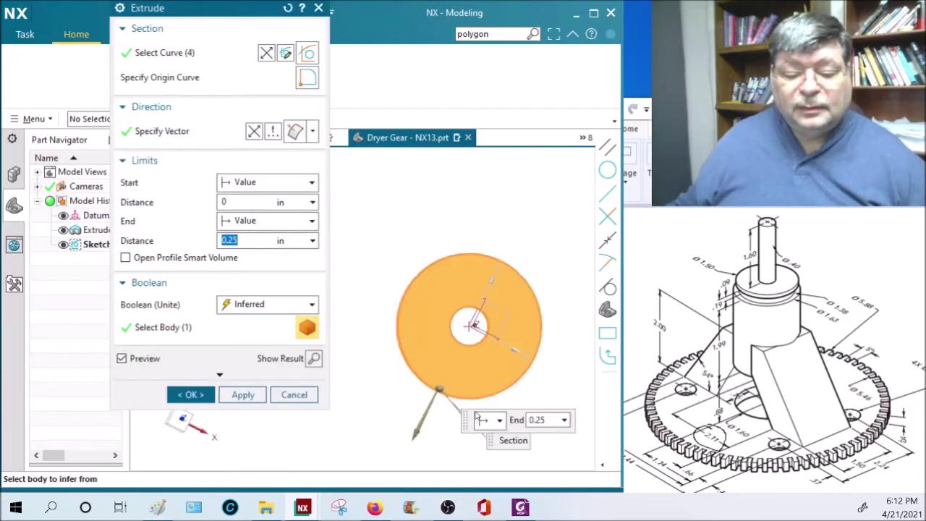
Reverse the extrusion into the disc and subtract the 0.25 in notch.
middle_drag(470, 362, 445, 372)
scroll(442, 373, up, 4)
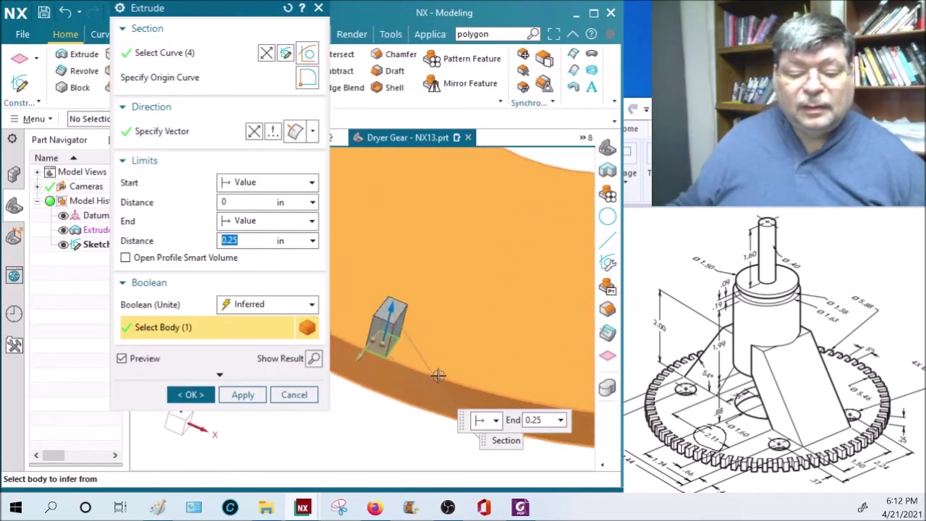
click(256, 131)
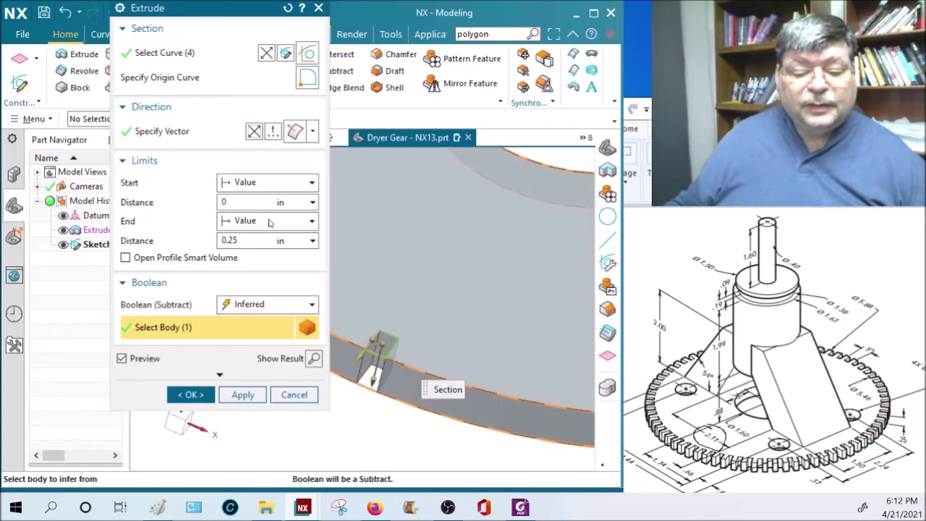
click(253, 304)
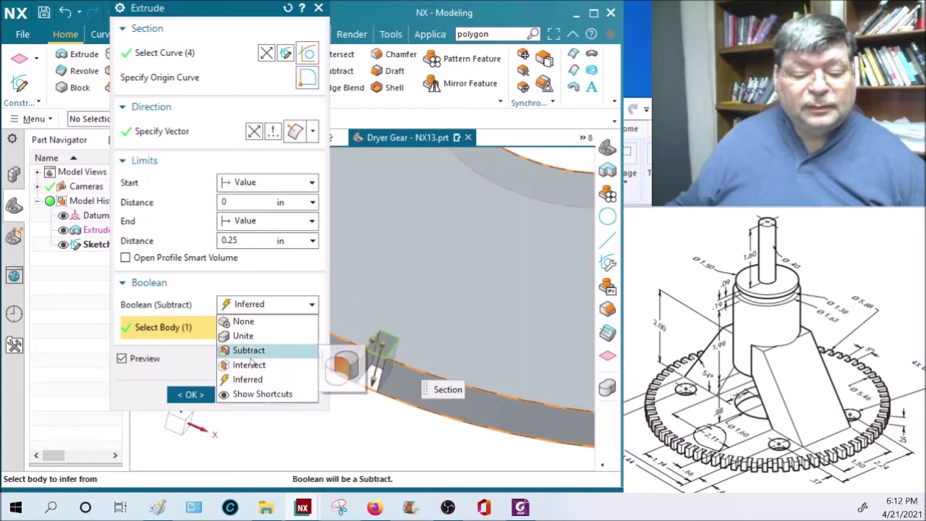
click(254, 350)
click(190, 394)
scroll(290, 359, down, 5)
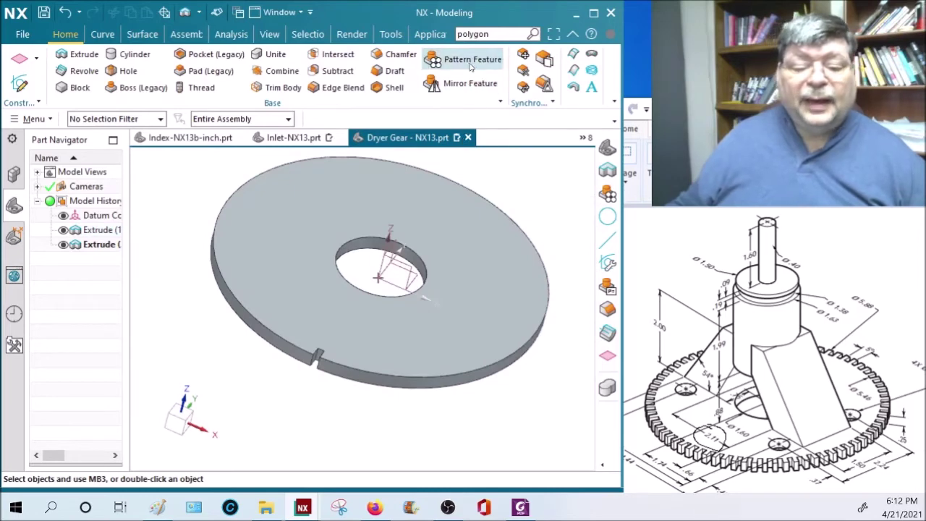
Set the circular pattern to 72 copies (360/5) at 5° pitch.
double_click(293, 261)
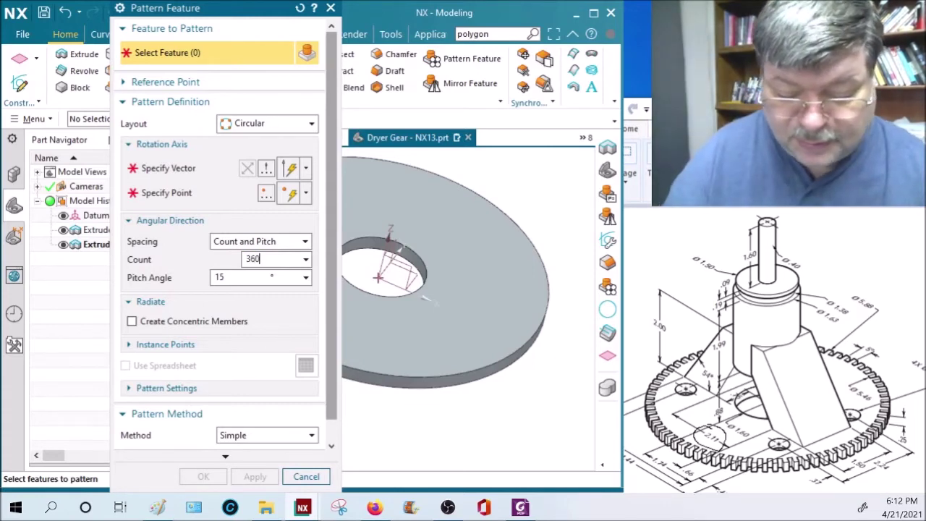
key(ctrl+a)
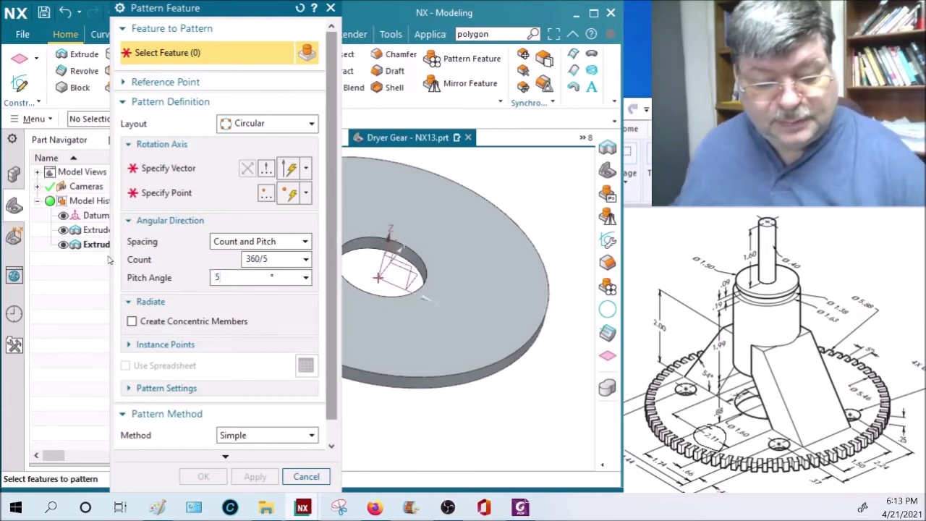
key(Tab)
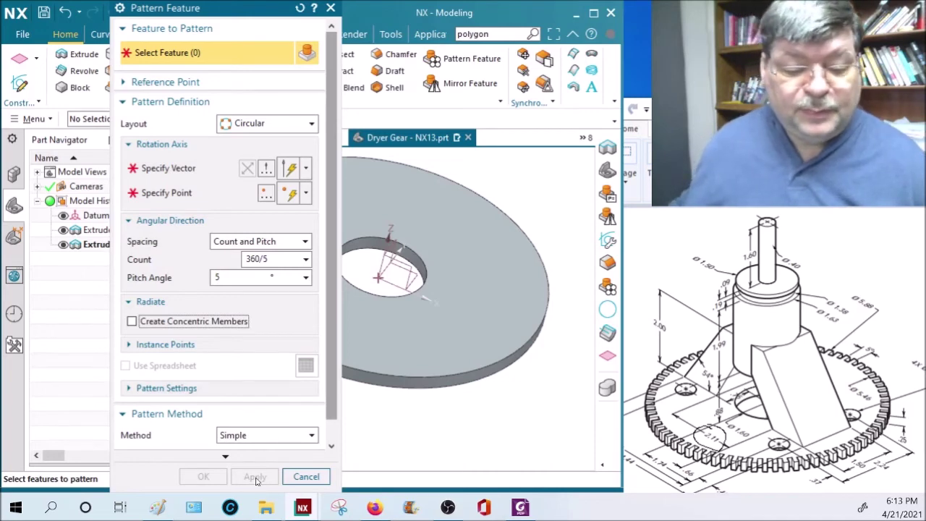
scroll(383, 410, up, 2)
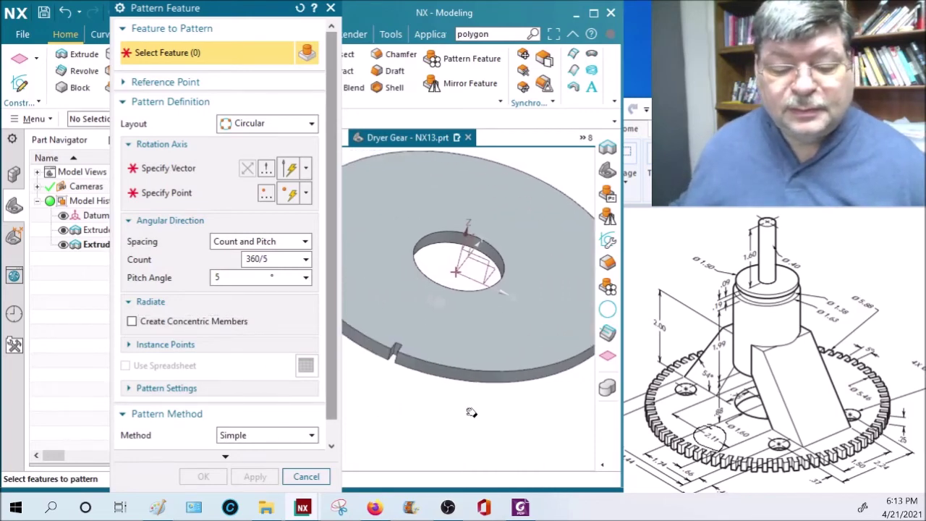
scroll(444, 408, up, 3)
Pattern the notch feature around the datum Z axis.
click(422, 347)
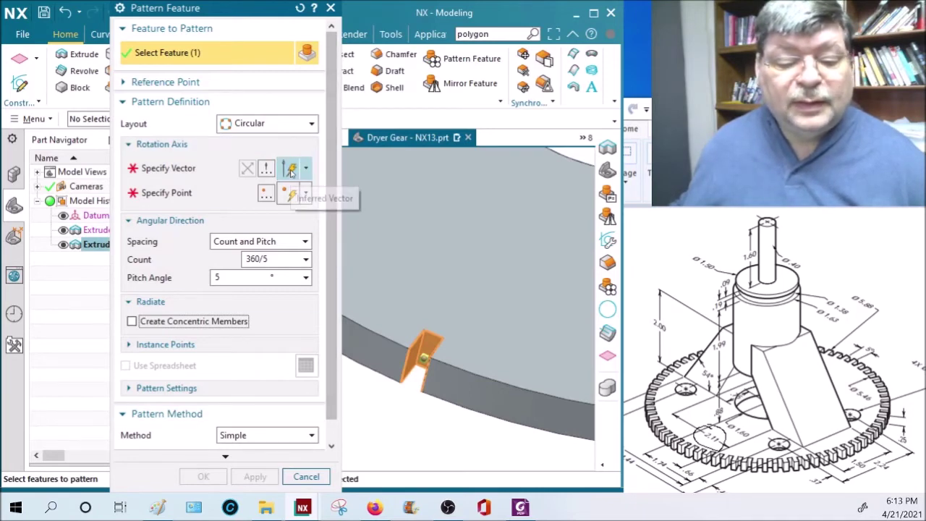
click(291, 170)
shift+middle_drag(463, 209, 400, 421)
click(471, 259)
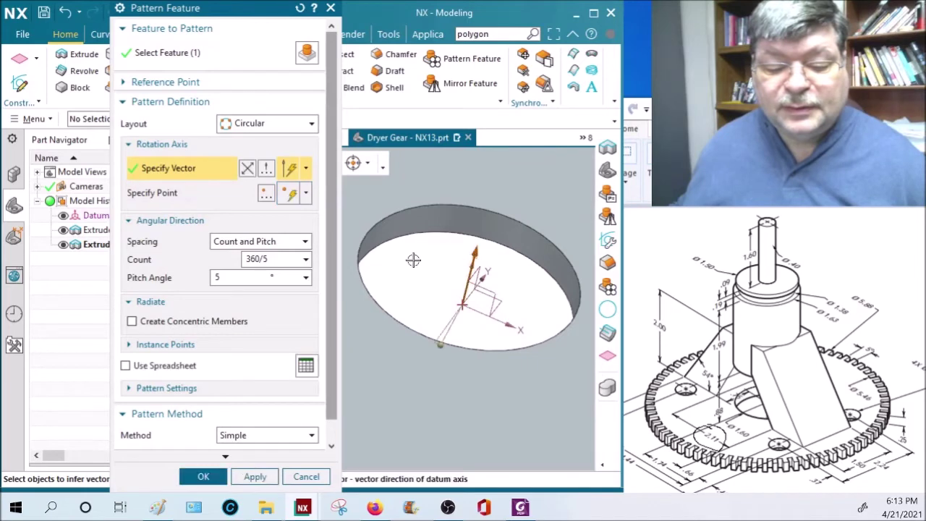
scroll(399, 331, up, 3)
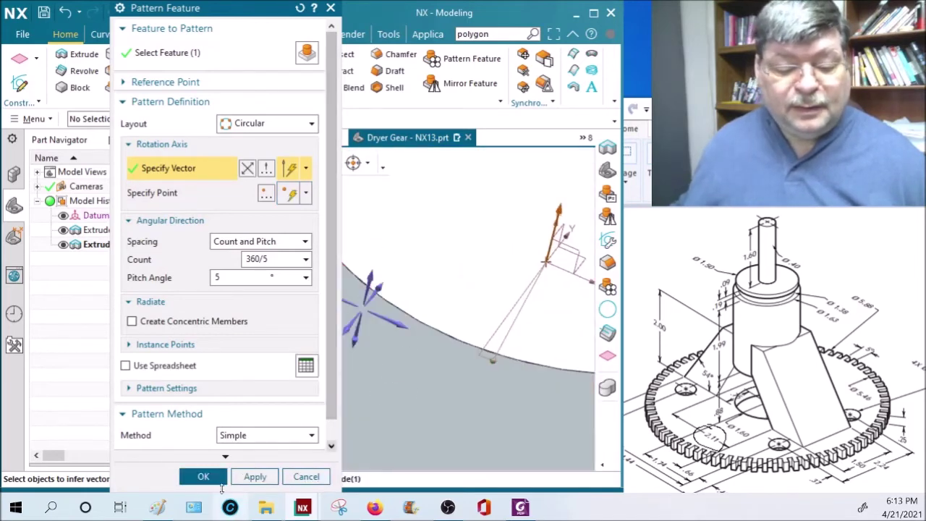
click(203, 477)
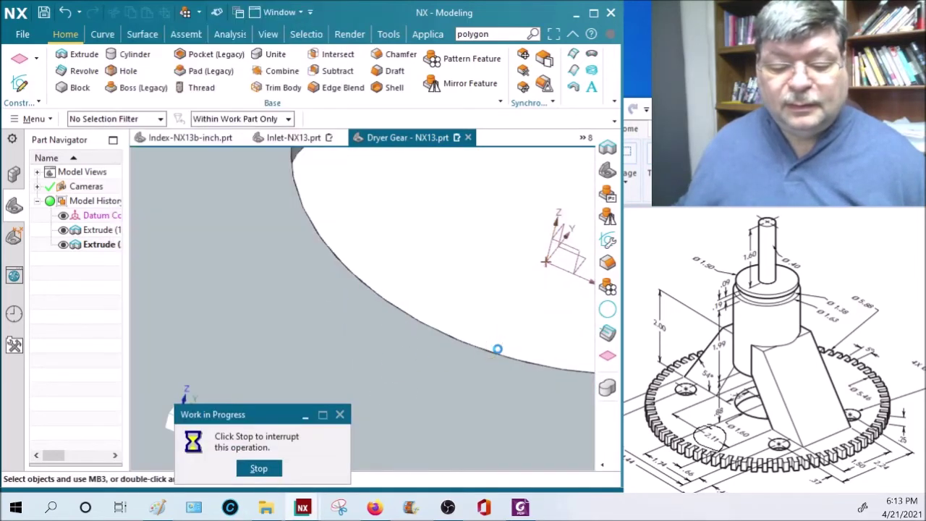
scroll(498, 350, down, 3)
scroll(498, 349, down, 3)
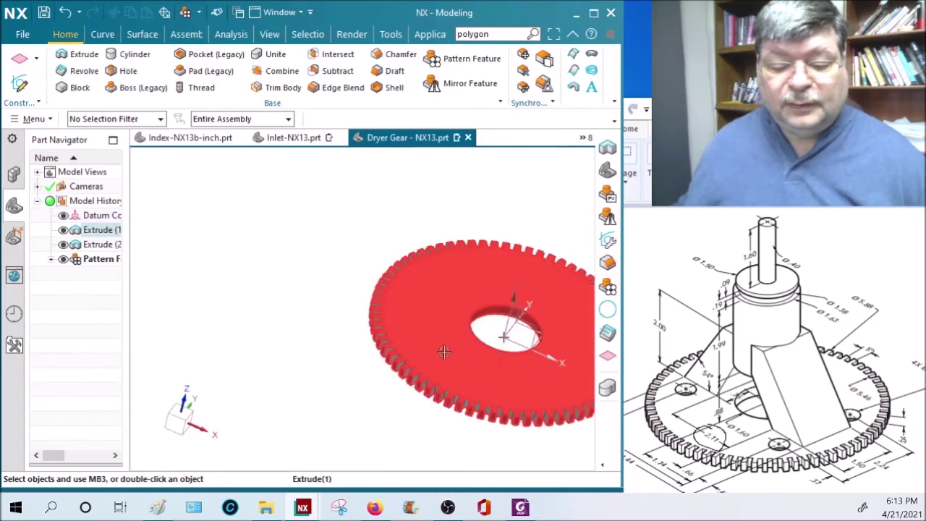
Start an extrusion sketch on the gear face with a small circle below-right of the bore.
click(86, 54)
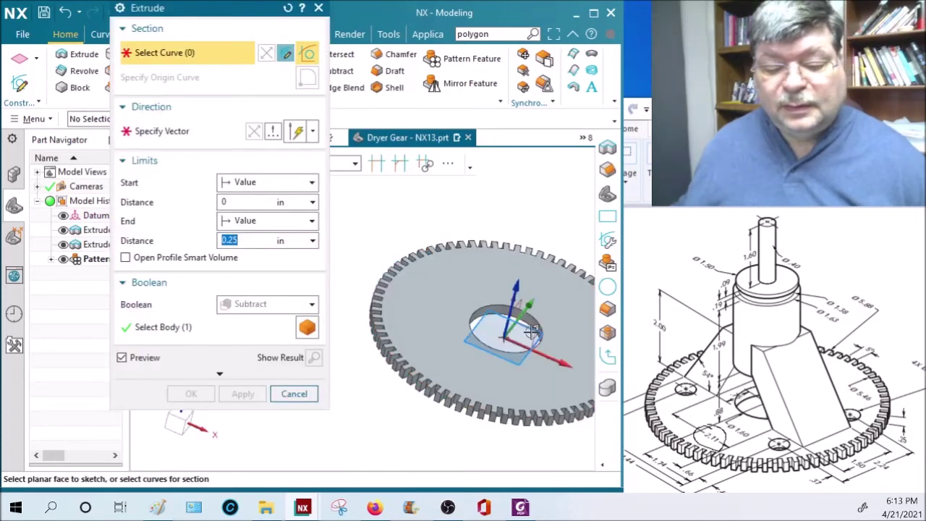
click(531, 331)
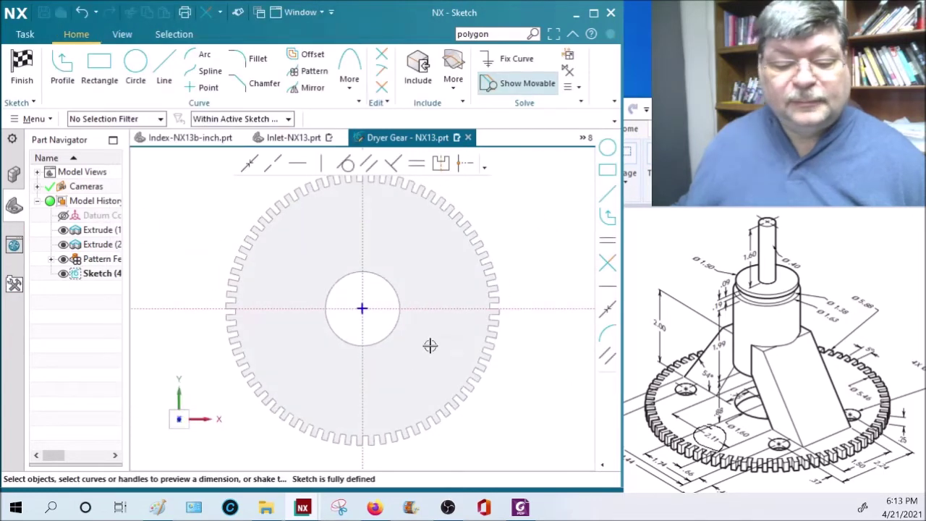
click(137, 65)
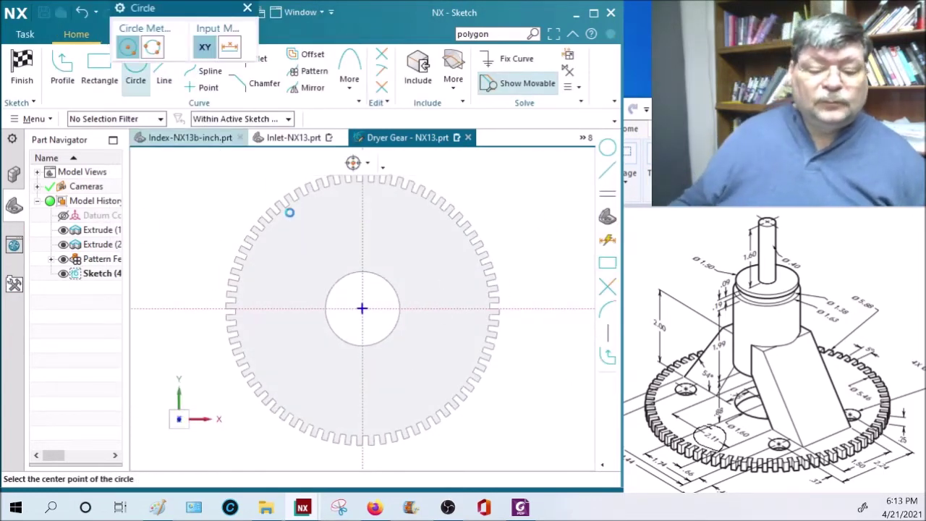
click(425, 361)
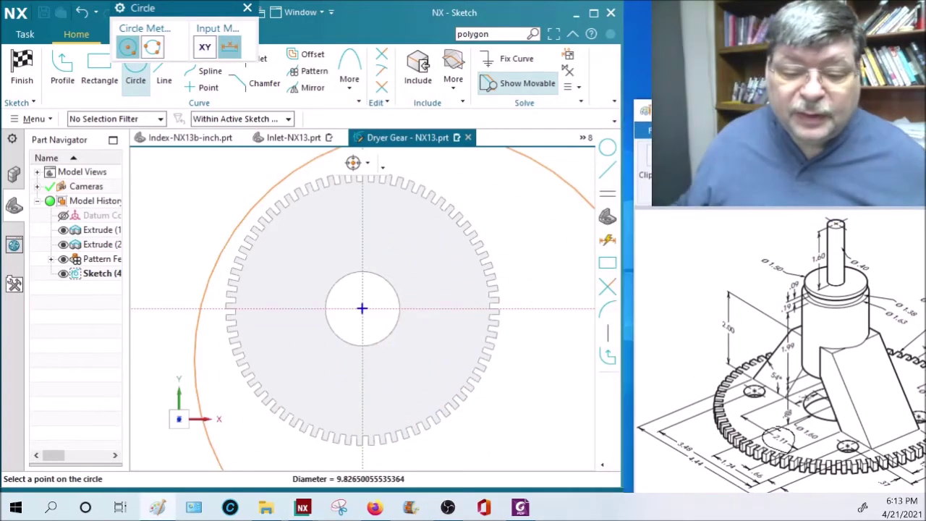
click(435, 357)
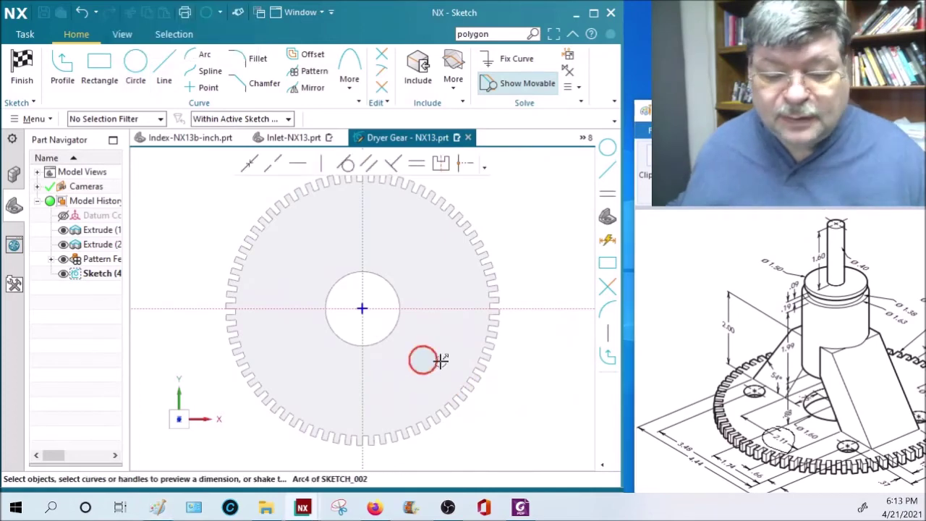
Dimension the hole circle to Ø0.5 and start its horizontal distance from the vertical axis.
click(438, 359)
click(479, 339)
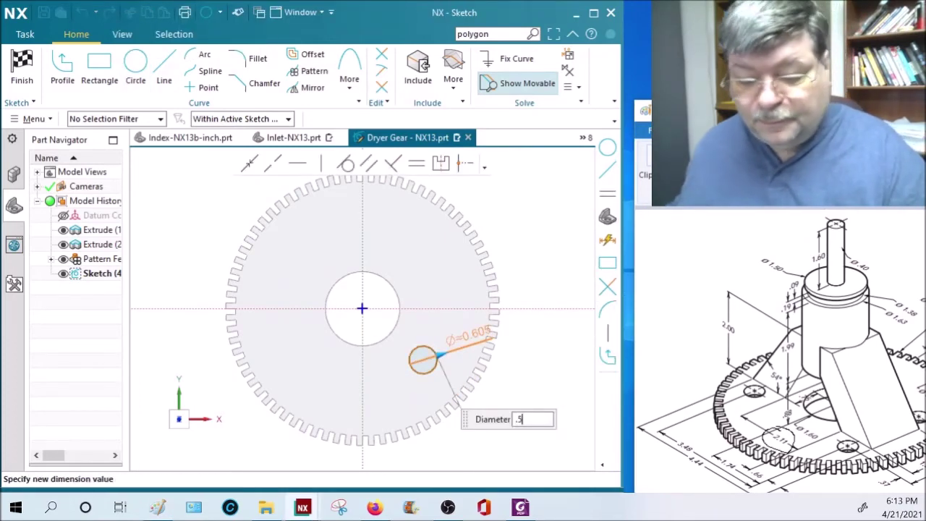
key(Return)
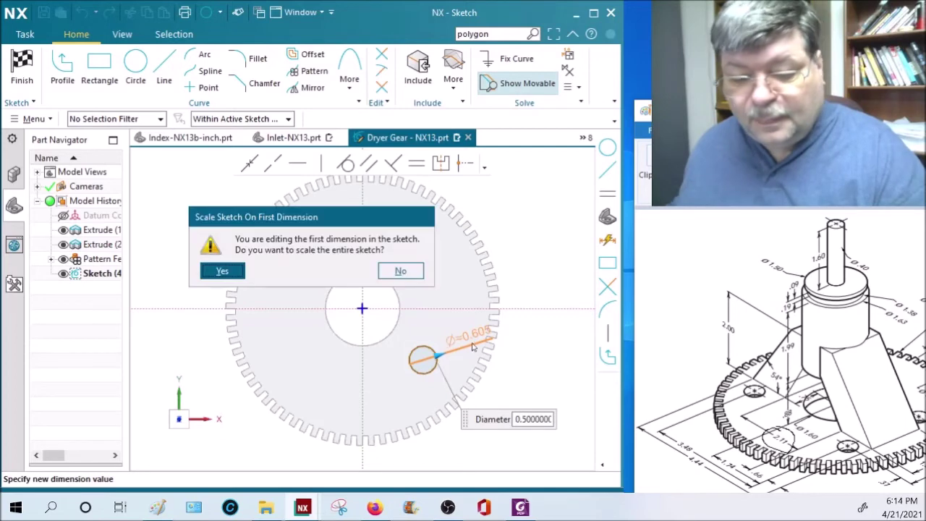
click(237, 272)
scroll(414, 351, up, 2)
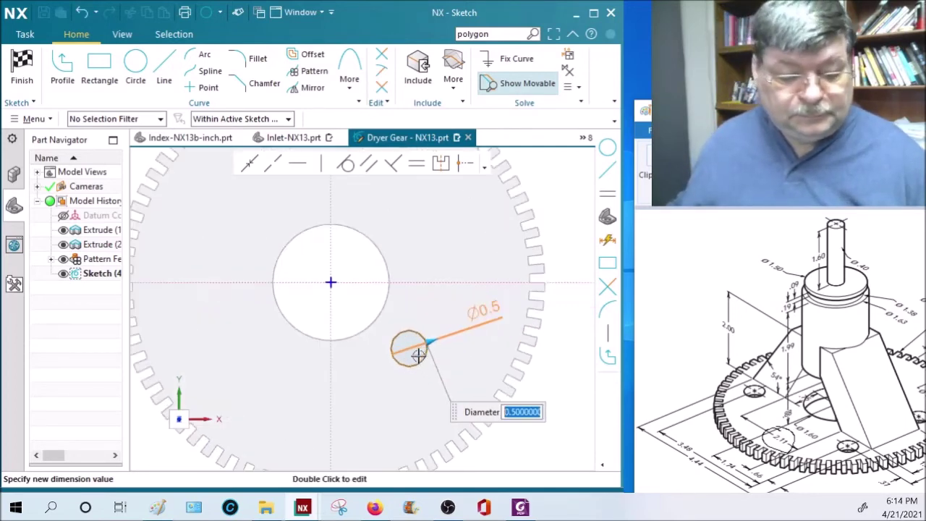
key(BackSpace)
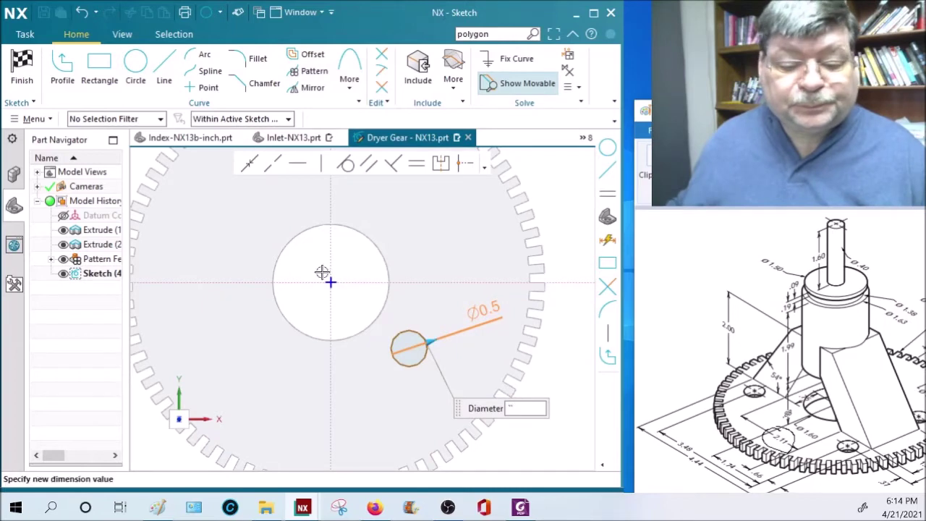
key(Return)
click(333, 322)
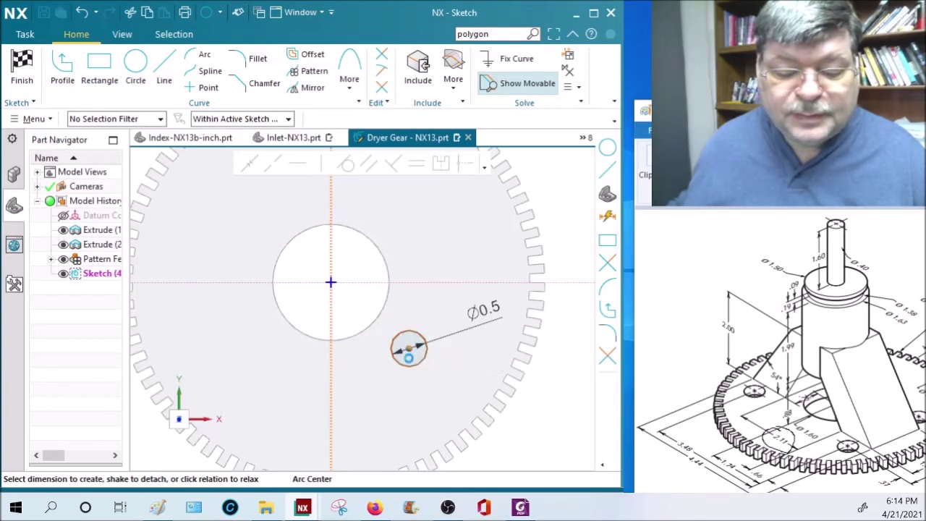
click(409, 356)
Set the small circle's horizontal offset dimension to 3.48/2 (1.740).
click(366, 404)
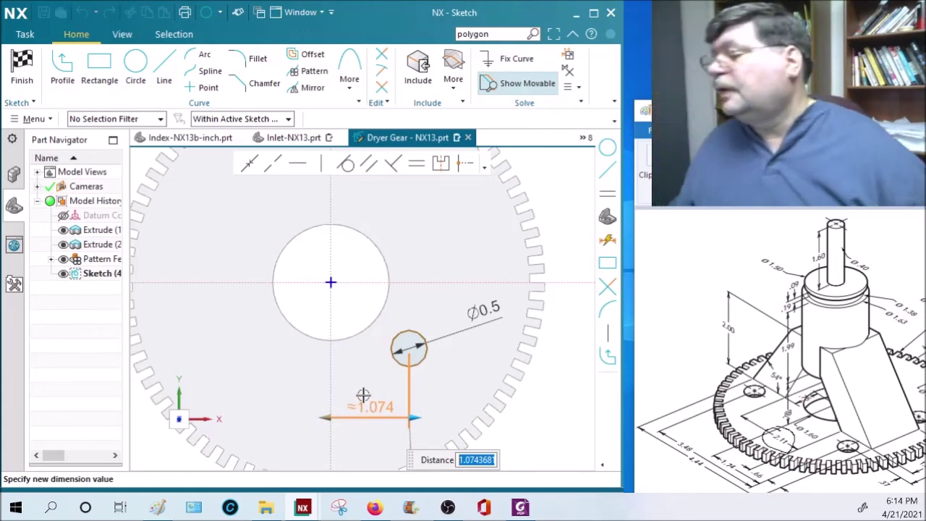
key(BackSpace)
text(3)
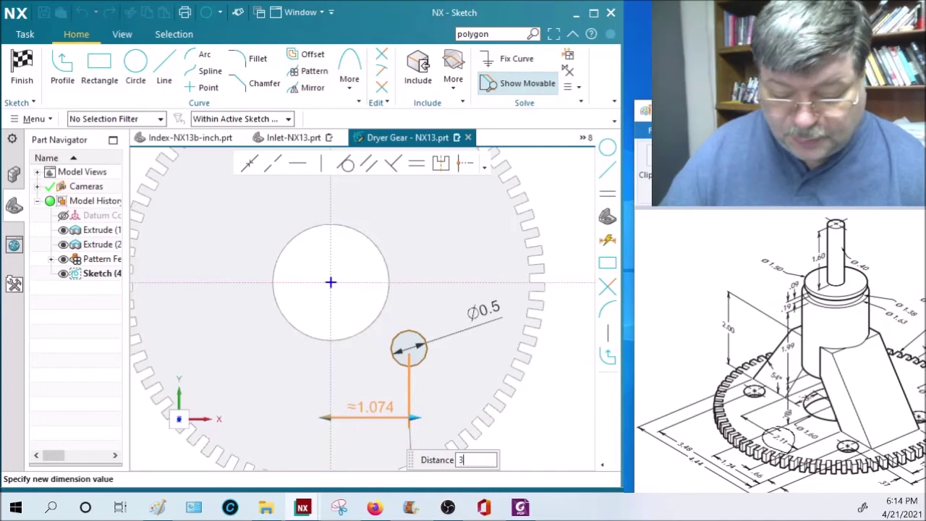
text(.48)
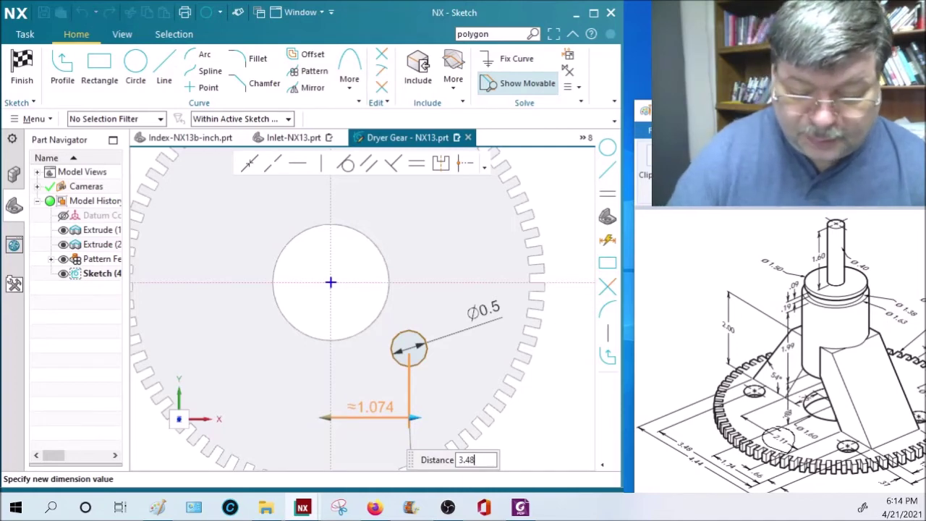
text(/2)
key(Return)
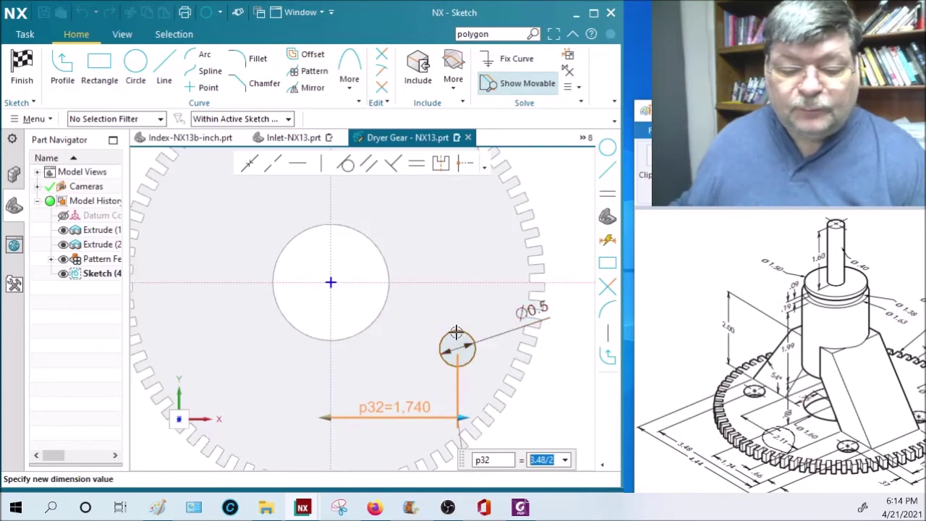
key(Escape)
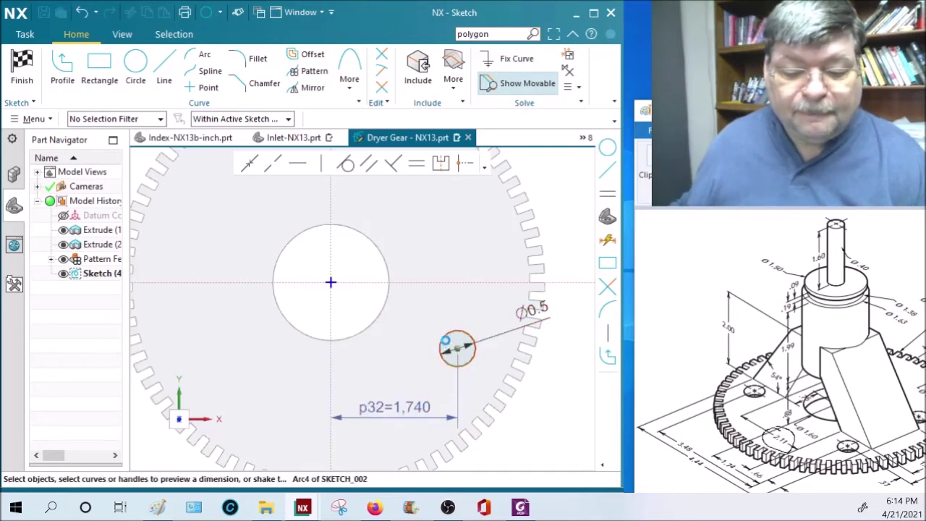
click(445, 341)
key(Escape)
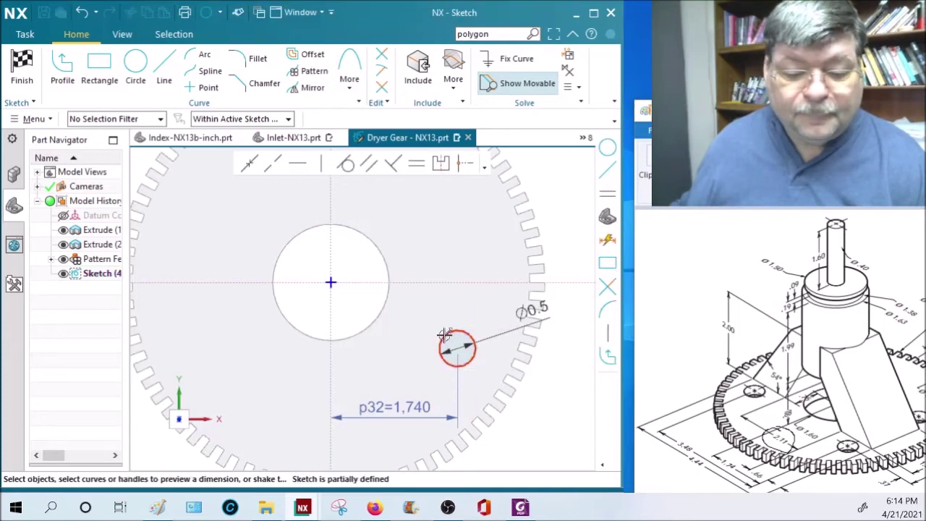
Dimension the circle centre 2.24/2 (1.120) from the horizontal axis and cut it through the gear with Subtract.
click(458, 349)
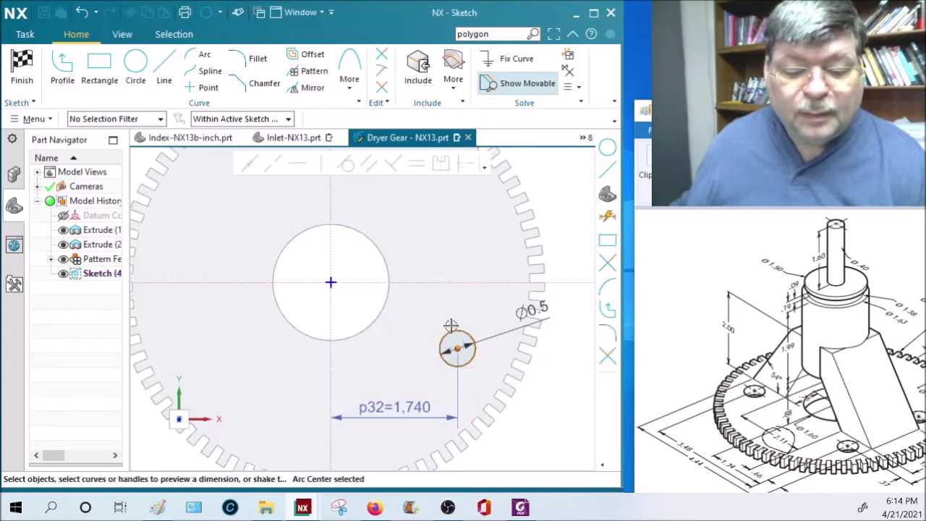
click(414, 283)
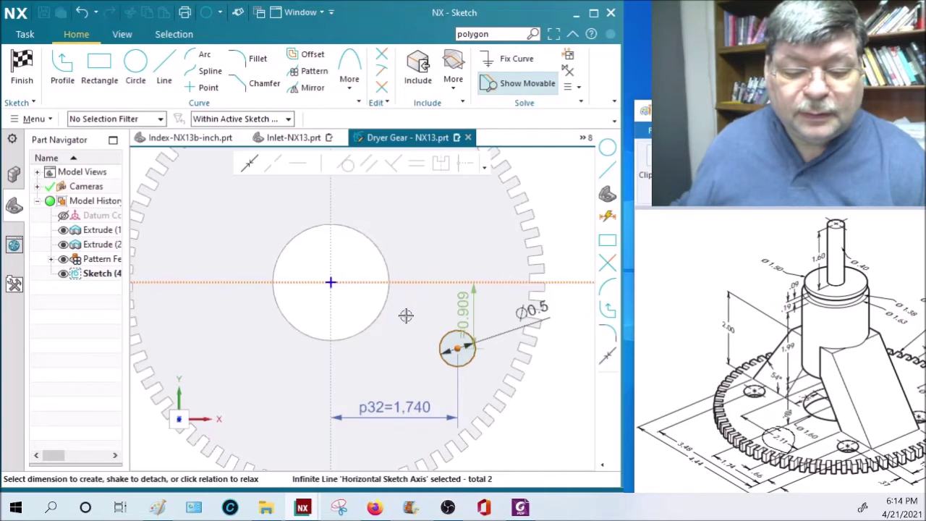
click(393, 315)
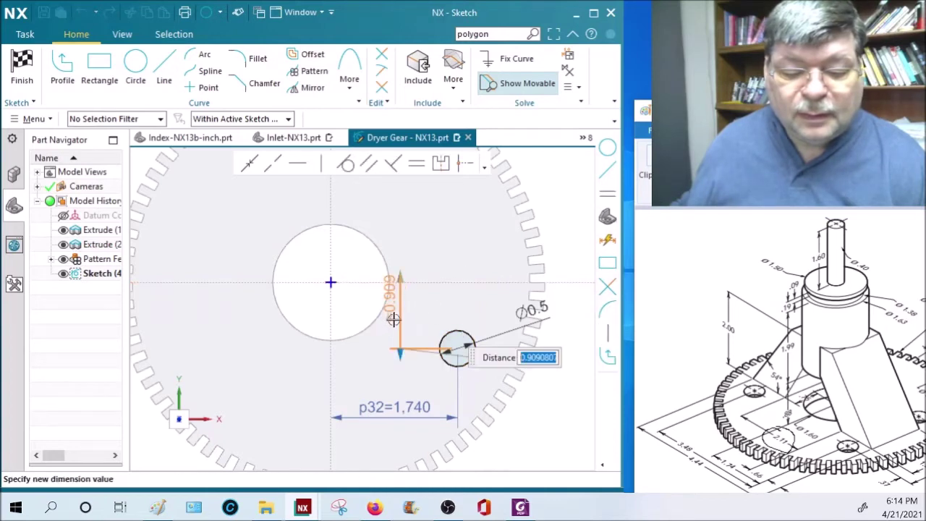
key(Return)
double_click(393, 319)
text(2.)
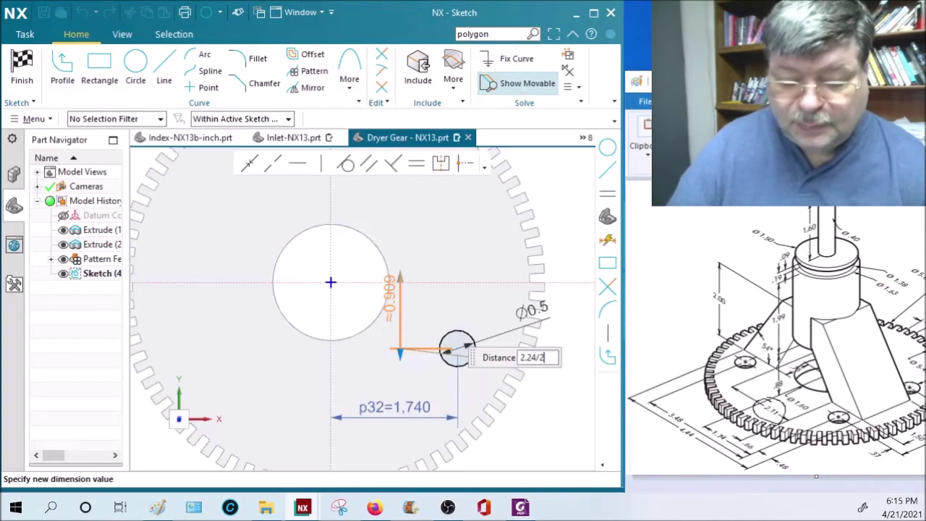
text(24/2)
key(Return)
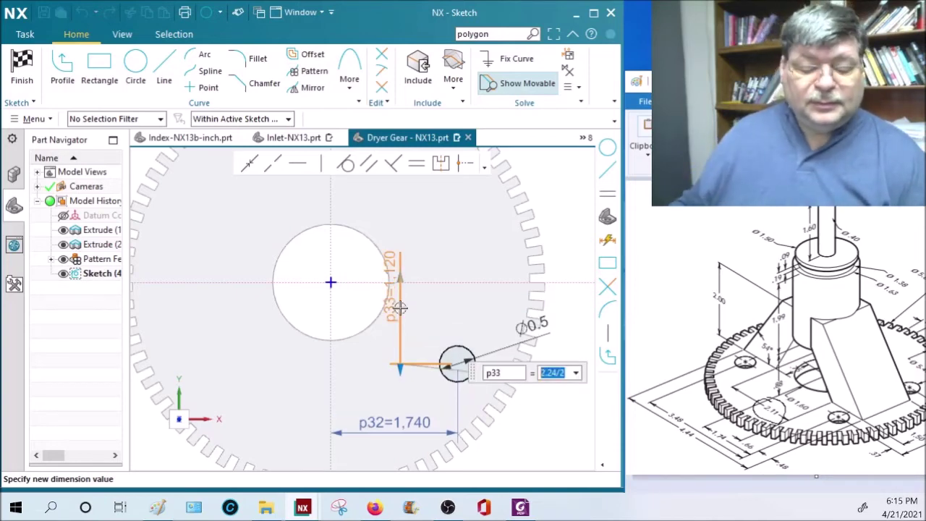
key(Escape)
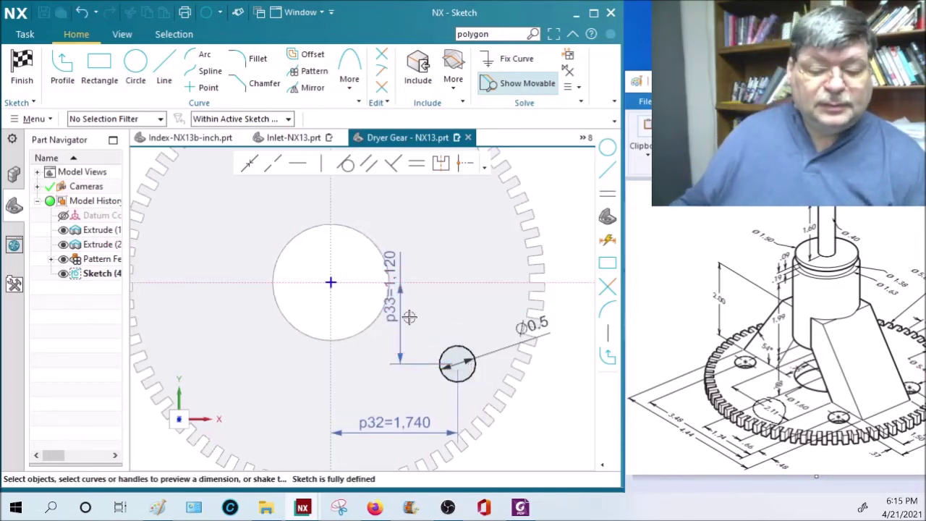
click(22, 69)
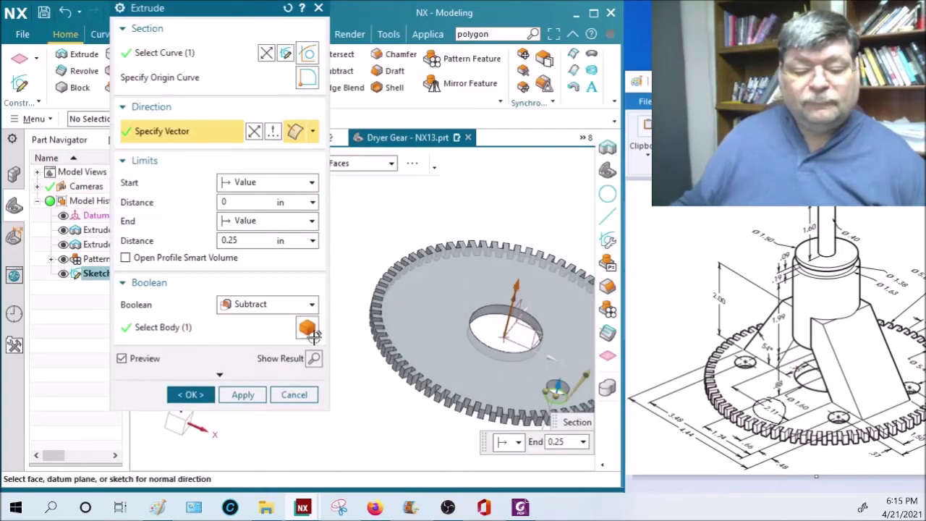
click(201, 395)
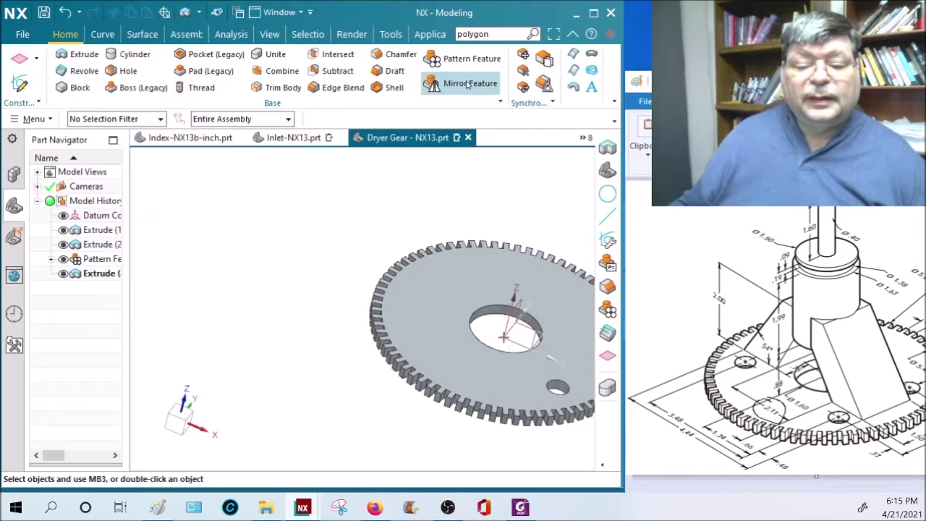
Mirror the small hole feature about the XZ datum plane.
click(470, 83)
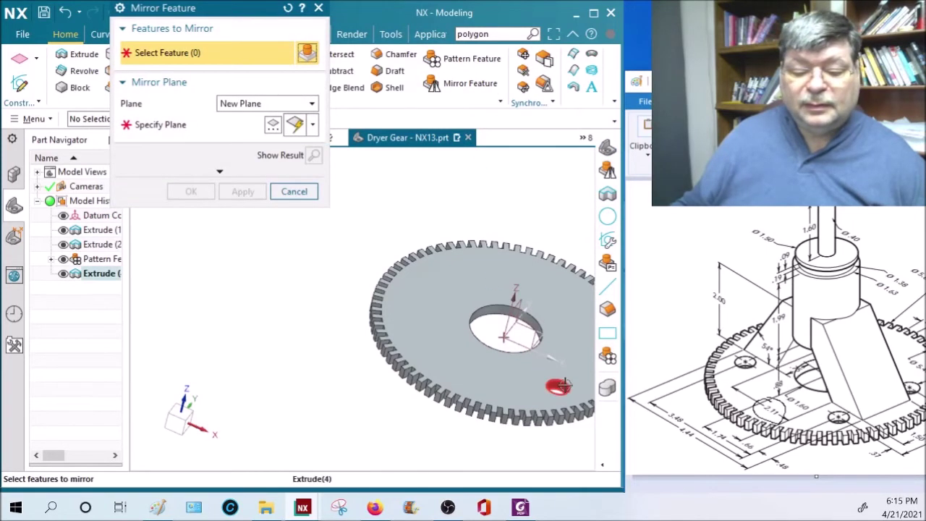
click(563, 386)
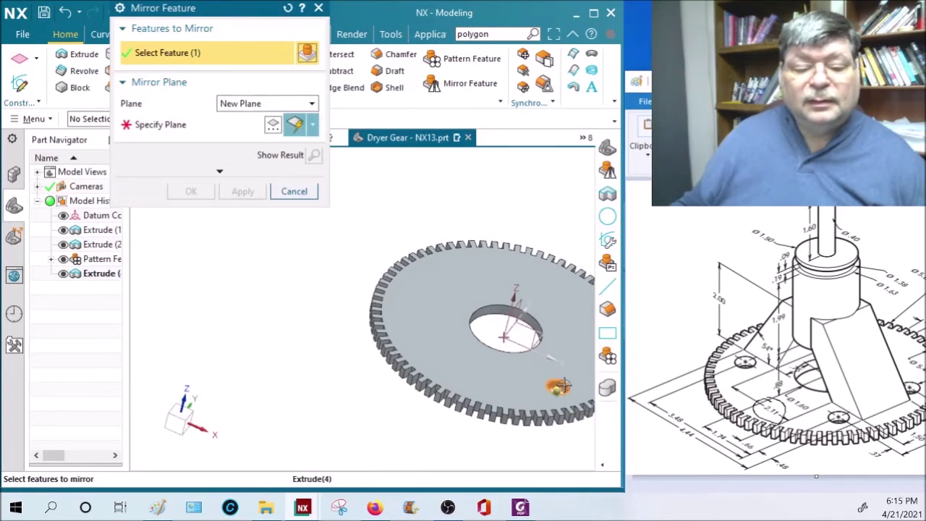
click(310, 104)
click(276, 118)
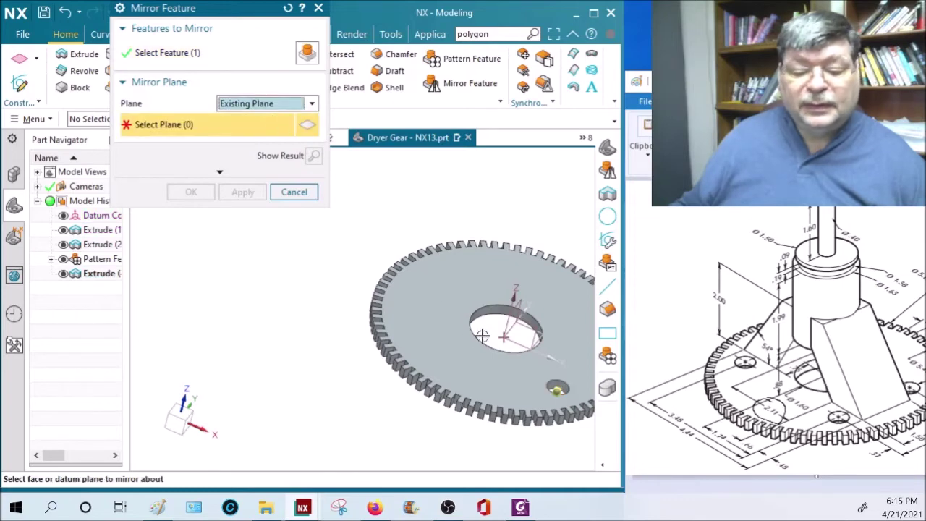
middle_drag(424, 389, 530, 326)
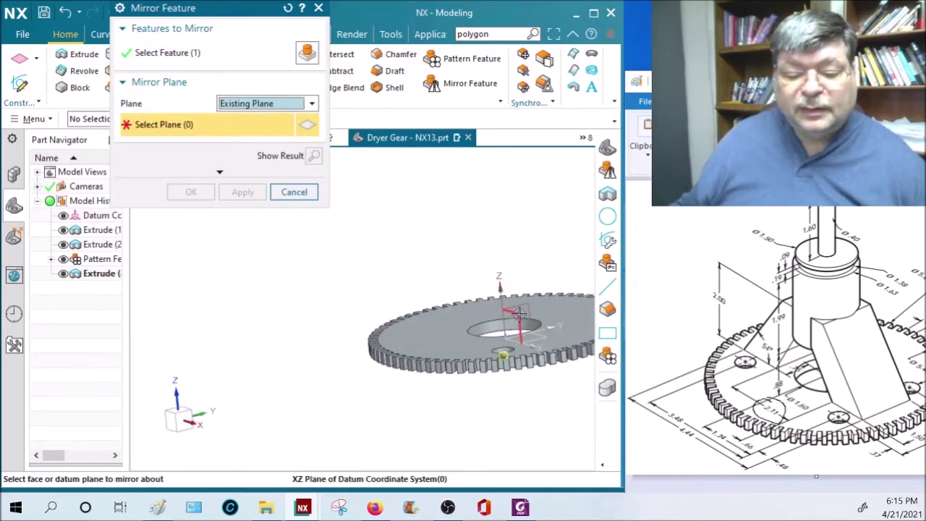
click(522, 293)
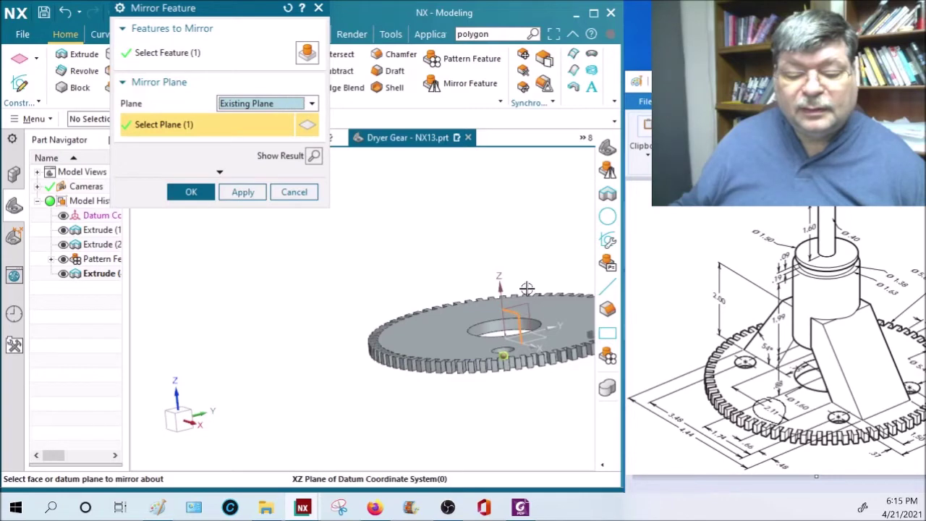
click(236, 193)
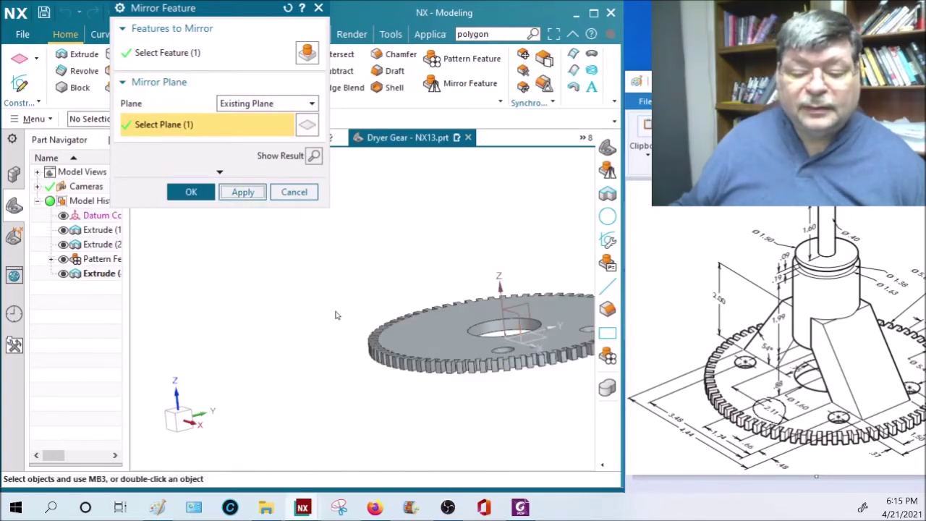
Mirror both holes about the YZ datum plane and start a new sketch.
middle_drag(290, 335, 355, 419)
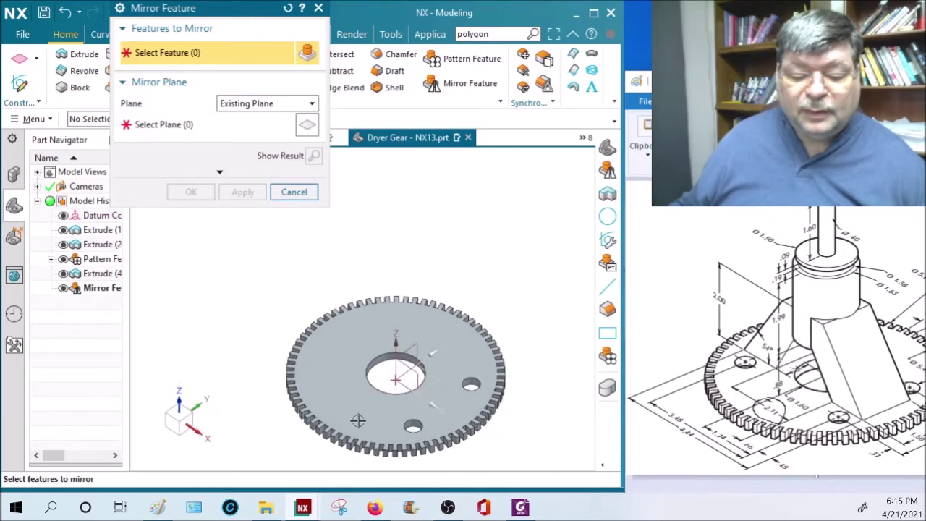
scroll(407, 380, up, 5)
click(409, 394)
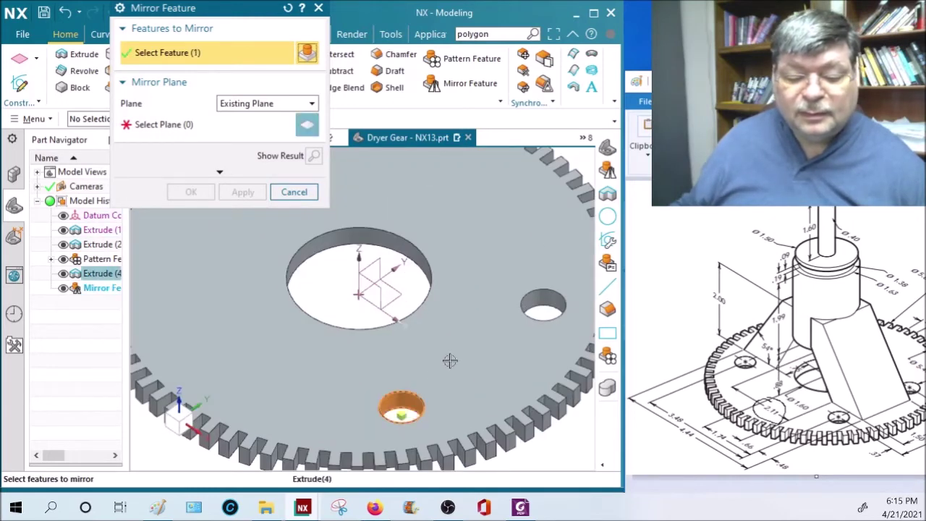
click(545, 277)
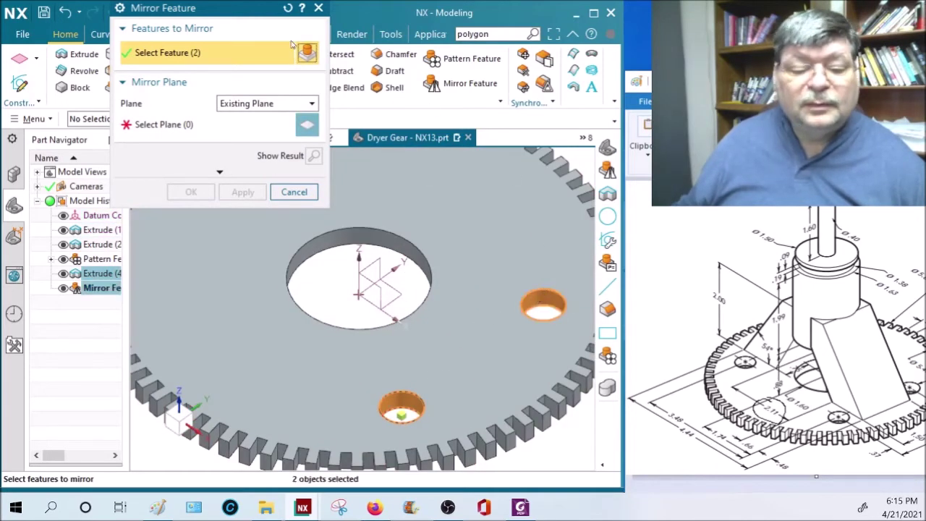
click(306, 126)
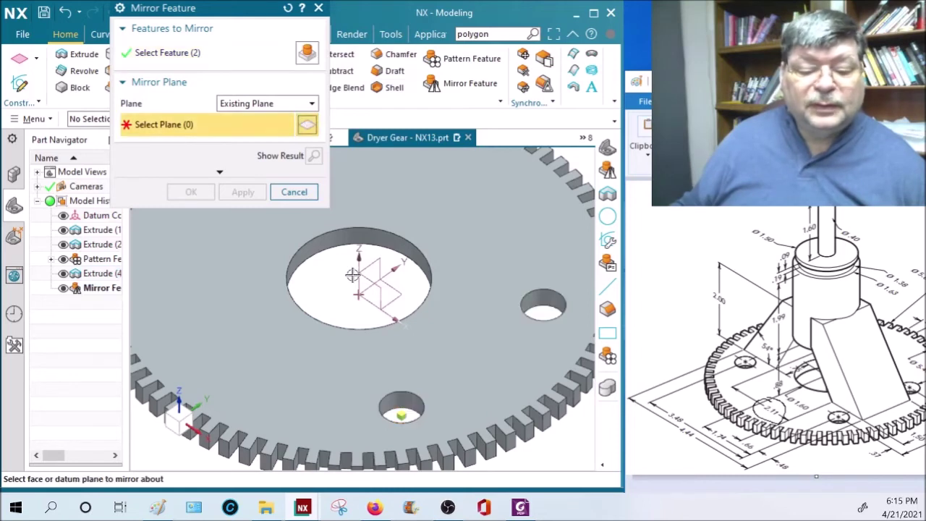
click(384, 269)
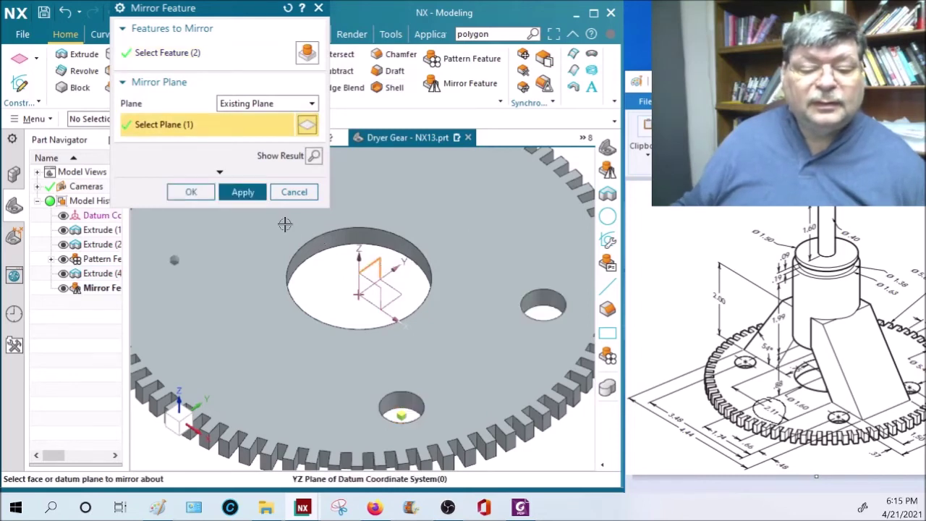
click(191, 192)
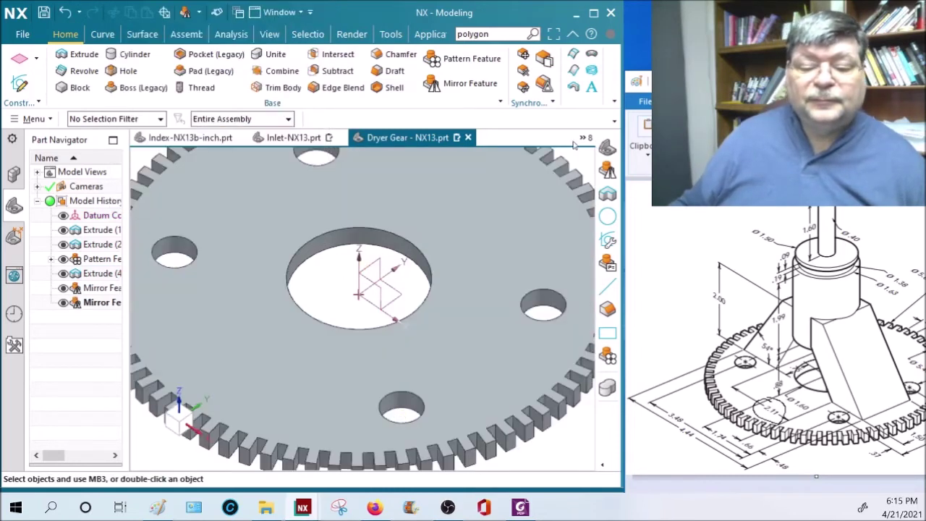
click(396, 321)
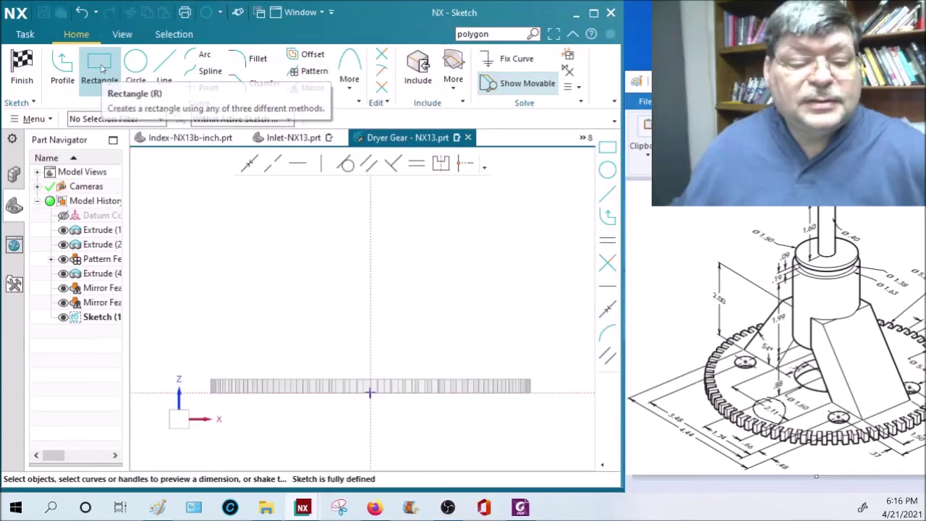
Draw a closed eight-line trapezoid support outline with a notch in its base, above the gear disc.
click(64, 65)
click(257, 364)
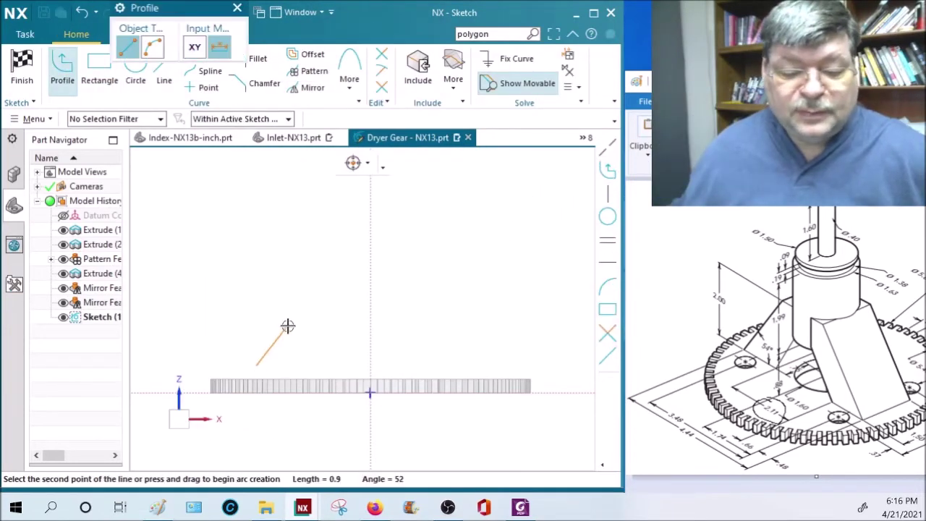
click(304, 286)
click(435, 286)
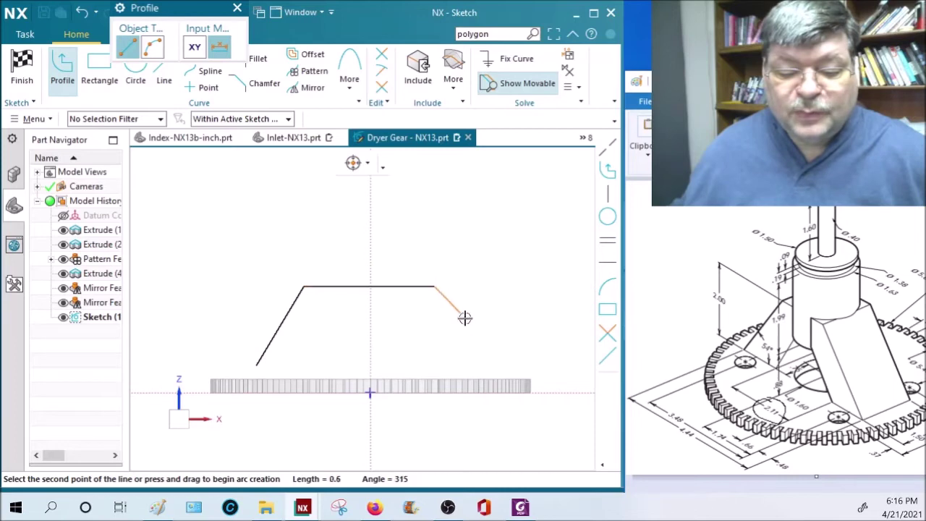
click(489, 366)
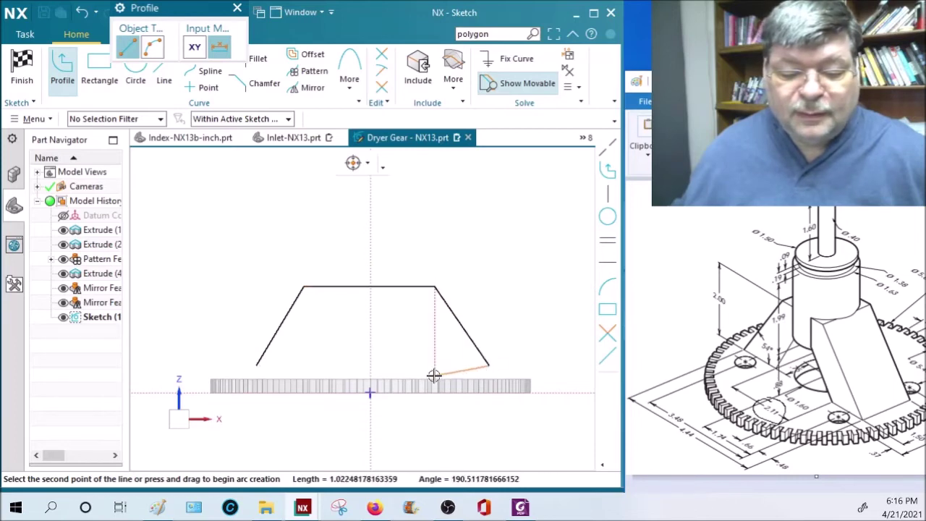
click(412, 365)
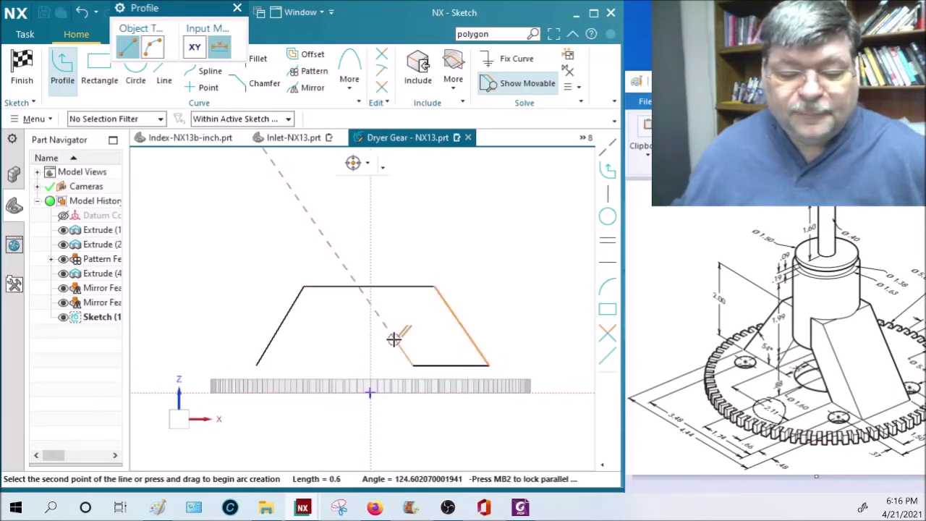
click(393, 337)
click(333, 338)
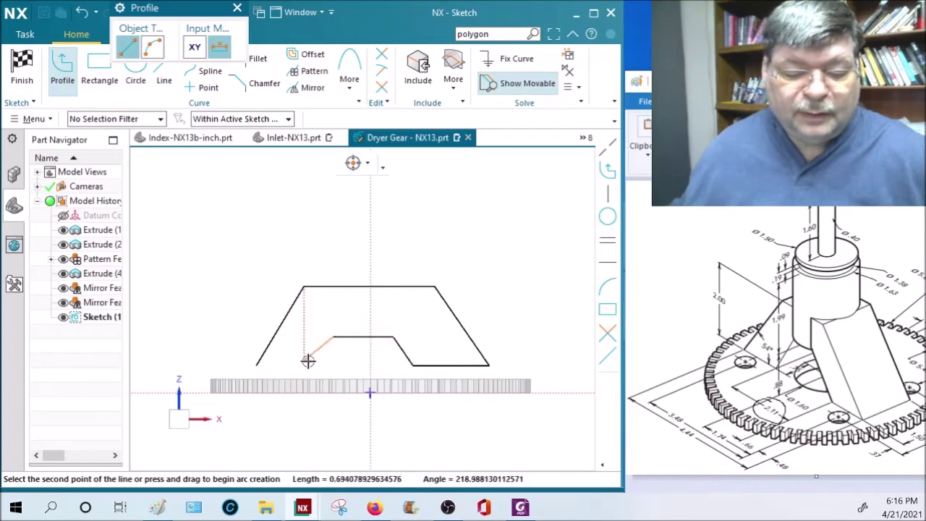
click(318, 365)
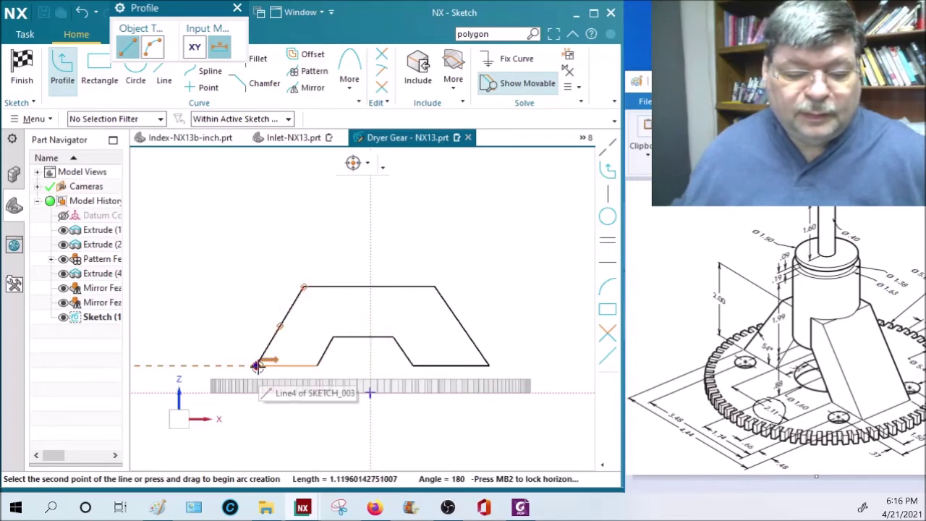
click(257, 365)
key(Escape)
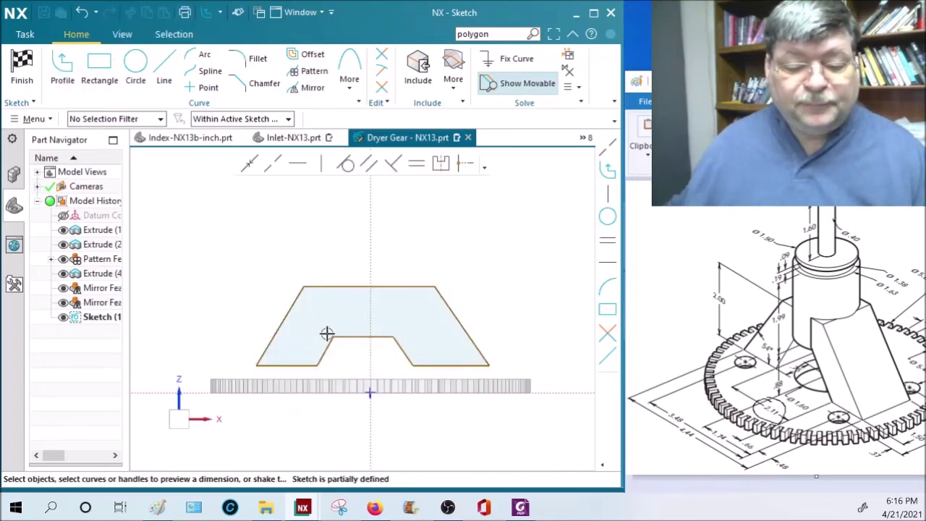
Make the base segments, inner slanted sides and outer slanted sides each equal length.
click(417, 165)
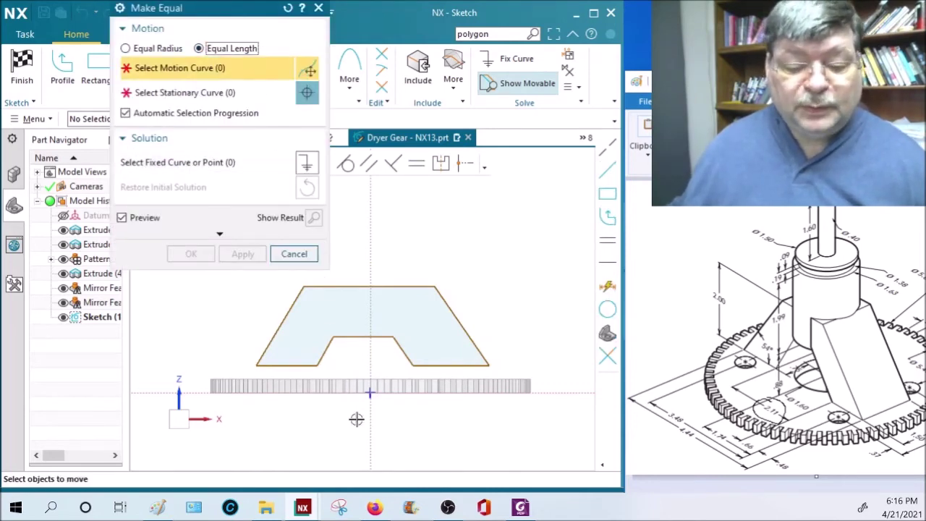
click(431, 365)
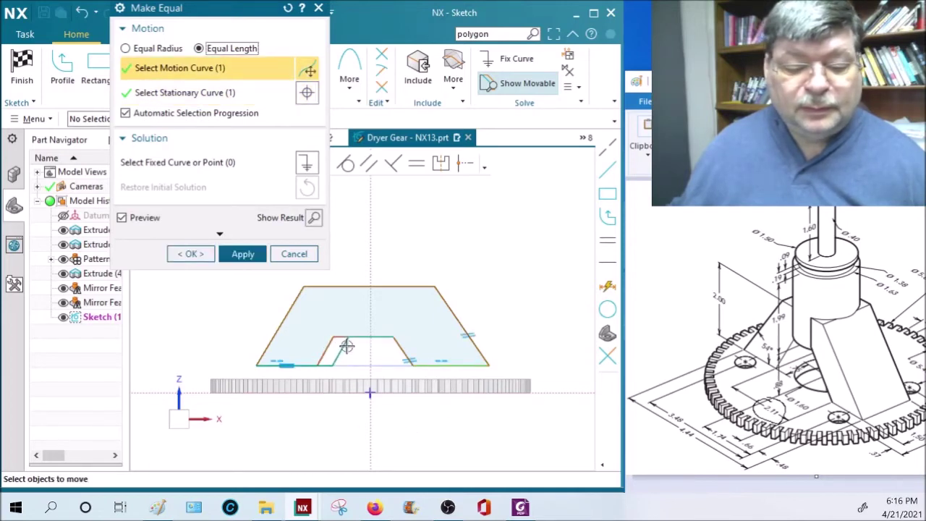
click(245, 254)
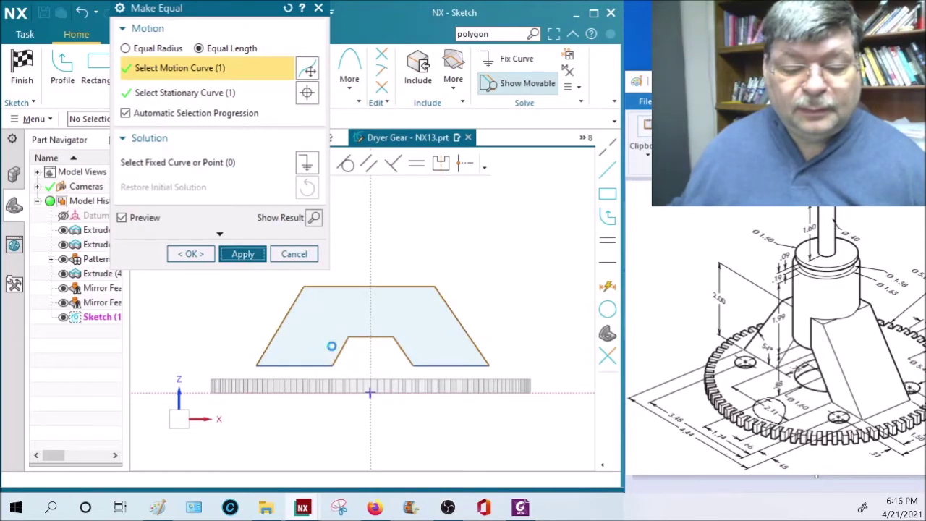
click(346, 343)
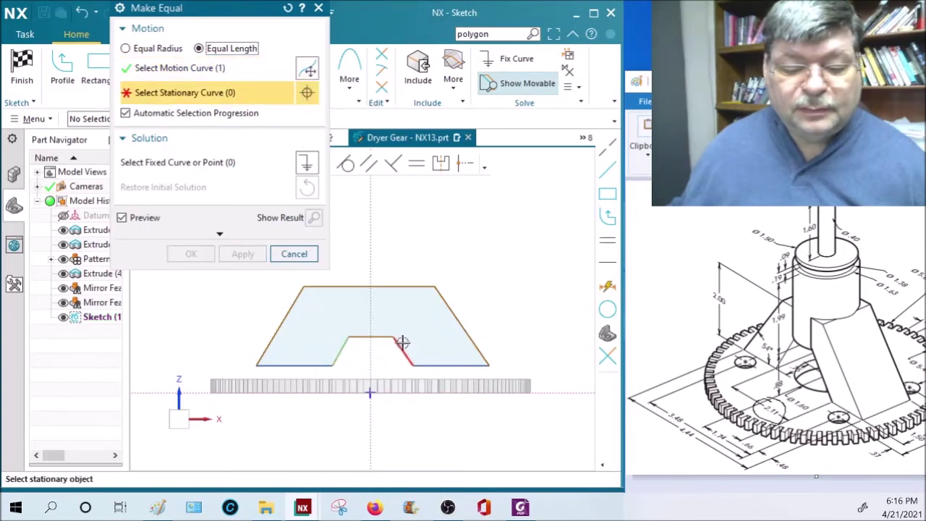
click(403, 343)
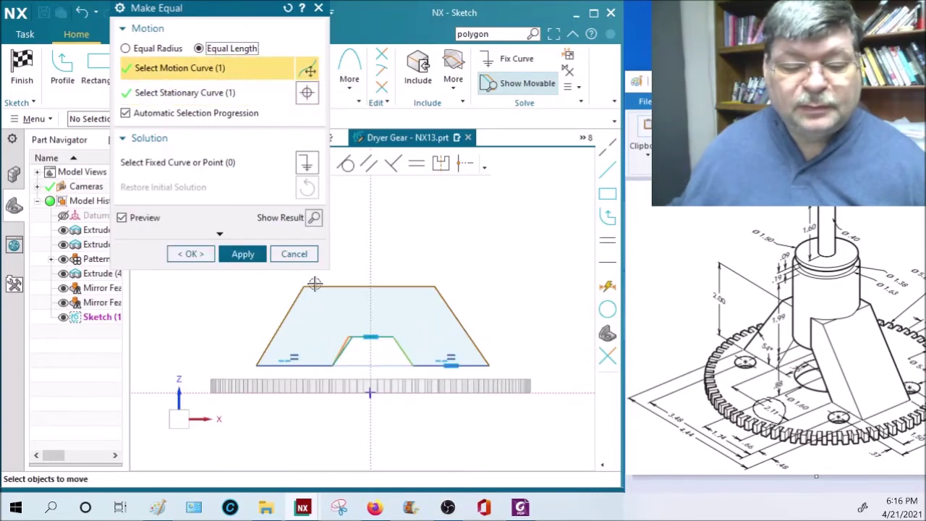
click(246, 254)
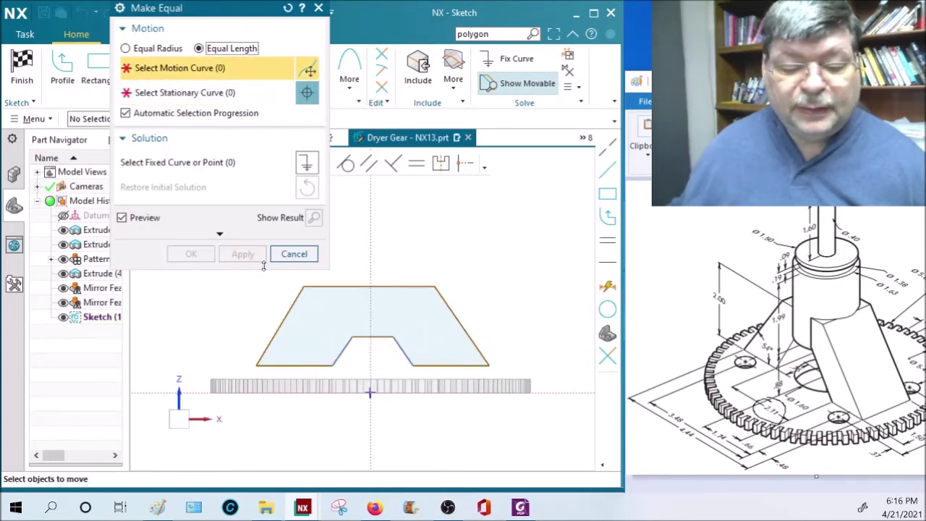
click(293, 299)
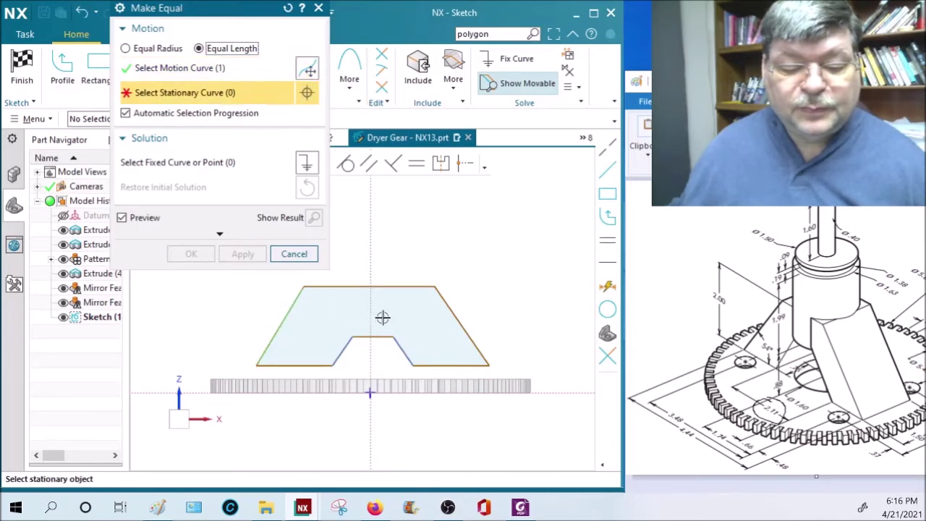
click(433, 300)
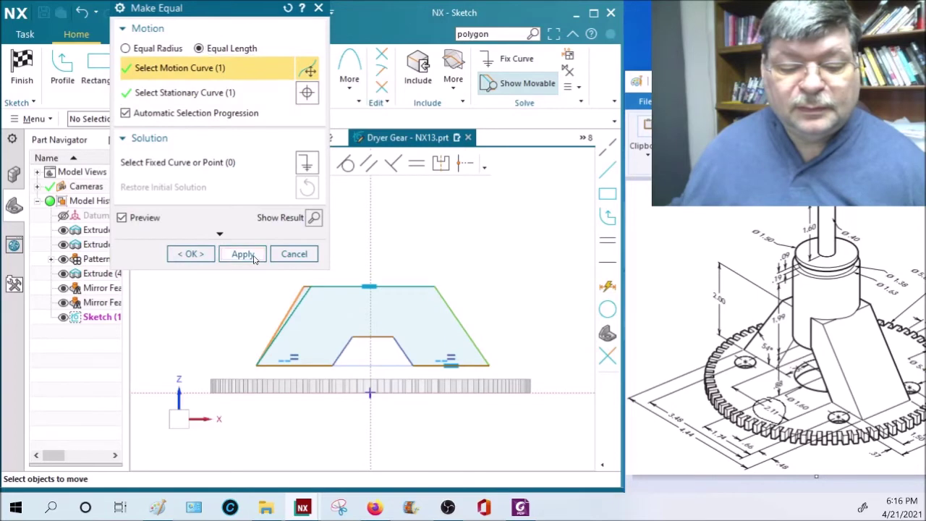
click(245, 254)
key(Escape)
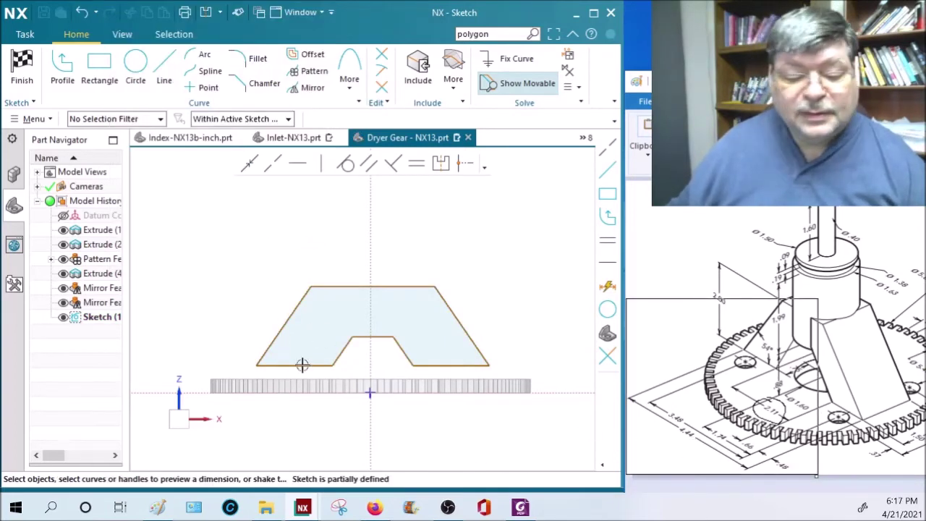
Dimension the support's overall base width to 4.44, scaling the whole sketch.
click(257, 364)
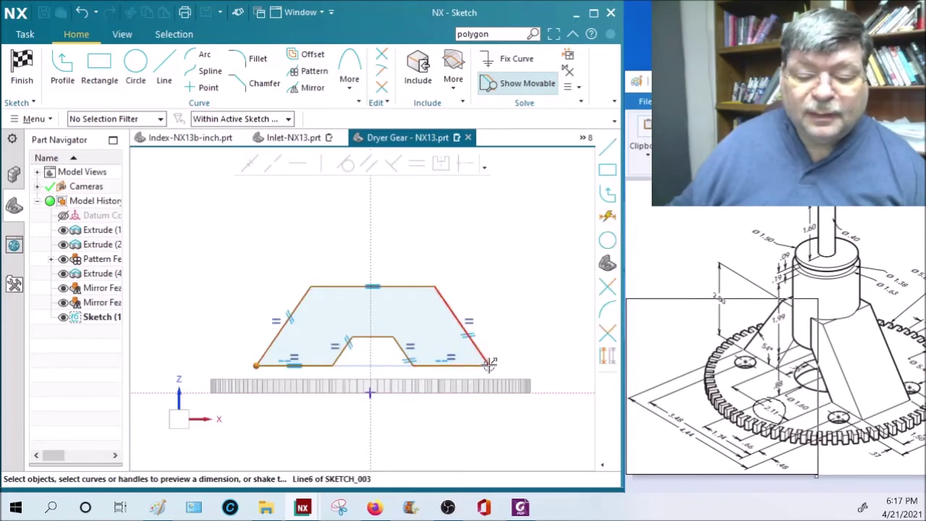
click(490, 365)
mouse_move(438, 352)
mouse_down()
mouse_move(383, 343)
mouse_move(373, 424)
mouse_move(387, 436)
mouse_up()
key(Return)
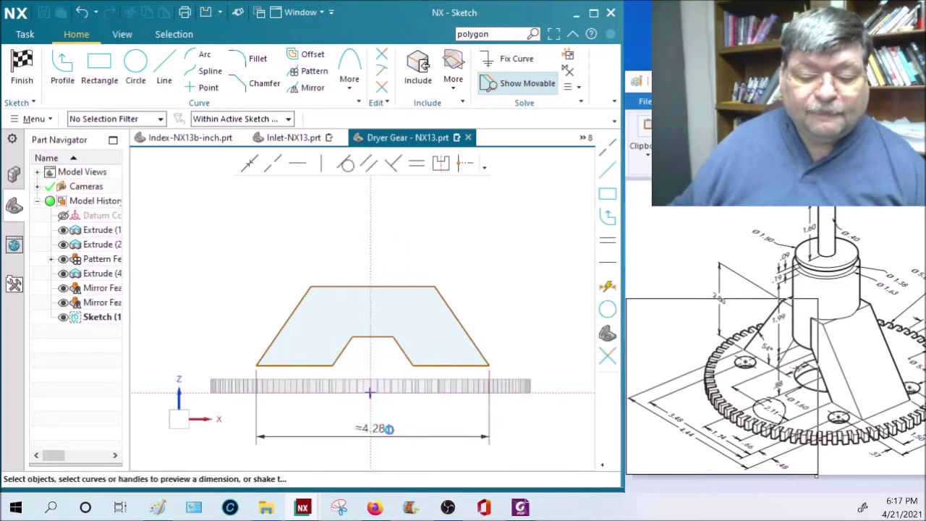
double_click(391, 428)
text(4.44)
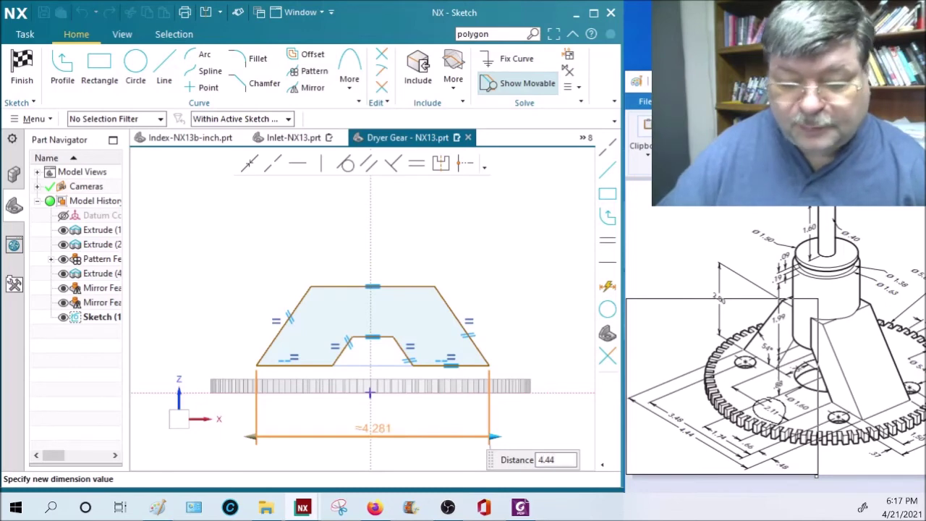
key(Return)
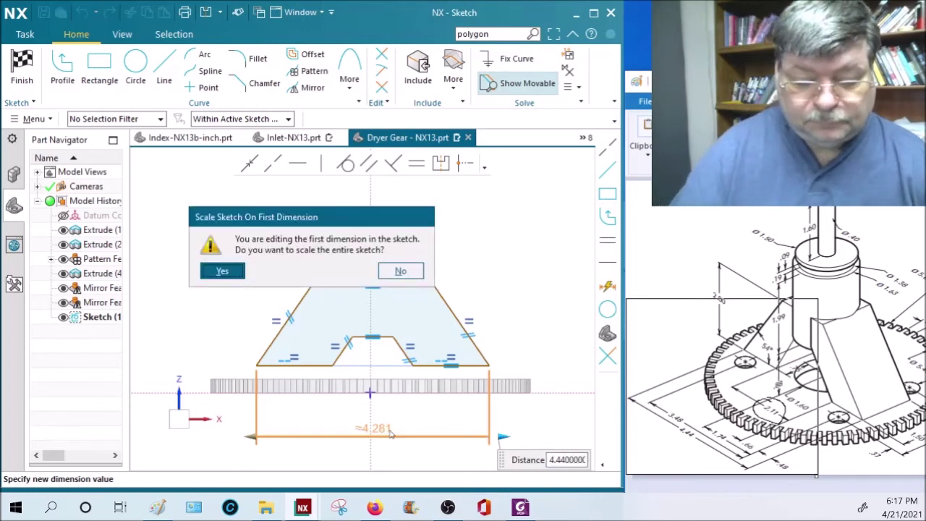
key(Return)
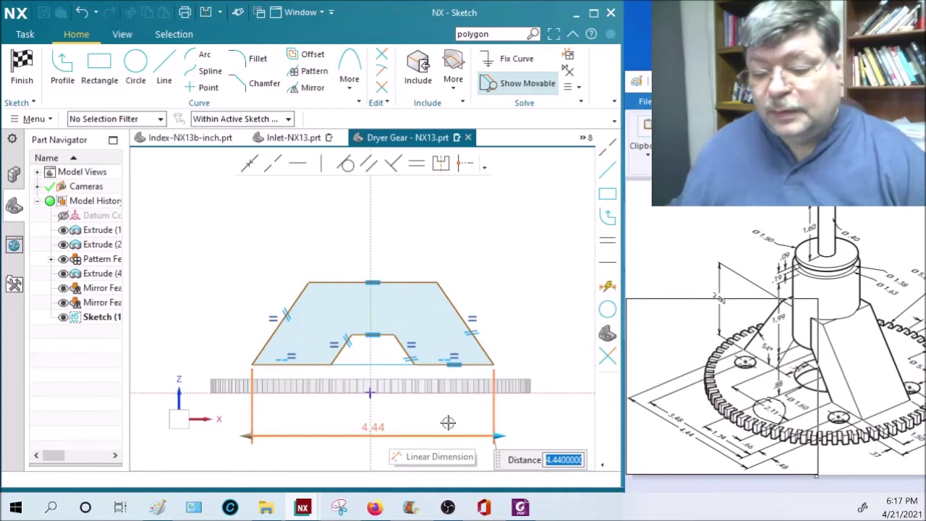
middle_click(327, 364)
Draw a line across the notch opening and set its width to 2.11.
key(l)
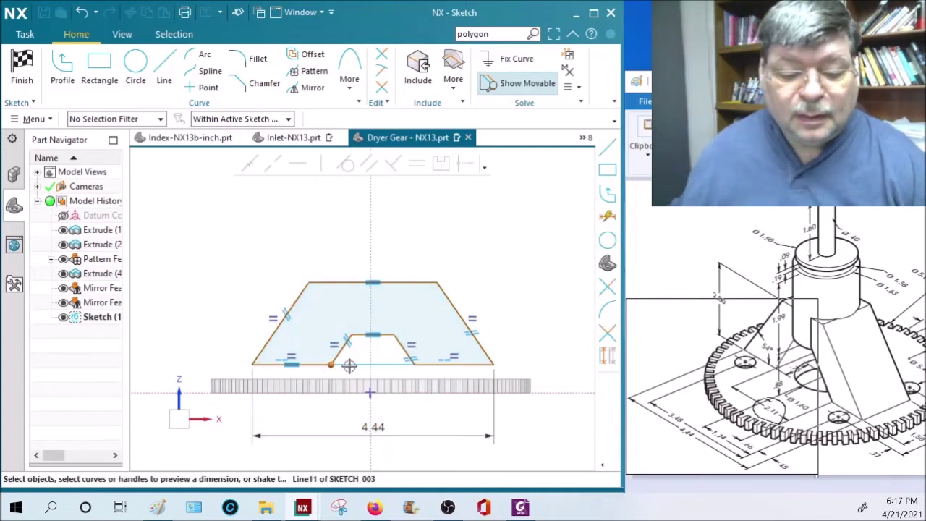
click(418, 367)
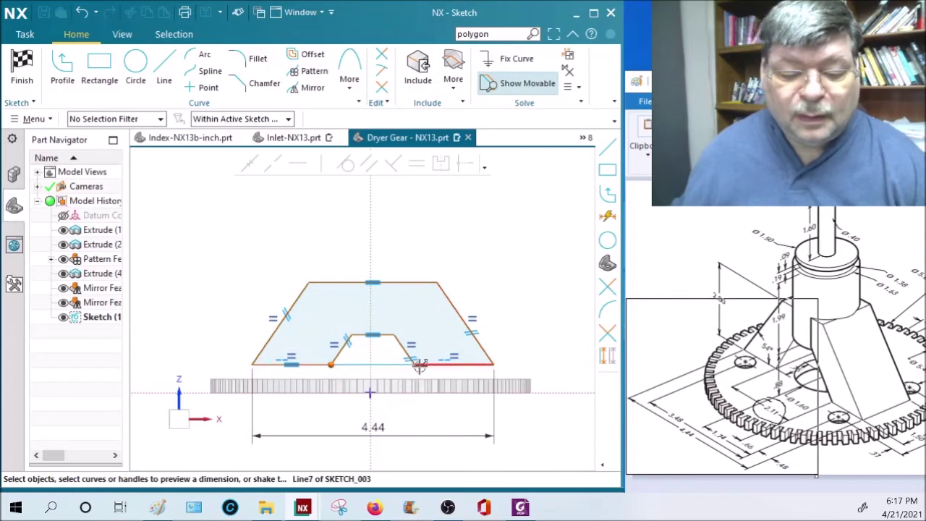
middle_click(418, 369)
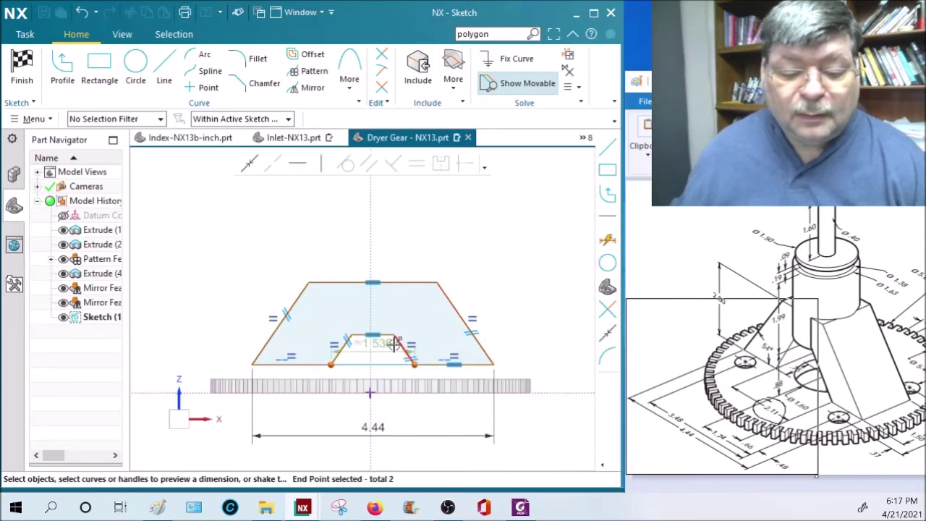
click(382, 398)
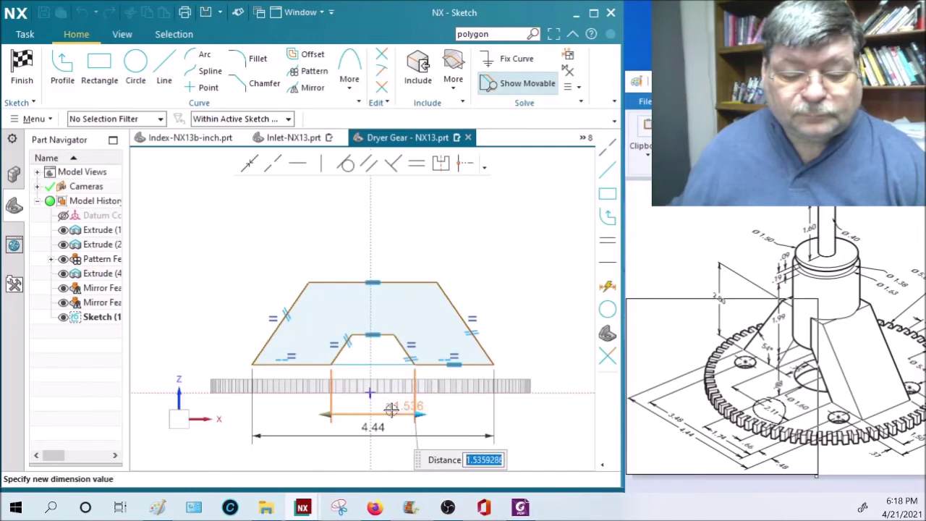
middle_click(385, 405)
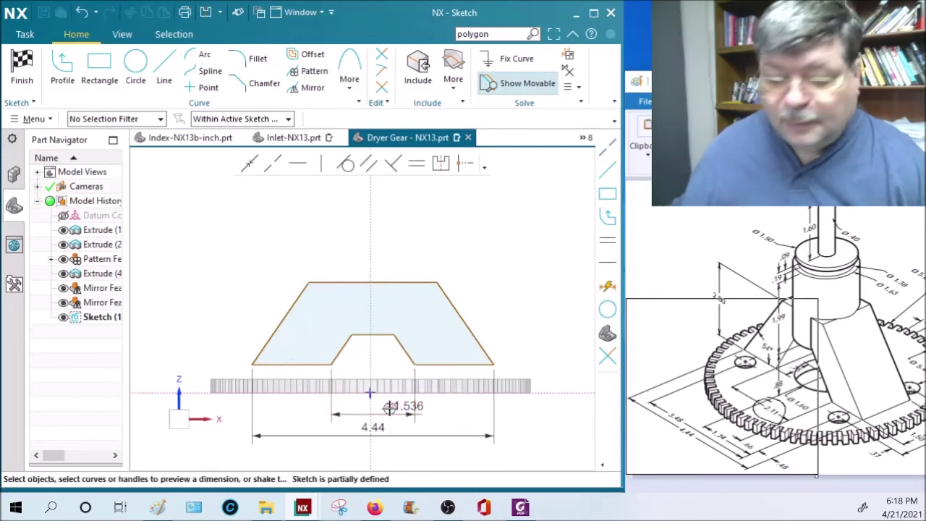
double_click(389, 407)
text(2)
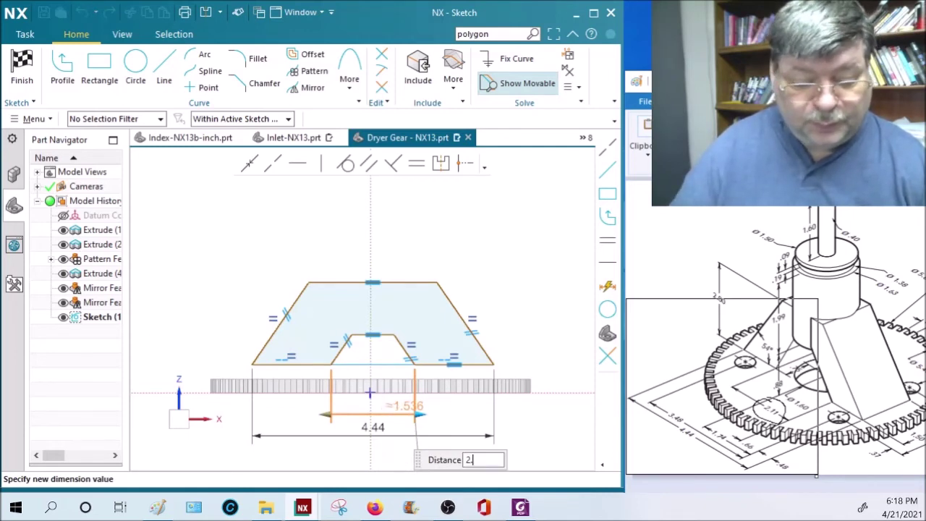
text(.11)
key(Return)
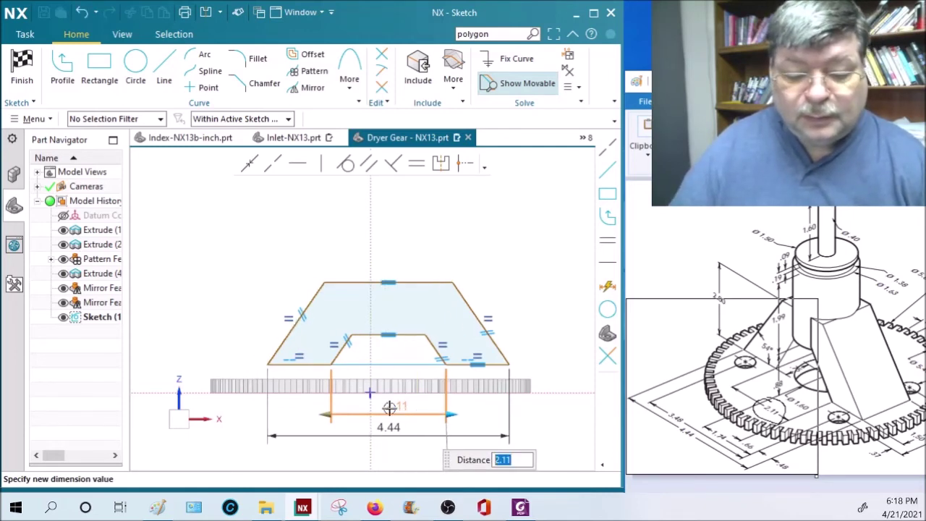
click(324, 375)
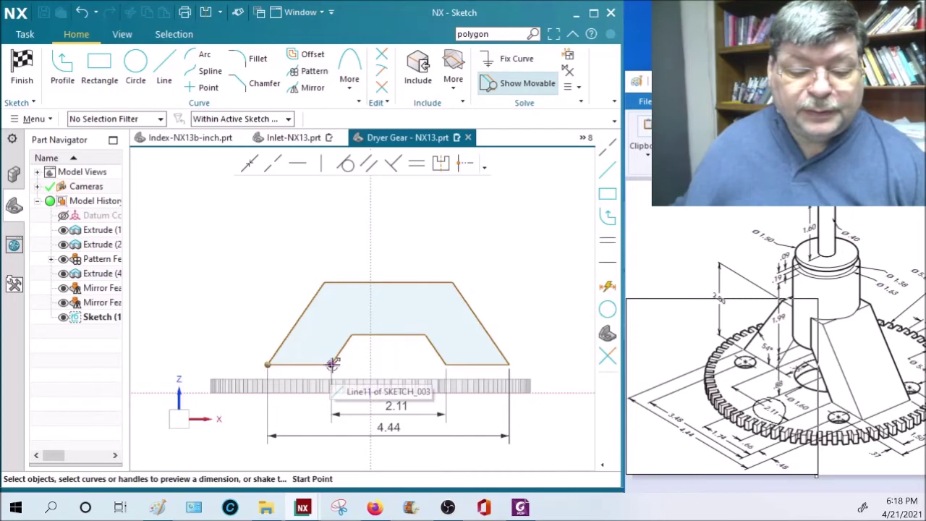
Centre the notch with a 1.055 offset from the vertical sketch axis.
click(330, 364)
click(370, 356)
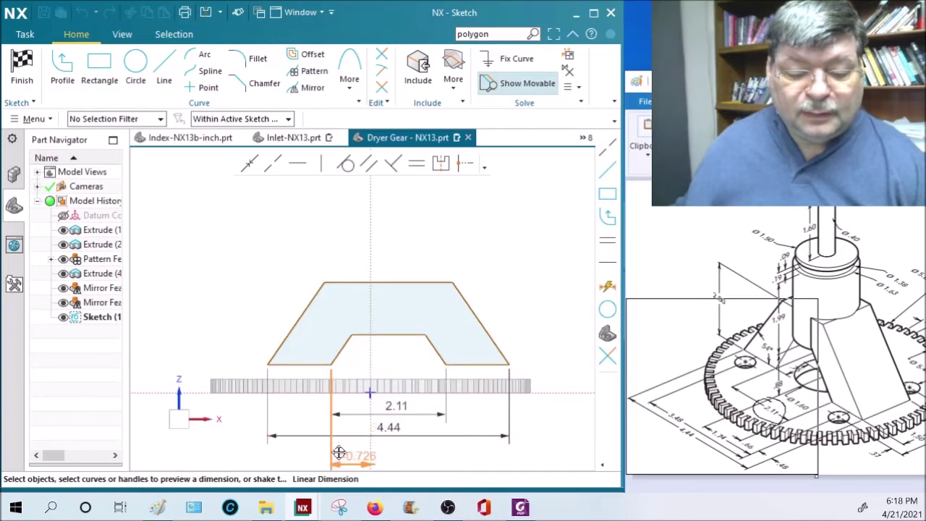
click(356, 463)
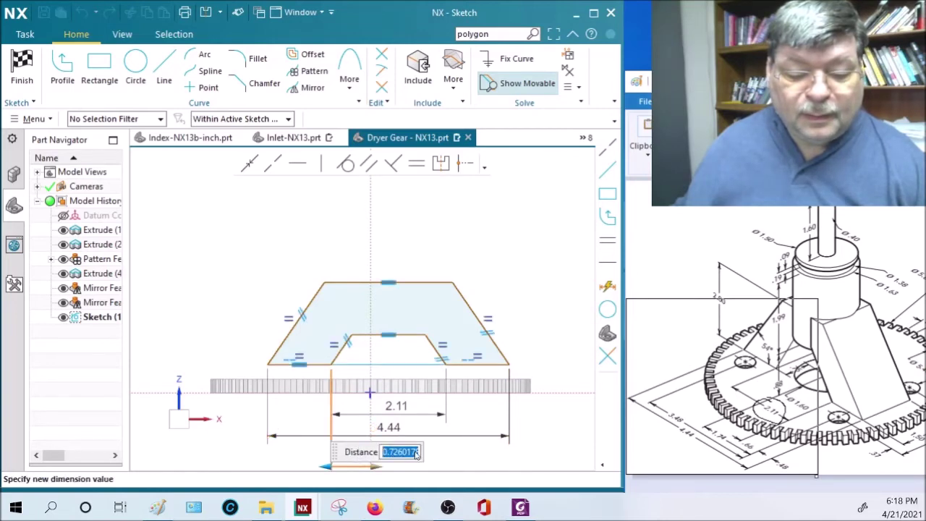
text(2.11/2)
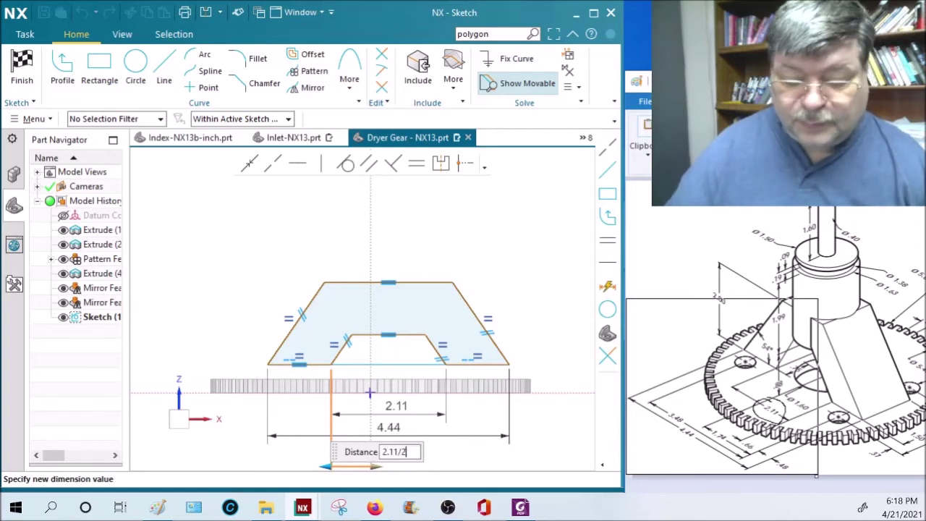
key(Return)
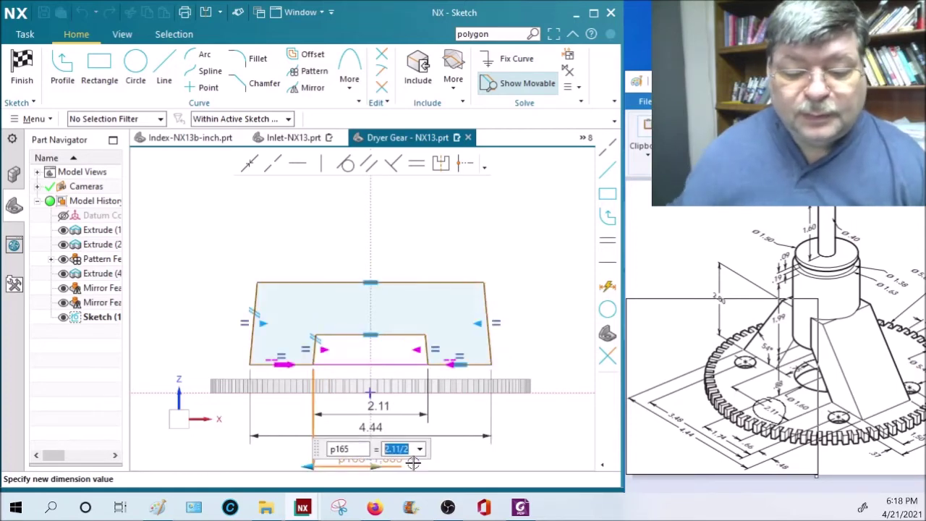
key(Escape)
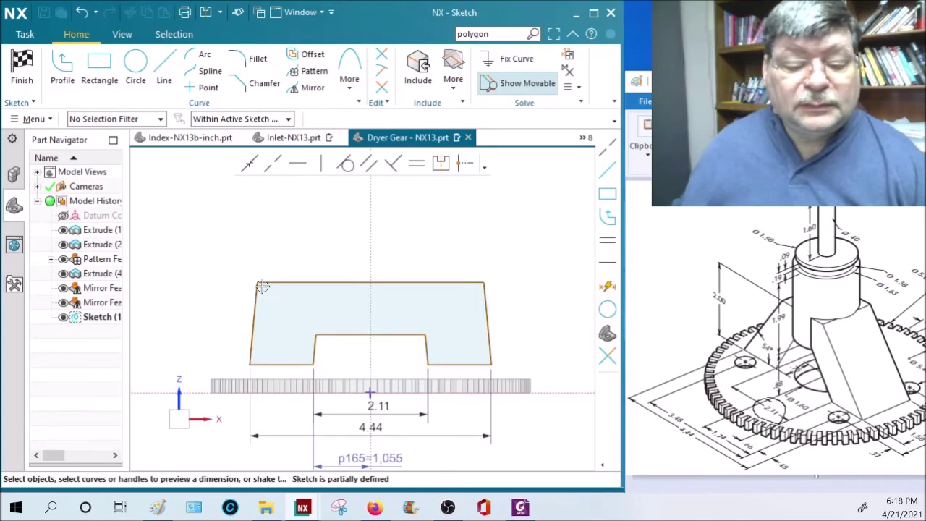
Set a 54° angle between the base and the left slanted side.
click(289, 364)
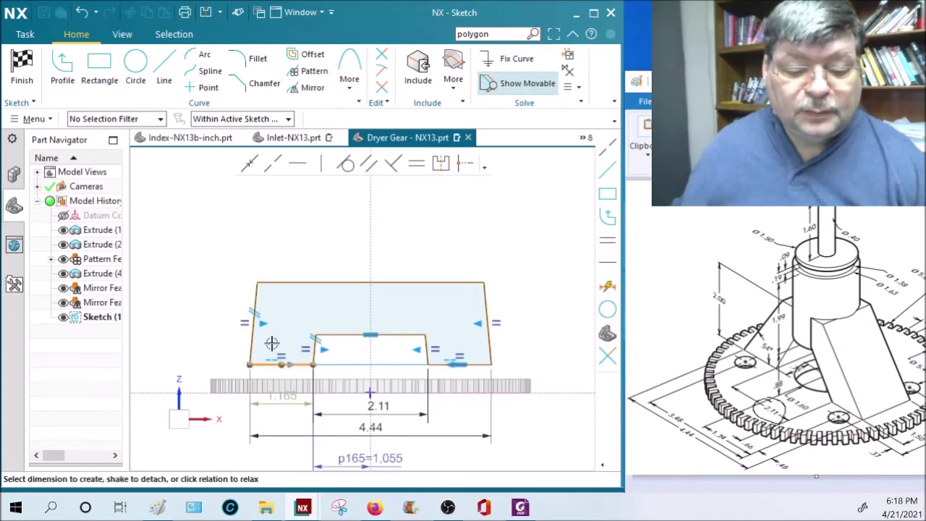
click(256, 291)
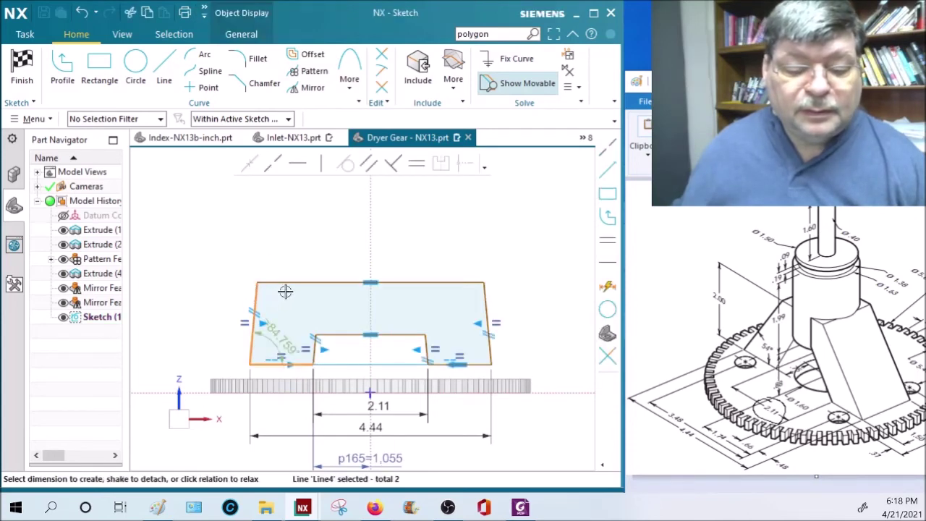
click(270, 337)
text(54)
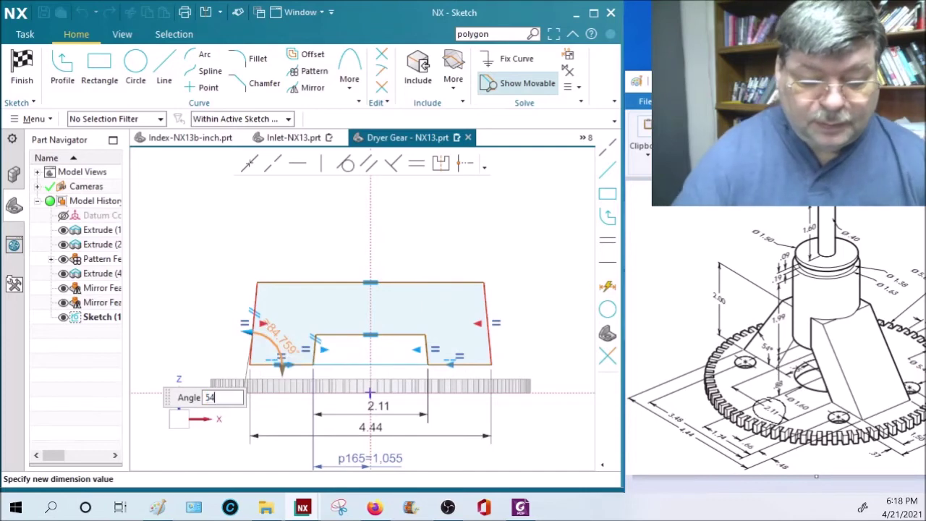
key(Return)
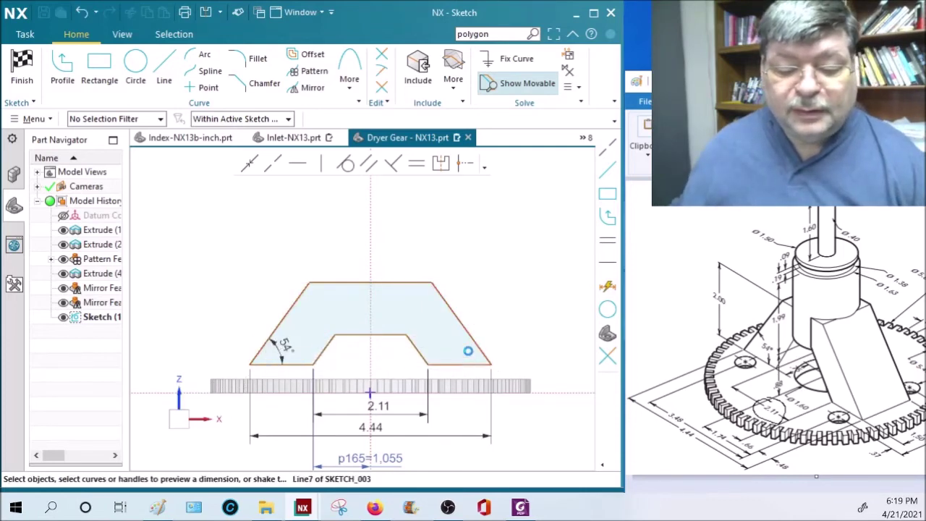
Set the support's overall height to 2.
click(469, 351)
click(419, 283)
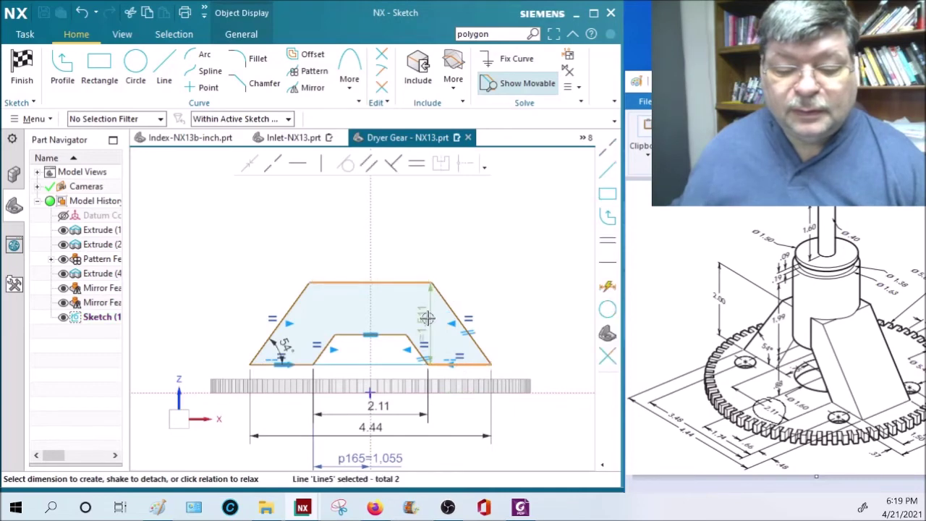
click(531, 320)
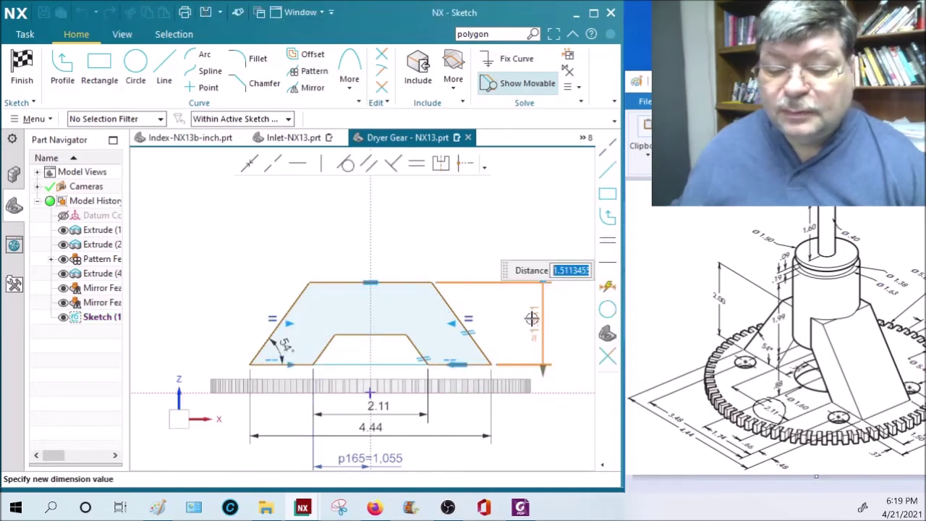
key(Return)
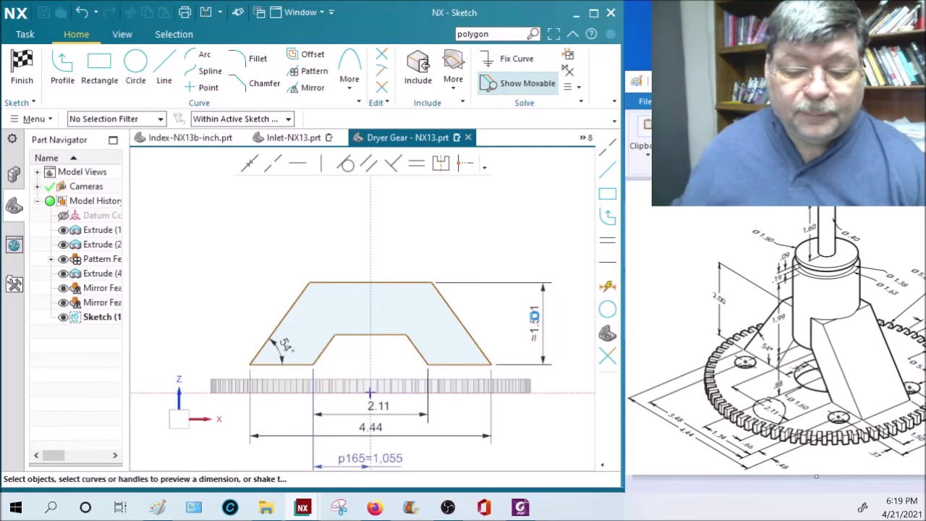
double_click(534, 316)
text(2)
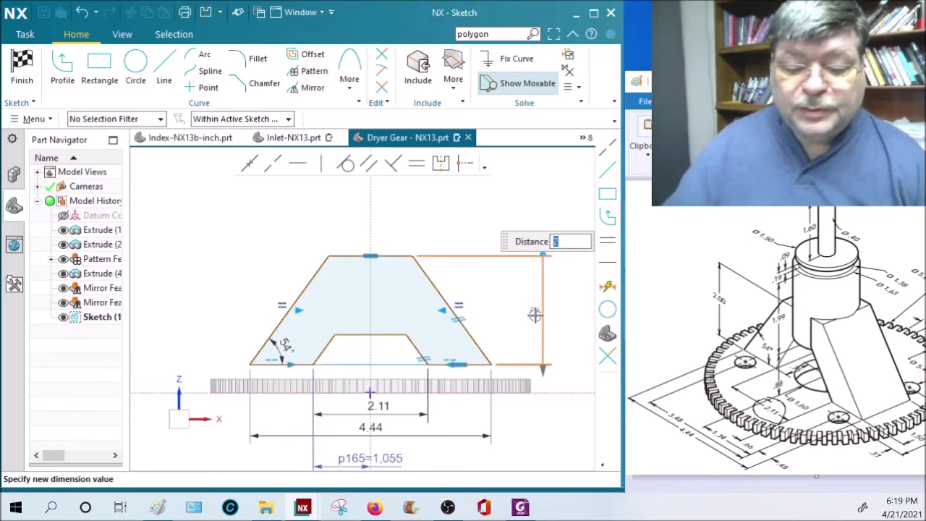
key(Return)
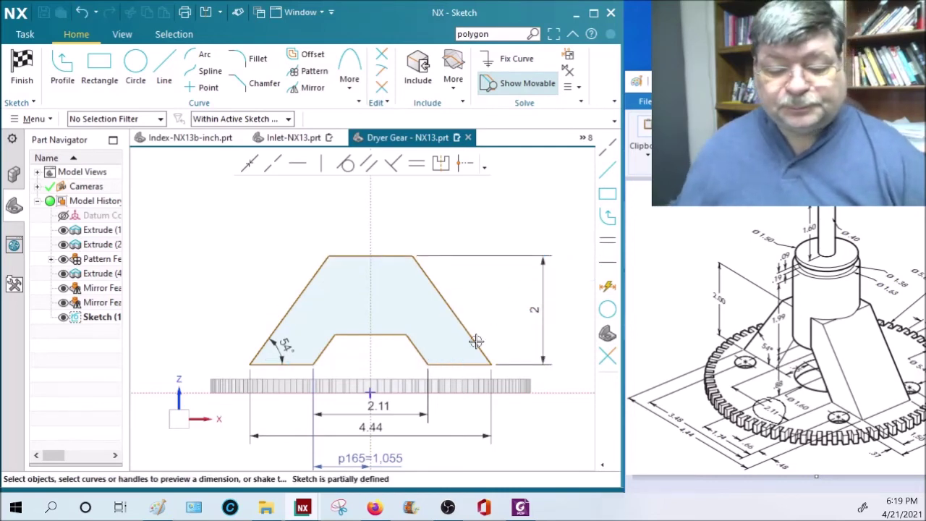
click(555, 392)
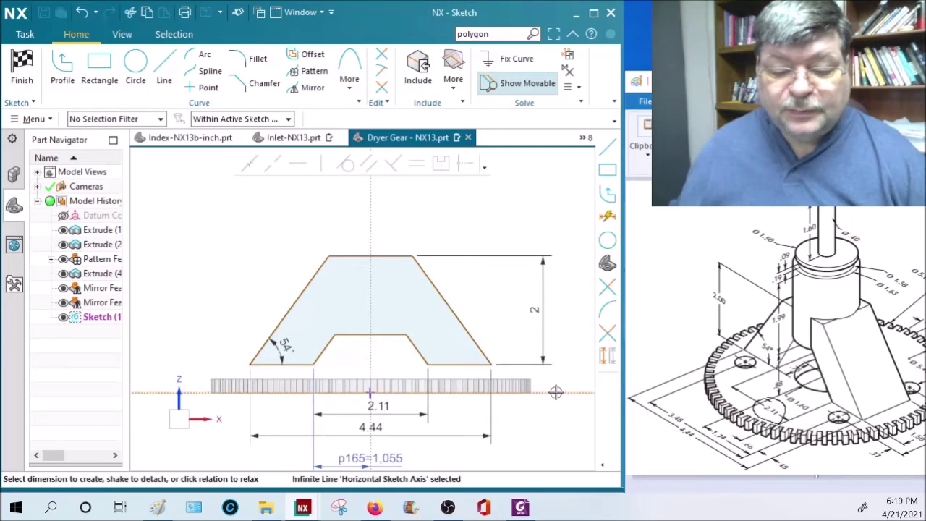
Dimension the support base 0.25 above the horizontal axis.
click(476, 366)
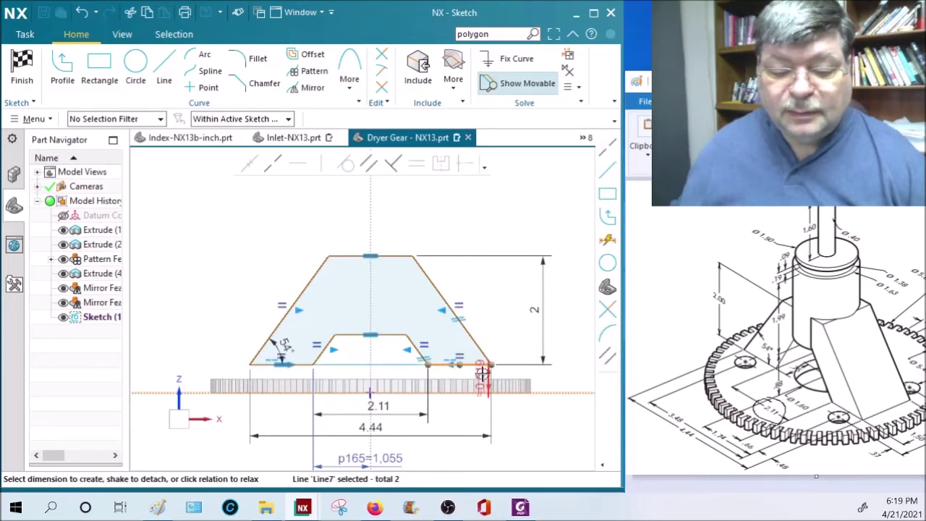
click(576, 347)
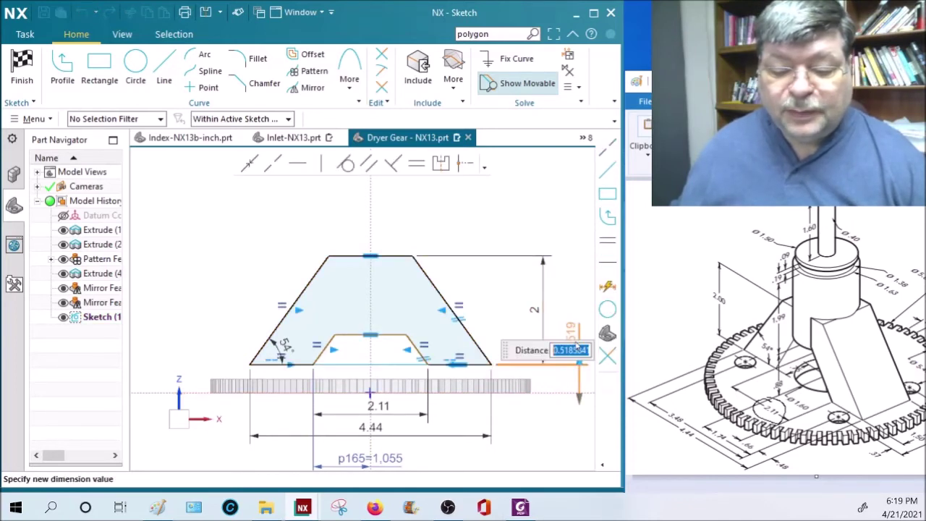
key(Return)
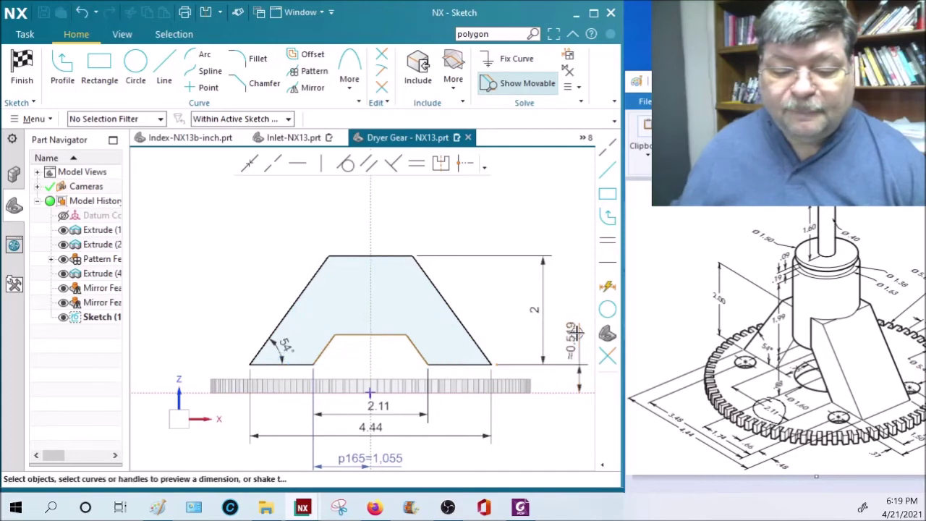
double_click(575, 331)
text(.2)
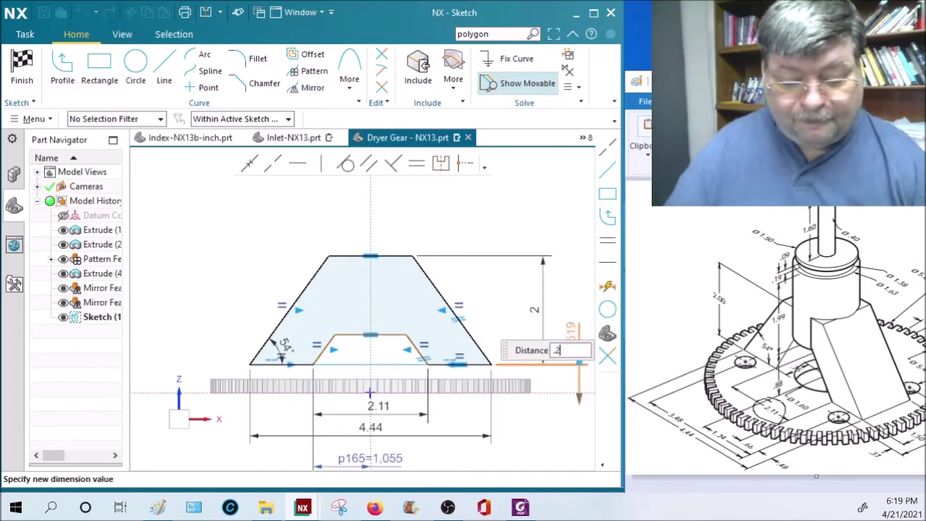
text(5)
key(Return)
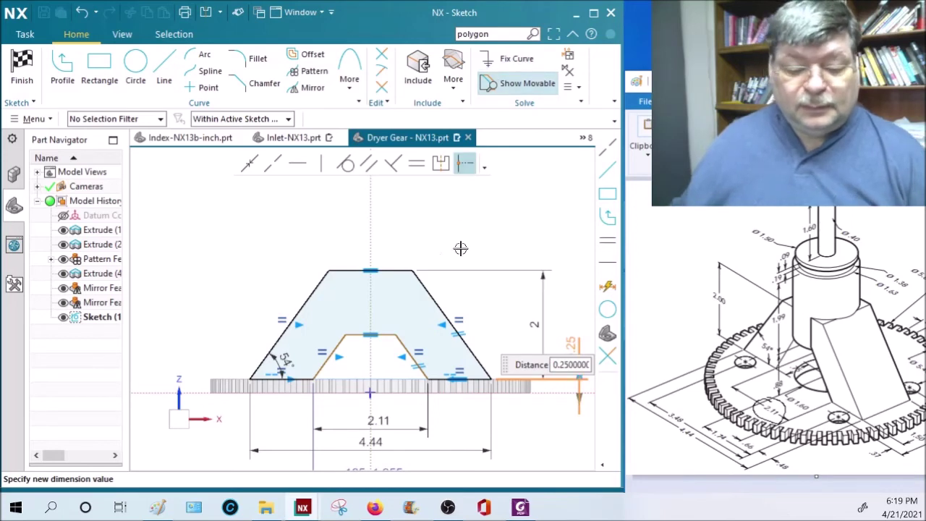
key(Return)
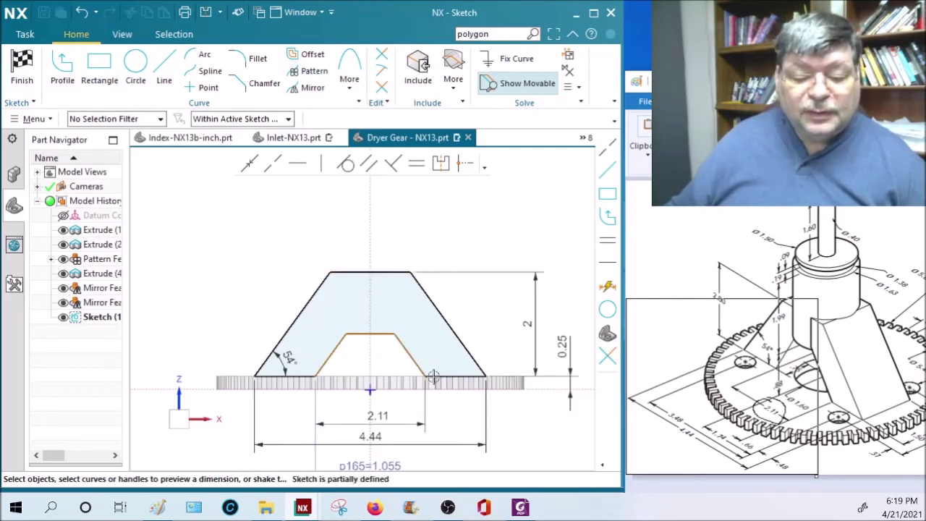
Set the inner notch top edge to .88+.25 (1.130) from the horizontal axis.
click(534, 391)
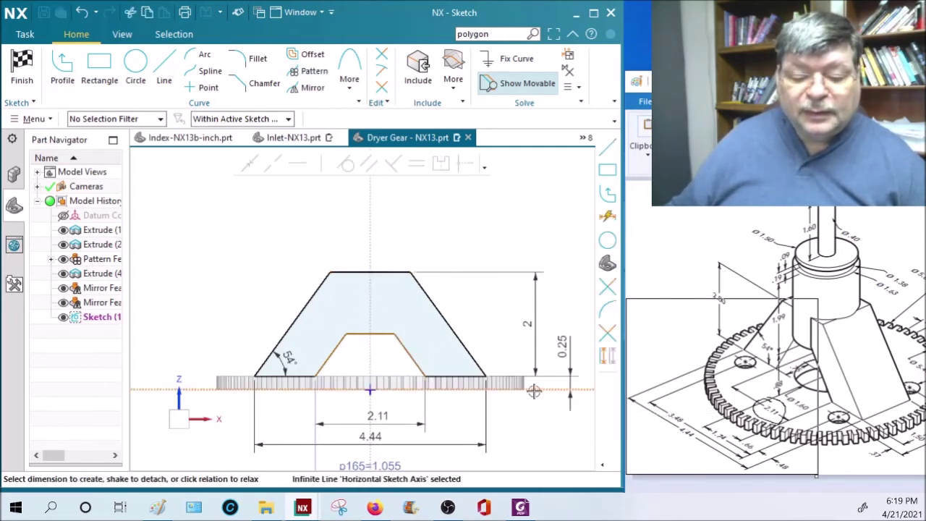
click(381, 337)
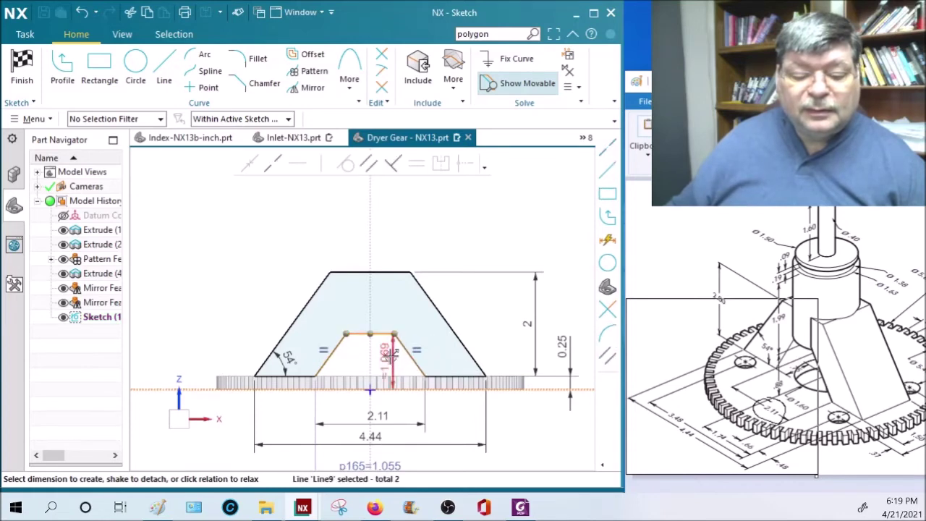
click(173, 299)
key(Return)
double_click(178, 278)
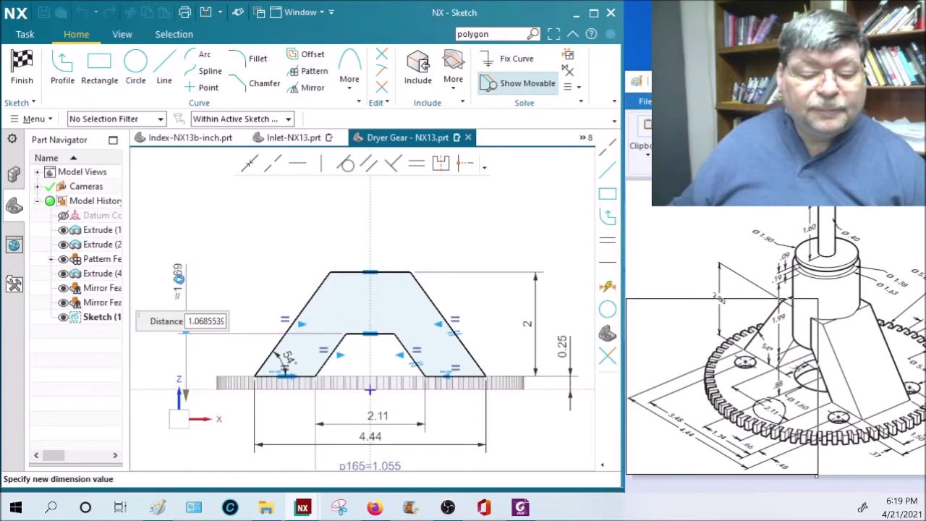
key(BackSpace)
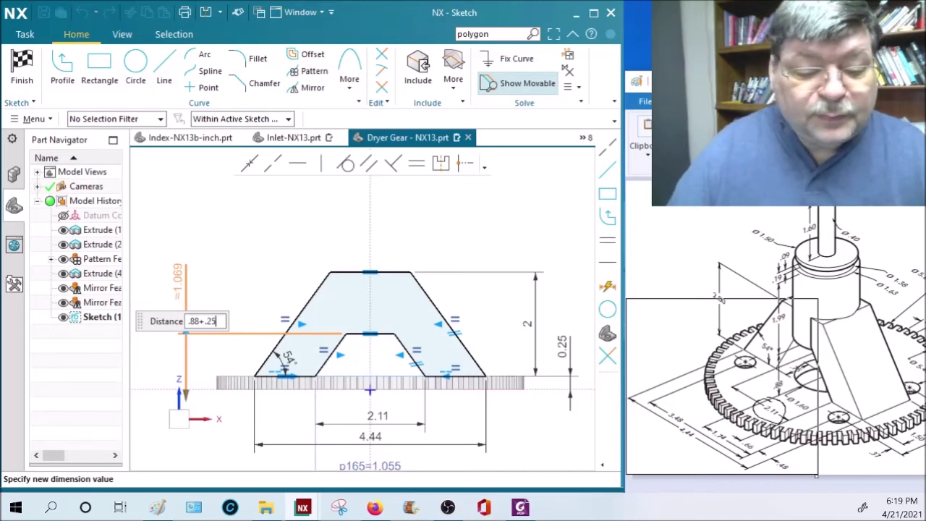
text(.88+.25)
key(Return)
double_click(181, 278)
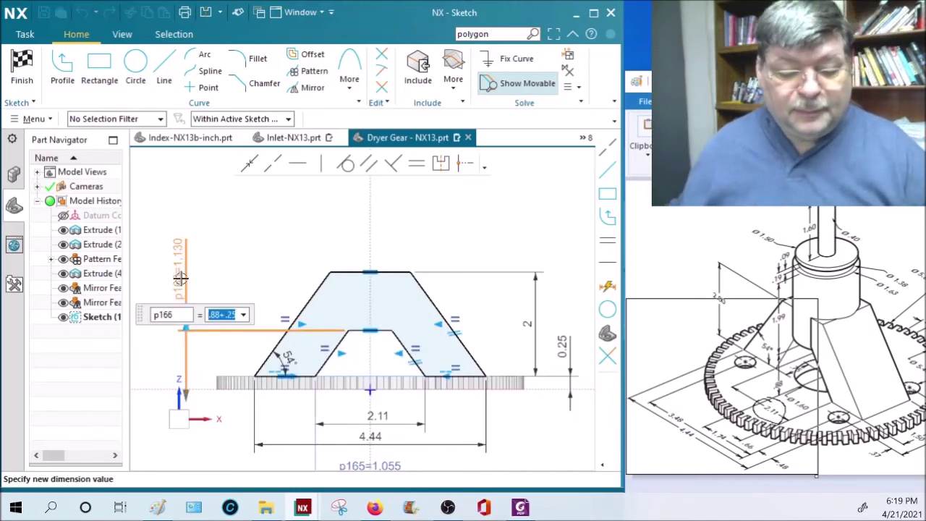
key(Escape)
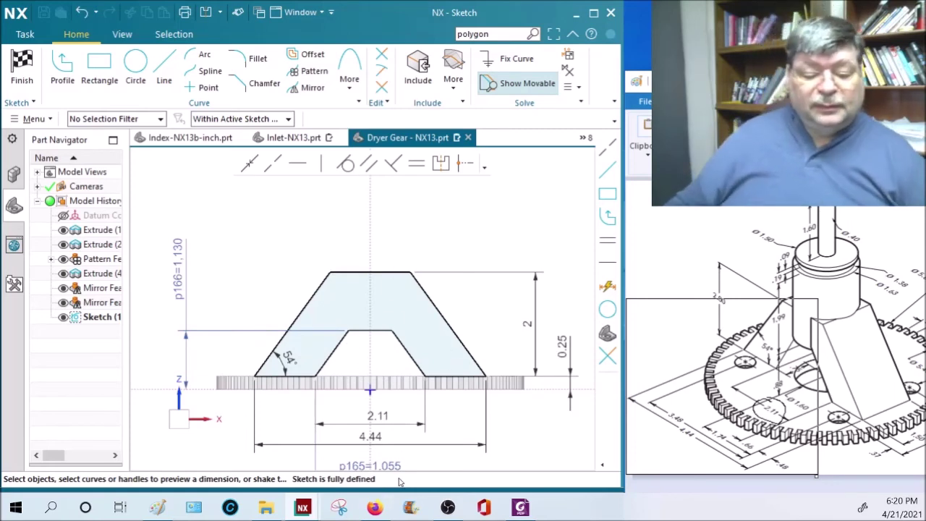
Extrude the support profile from -0.75 to 0.75 and unite it with the gear.
click(22, 64)
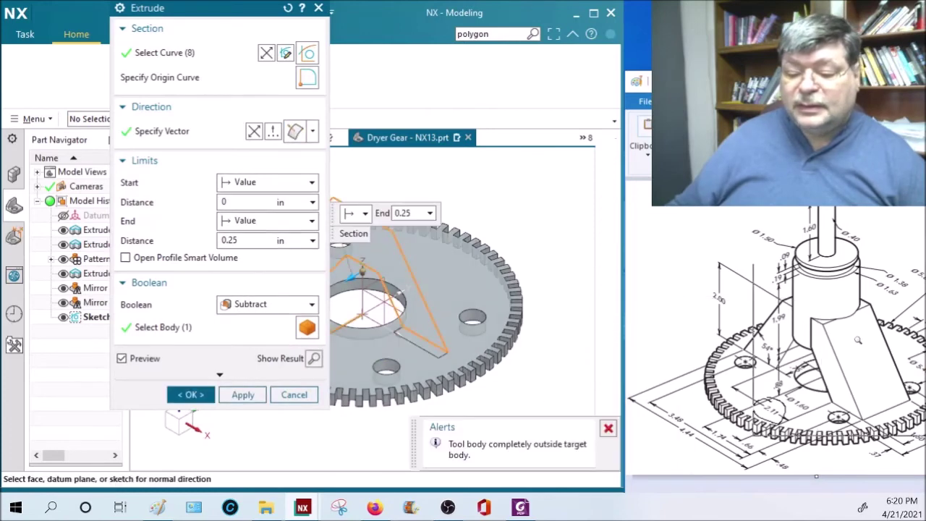
mouse_move(759, 81)
mouse_down()
mouse_move(684, 57)
mouse_move(746, 74)
mouse_up()
click(233, 201)
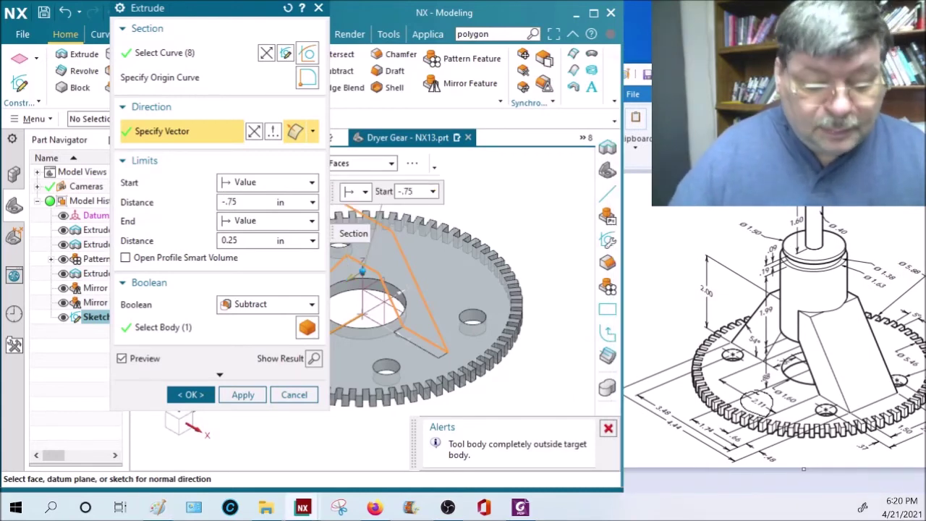
key(Tab)
key(Tab)
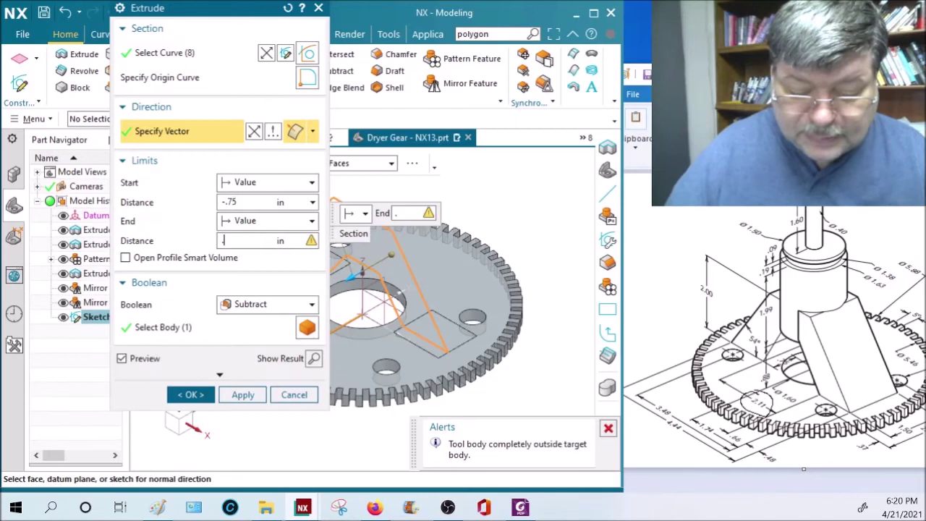
key(Tab)
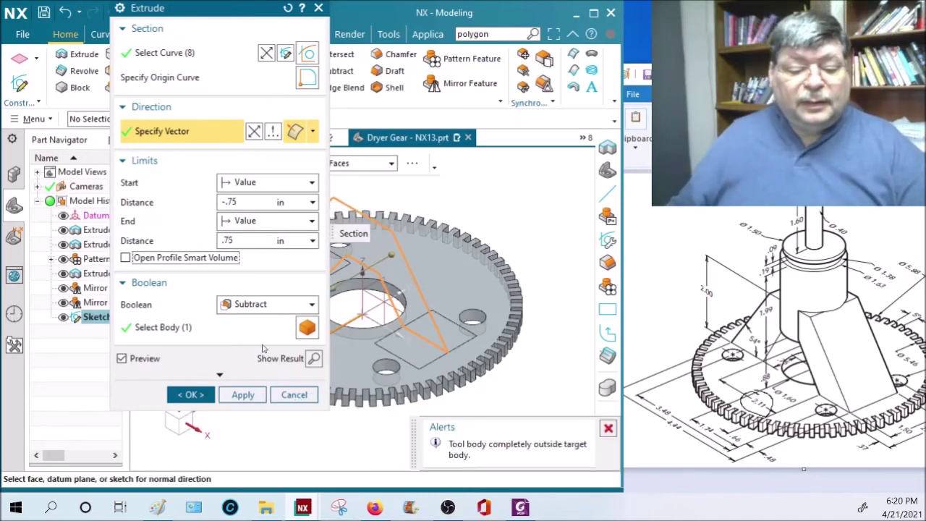
click(254, 304)
click(254, 335)
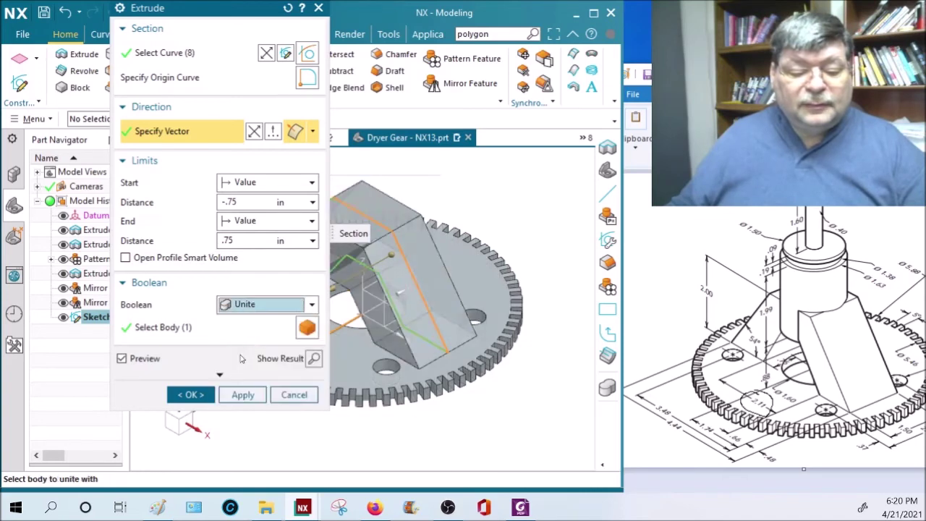
click(190, 394)
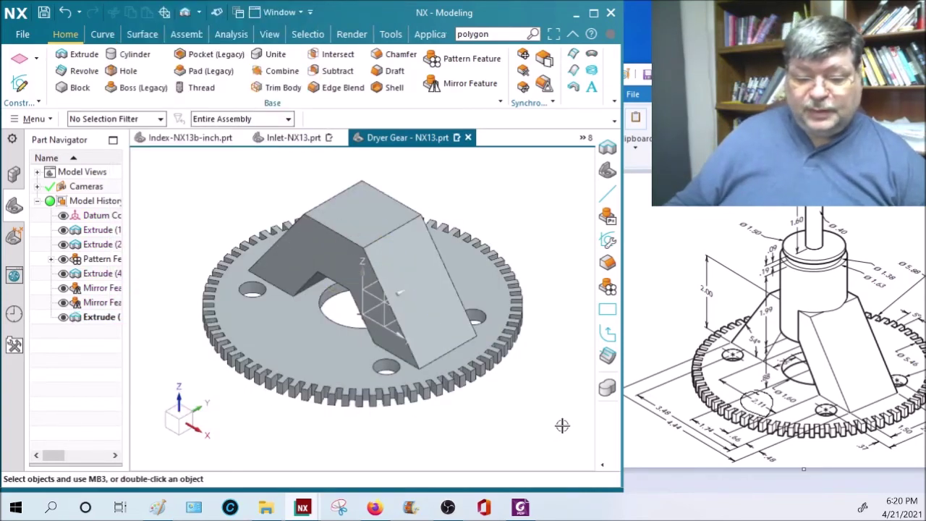
Orbit and zoom to inspect the whole gear with its new trapezoidal support.
mouse_move(563, 426)
middle_down()
mouse_move(575, 414)
mouse_move(569, 436)
middle_up()
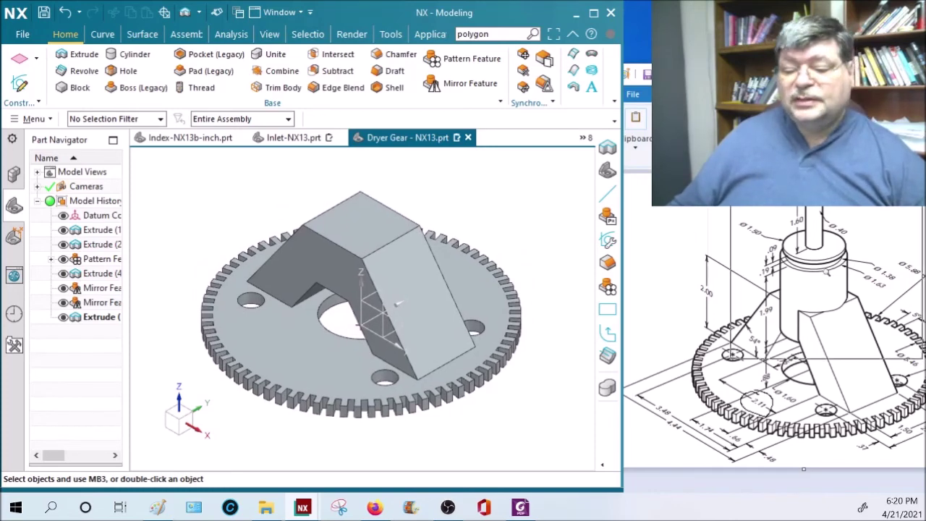
middle_drag(520, 416, 554, 392)
scroll(366, 272, up, 5)
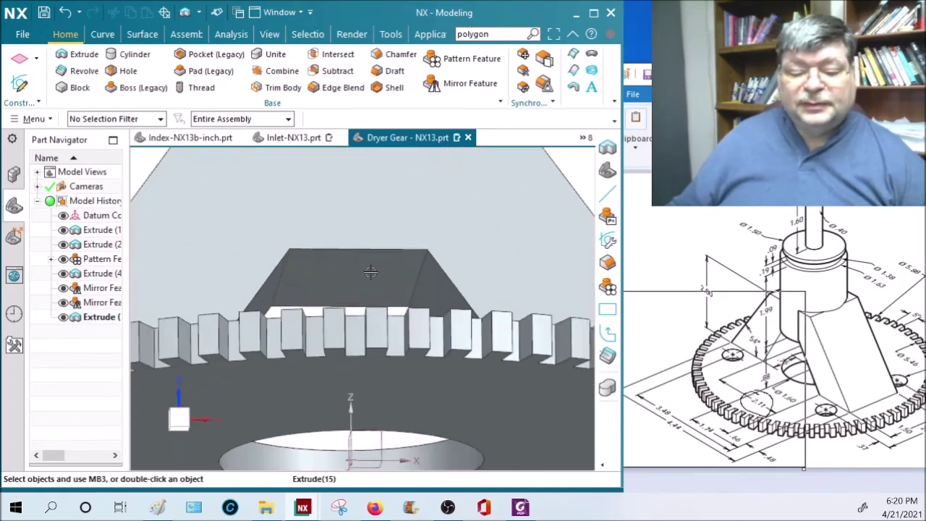
scroll(372, 268, down, 1)
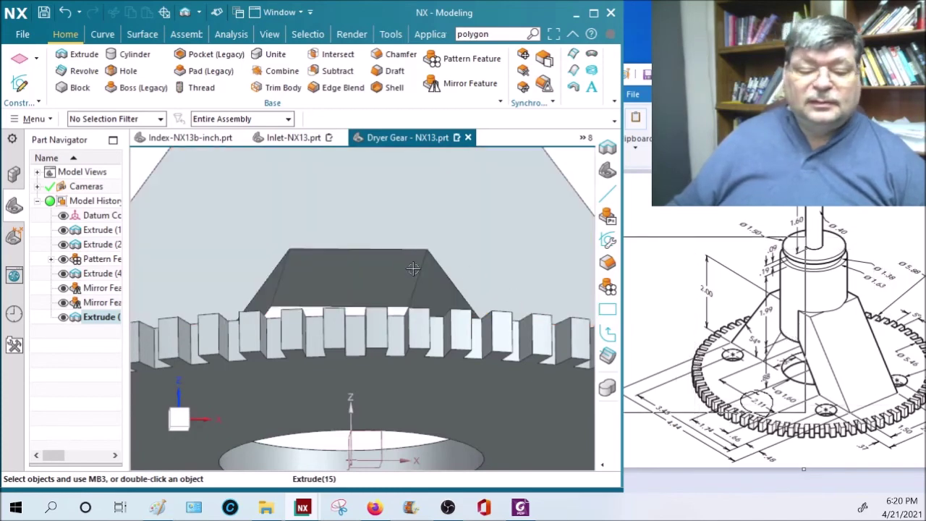
scroll(441, 247, down, 1)
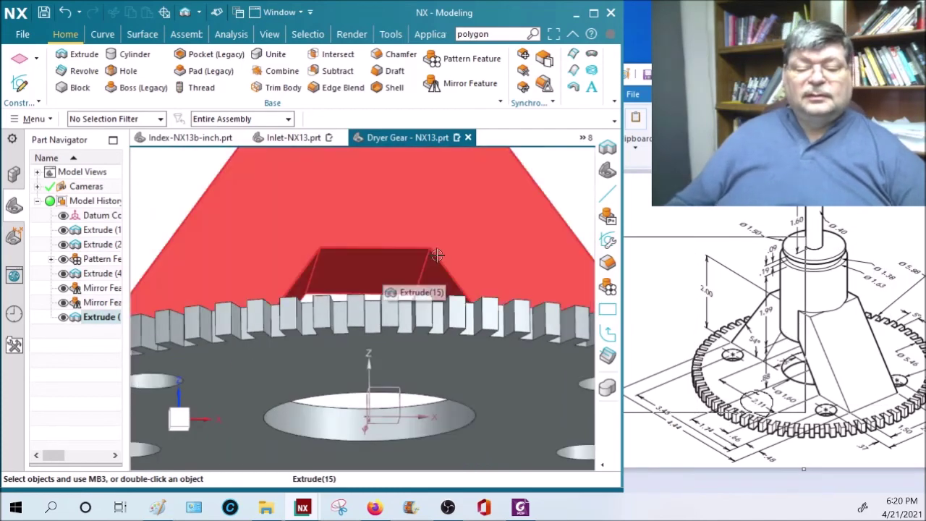
middle_drag(437, 254, 421, 287)
scroll(414, 256, down, 3)
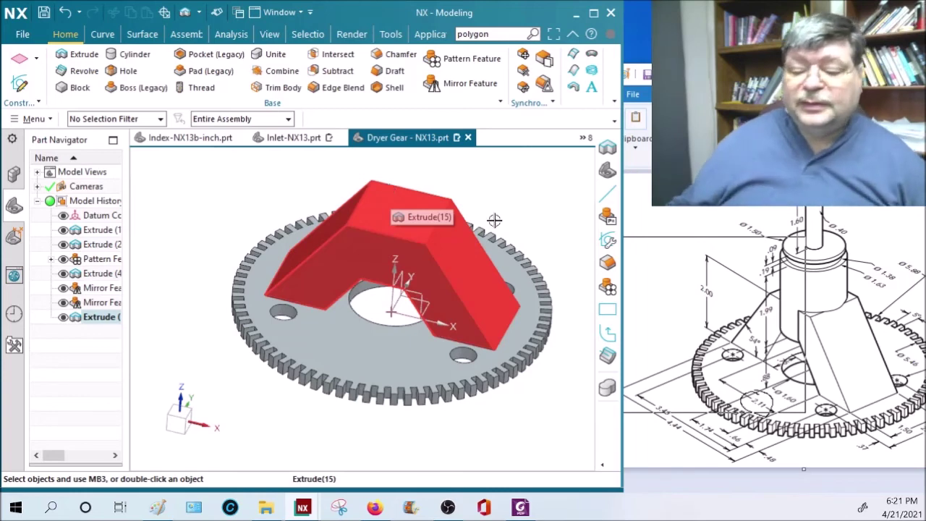
click(851, 210)
scroll(850, 210, up, 4)
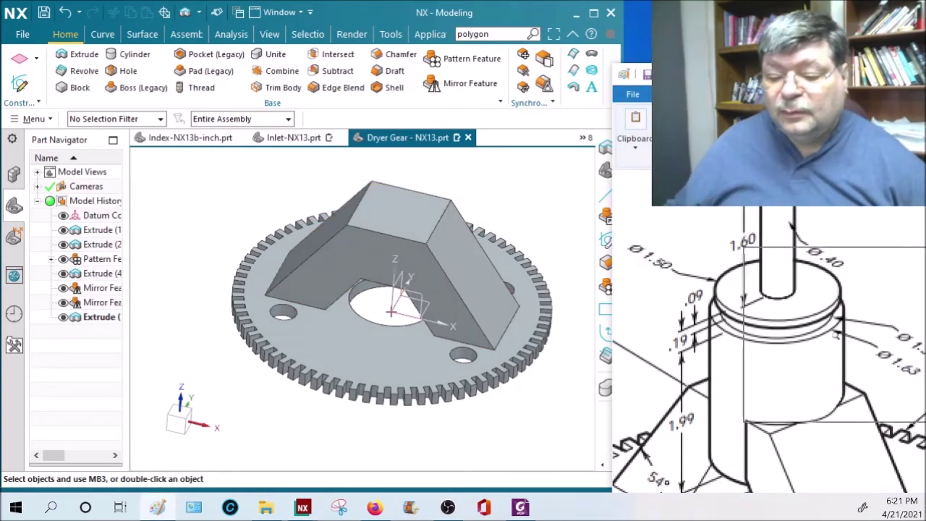
drag(836, 334, 722, 309)
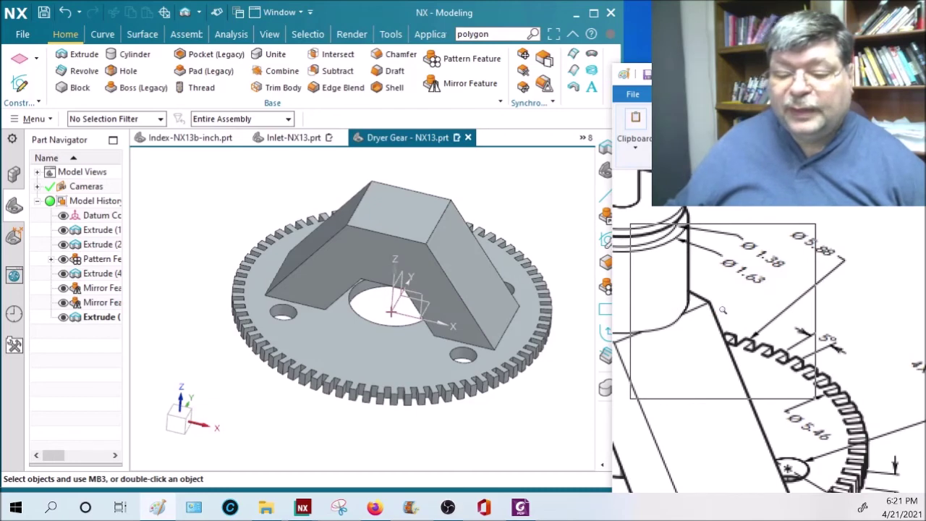
scroll(721, 311, down, 4)
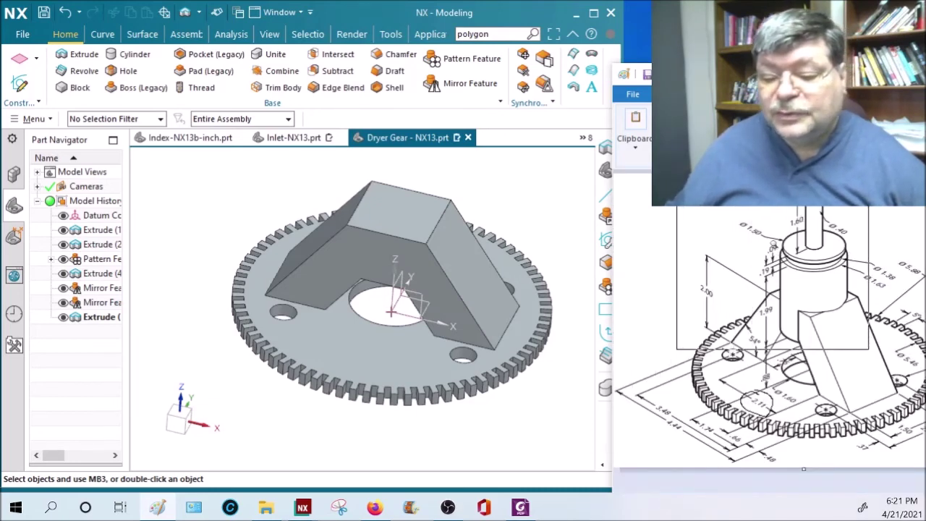
scroll(773, 243, up, 4)
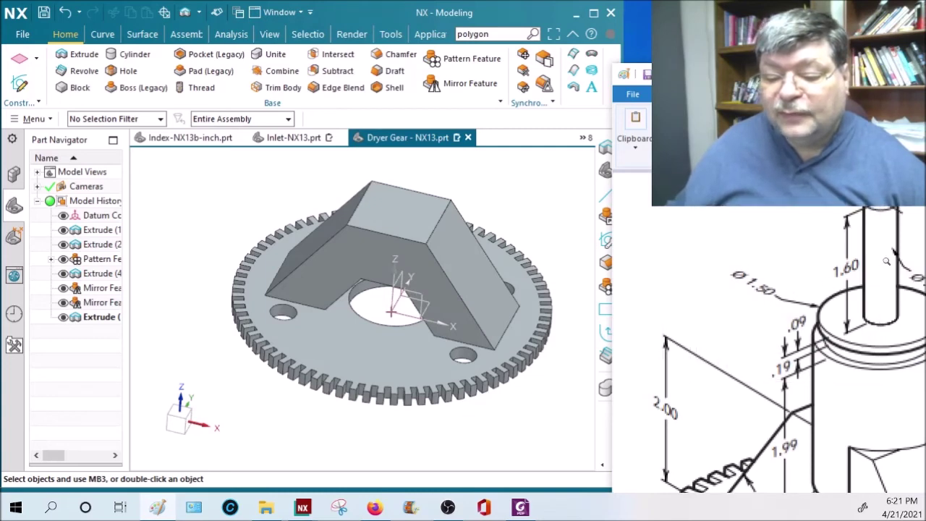
scroll(768, 338, down, 4)
scroll(769, 339, up, 5)
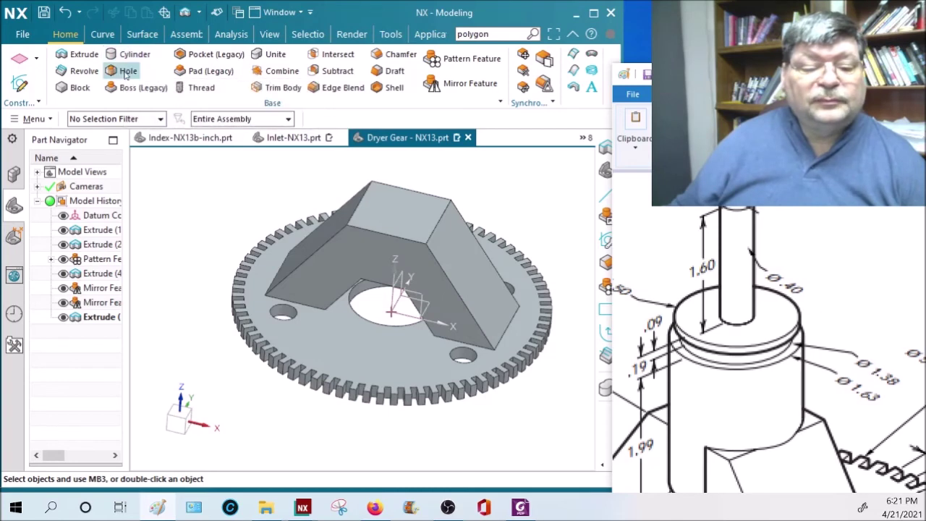
Start a Revolve and open a sketch on the vertical datum plane.
click(81, 70)
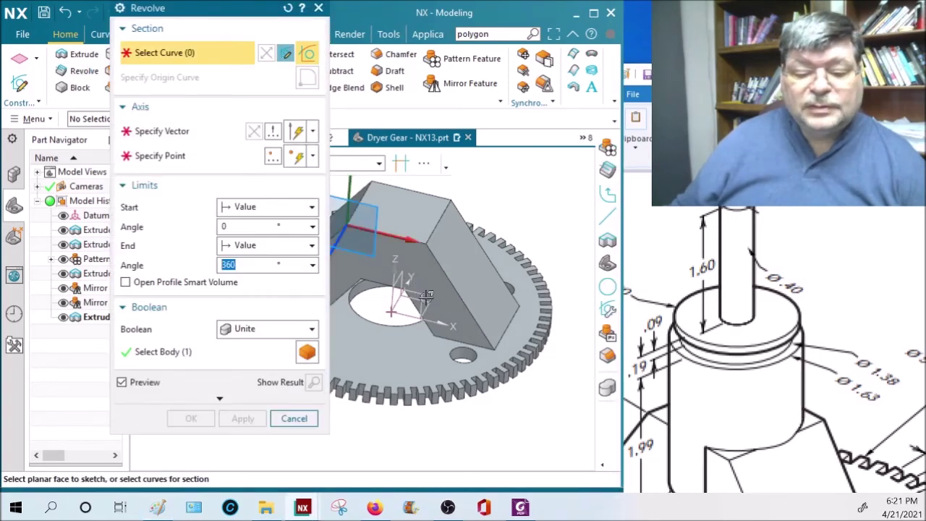
key(Escape)
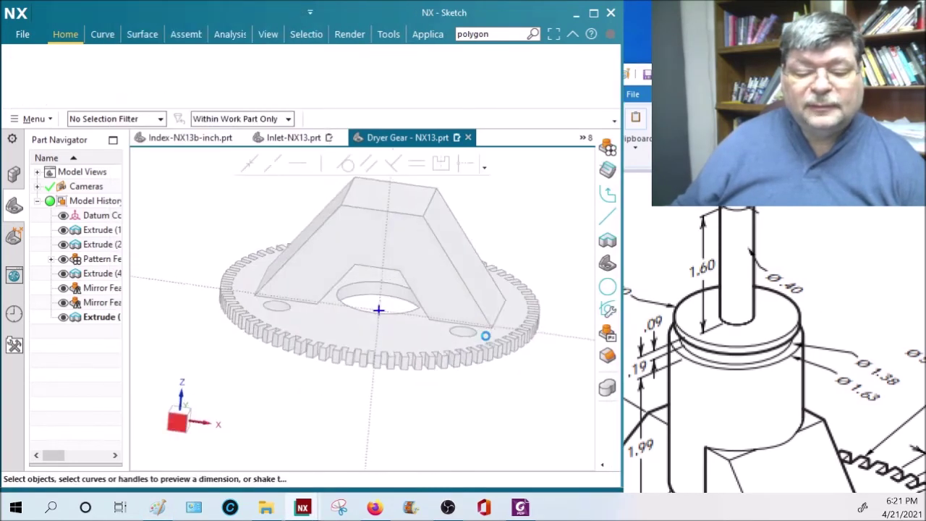
shift+middle_drag(468, 346, 475, 480)
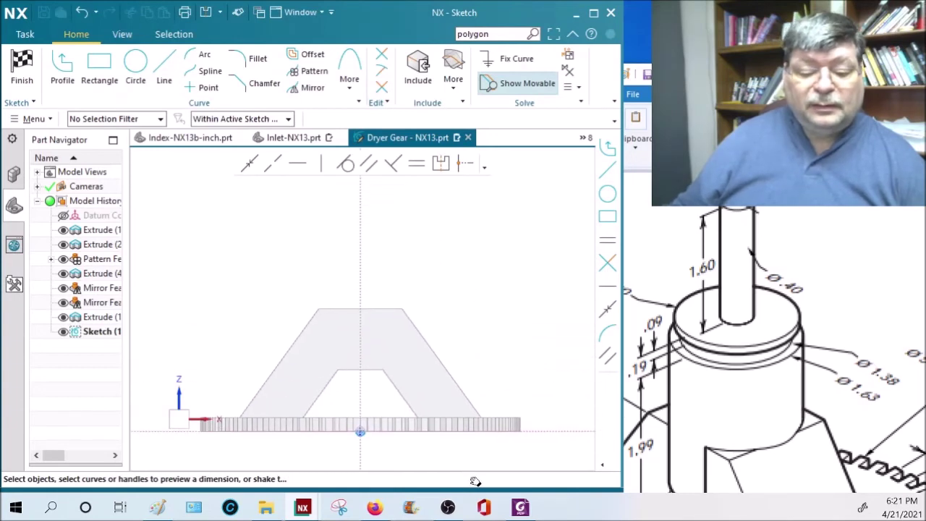
right_click(470, 93)
Draw the closed stepped shaft half-profile with a small groove, from the centre axis.
click(62, 68)
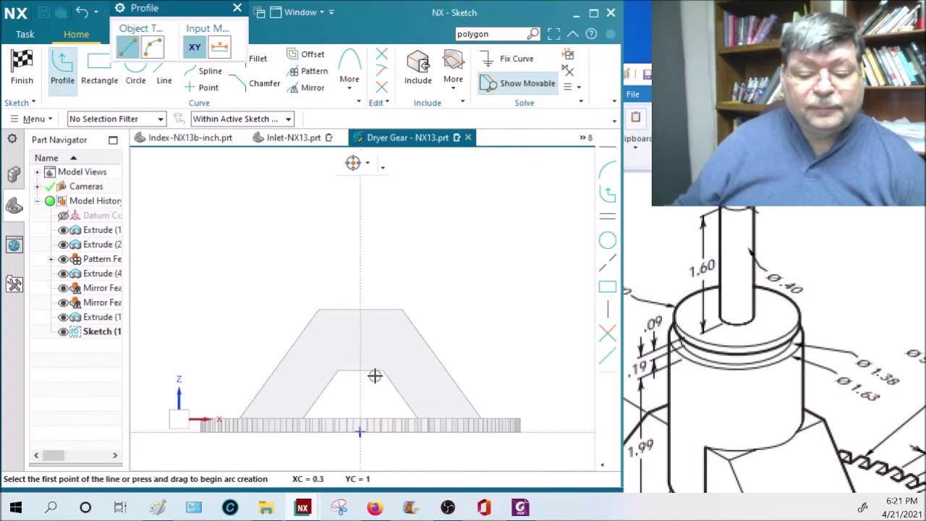
click(361, 372)
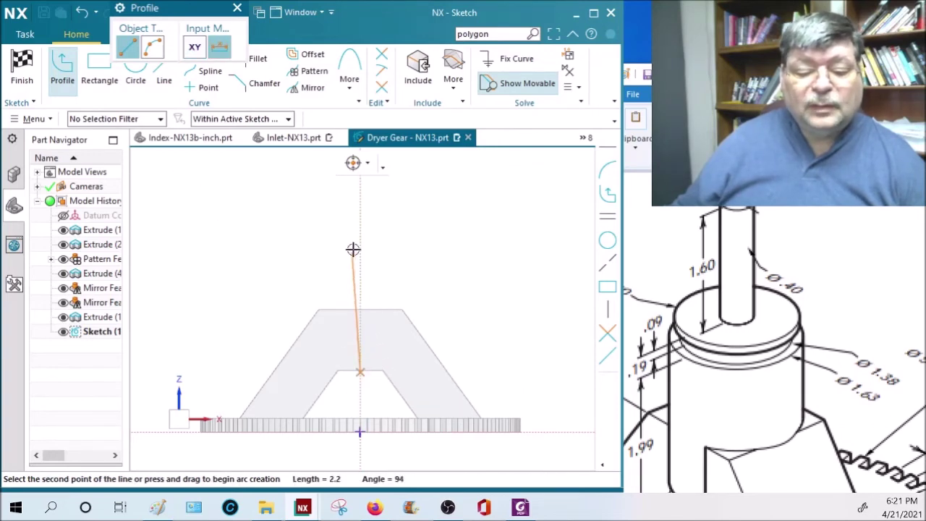
click(360, 187)
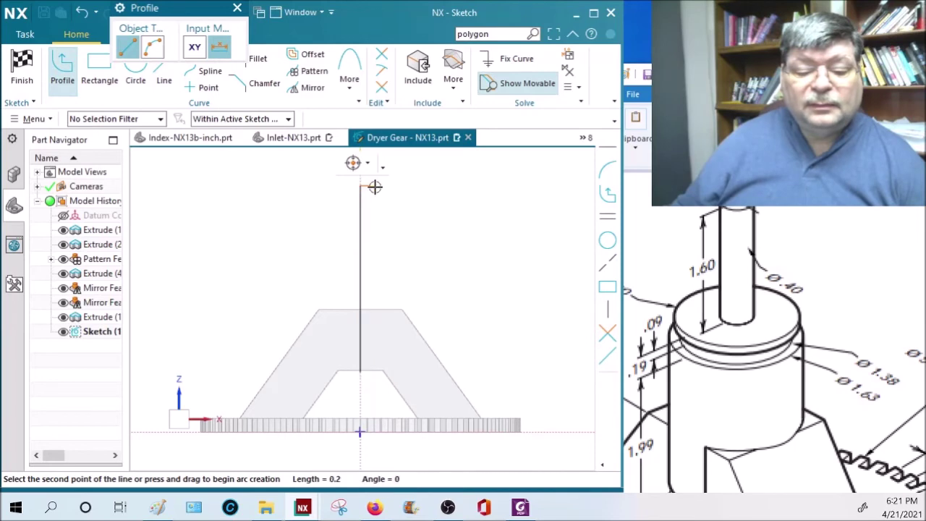
click(377, 187)
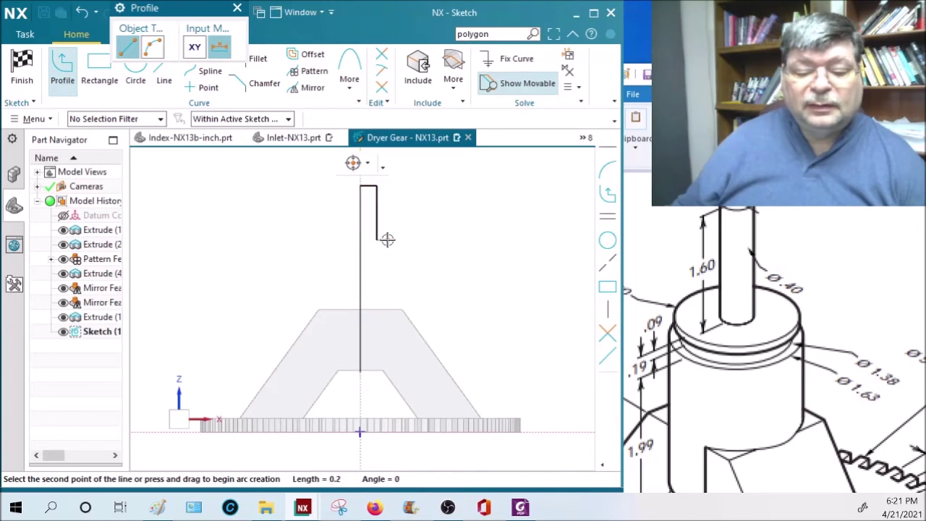
click(402, 240)
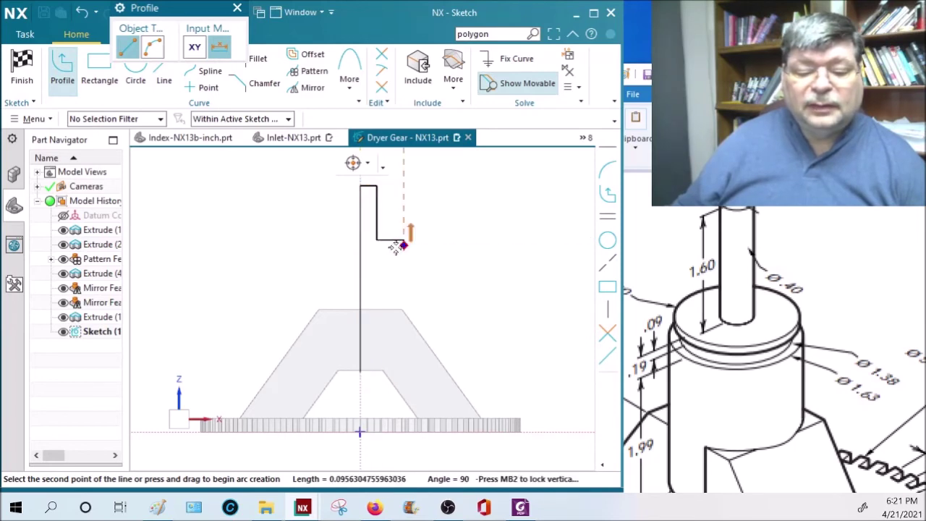
click(403, 249)
click(391, 254)
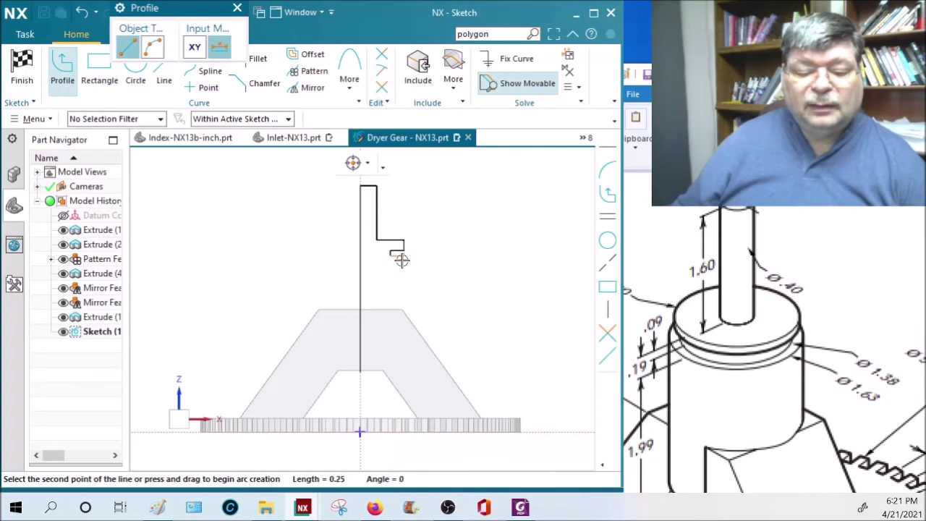
click(412, 370)
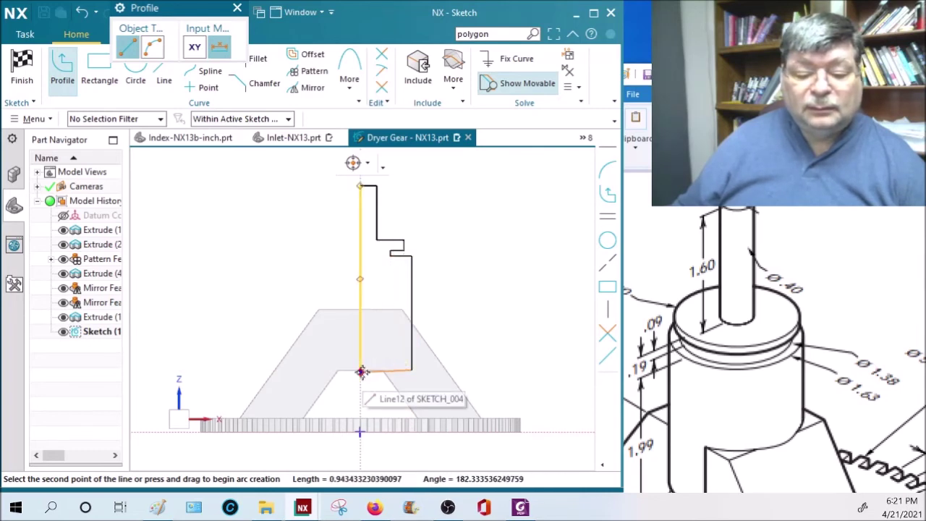
click(360, 371)
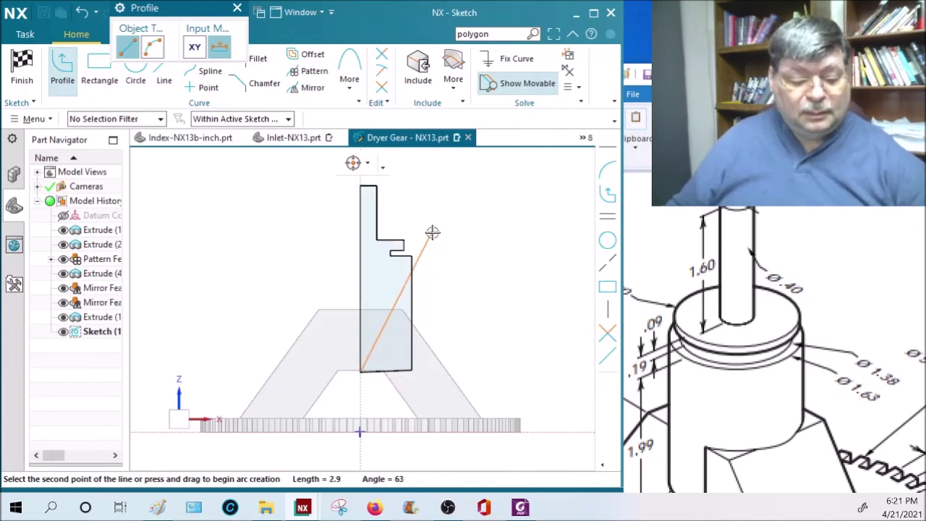
key(Escape)
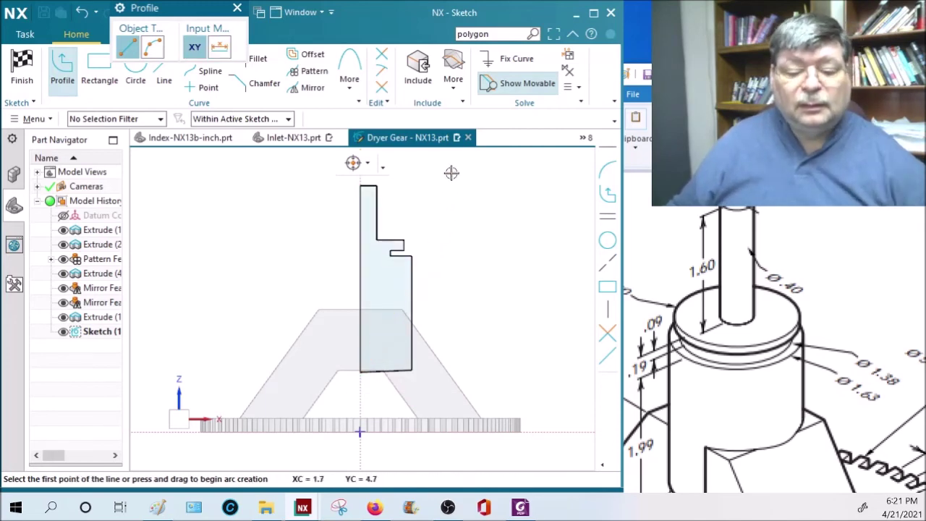
Join the left and bottom profile lines into a clean corner.
click(382, 86)
click(360, 349)
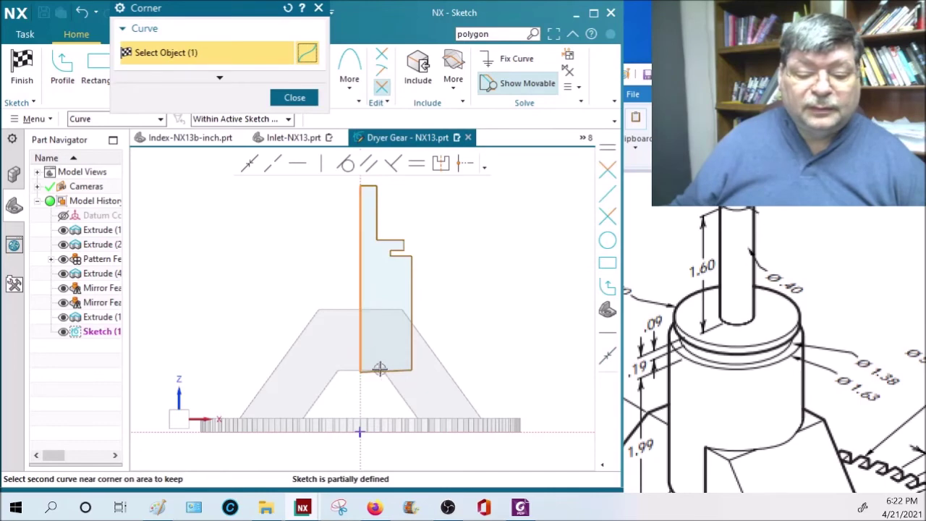
click(398, 371)
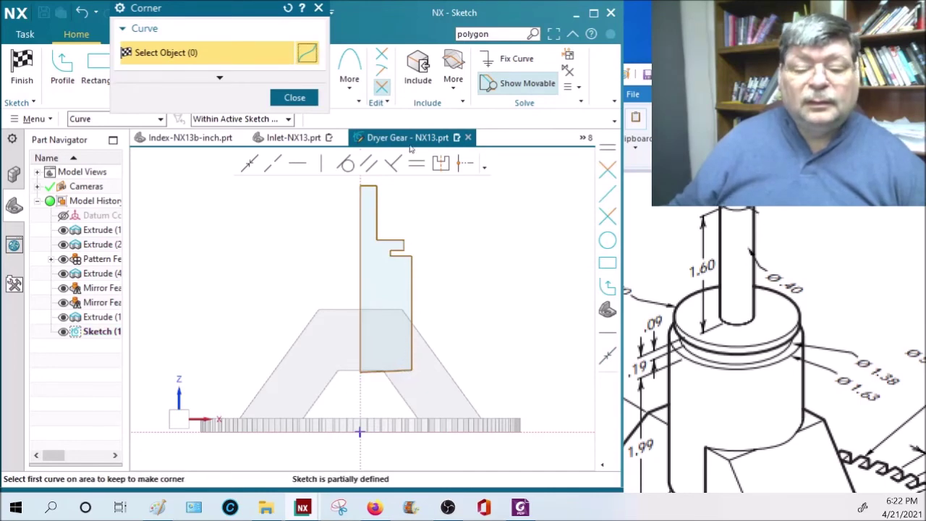
Constrain the bottom line to horizontal and the left profile line to vertical.
click(304, 164)
click(401, 371)
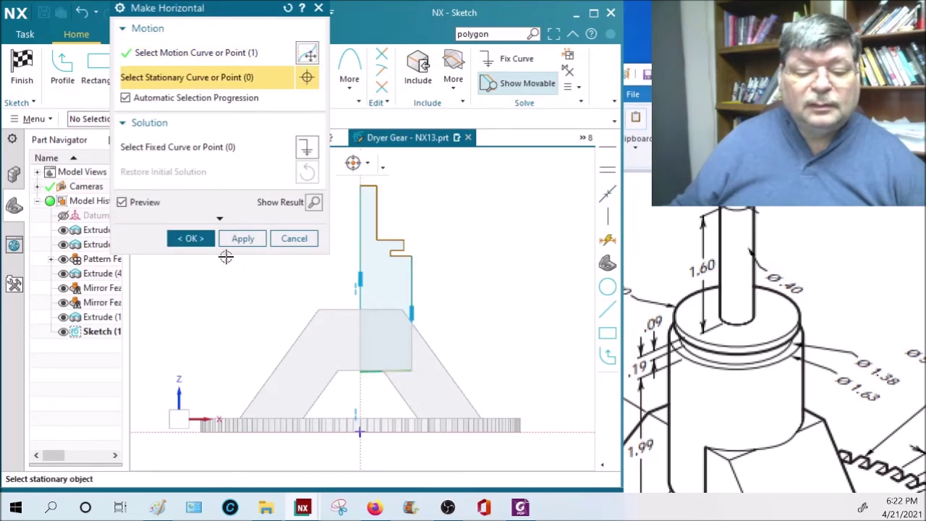
click(189, 238)
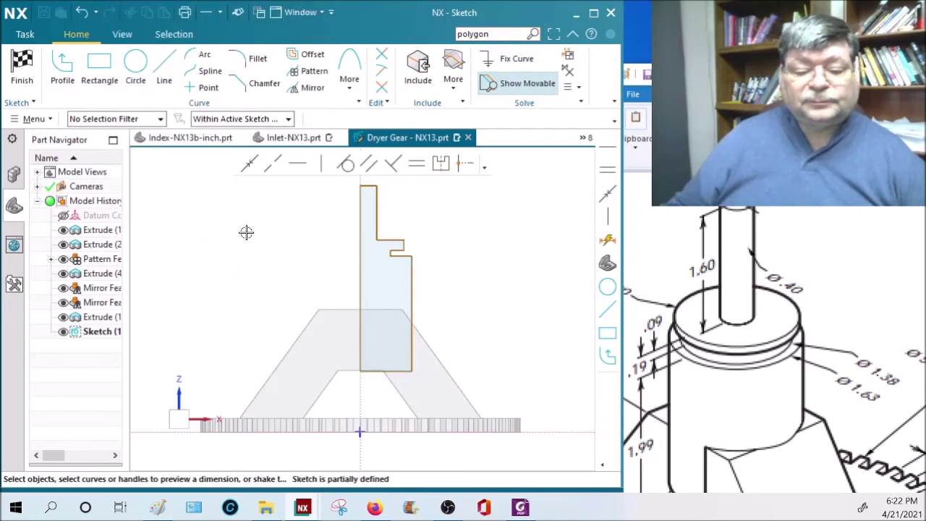
key(v)
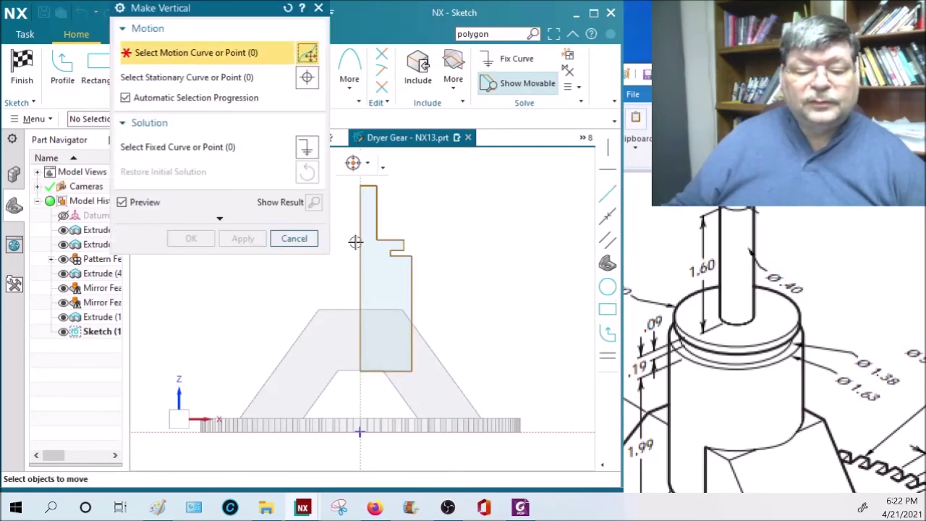
click(360, 250)
click(190, 239)
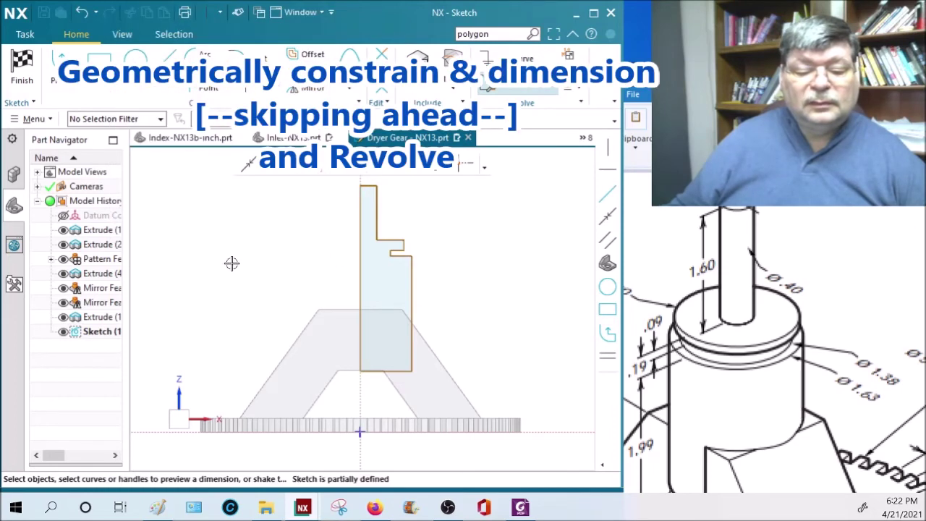
Make another shaft profile line vertical.
scroll(407, 254, up, 2)
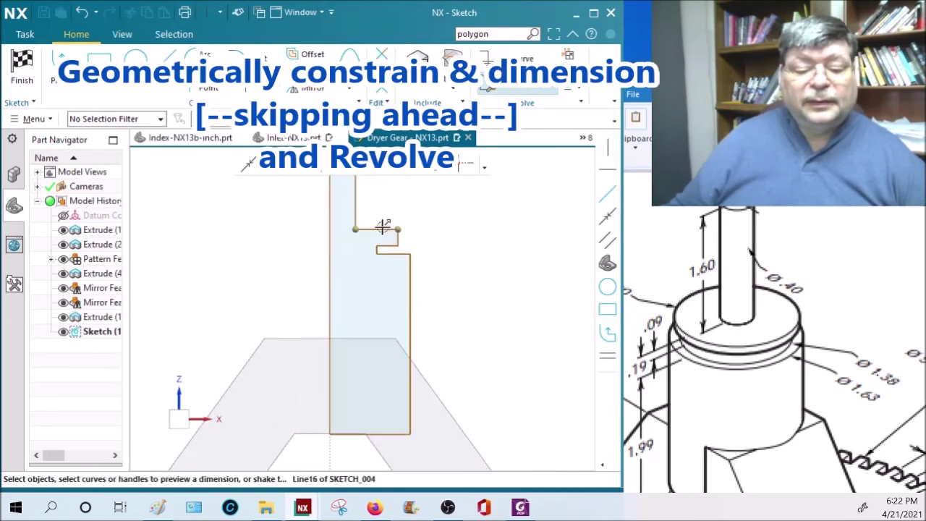
key(v)
click(354, 202)
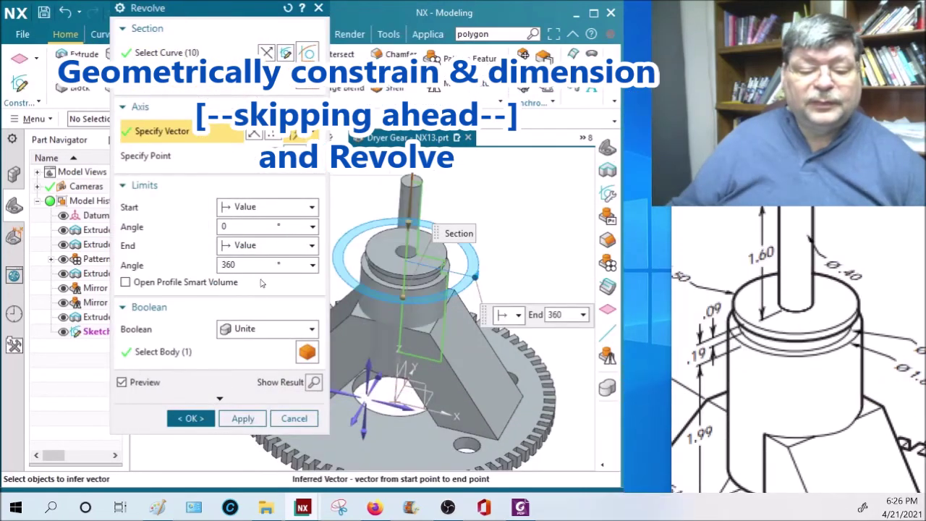
Revolve the shaft profile 360° about the Z axis to add the grooved collar and shaft.
click(190, 418)
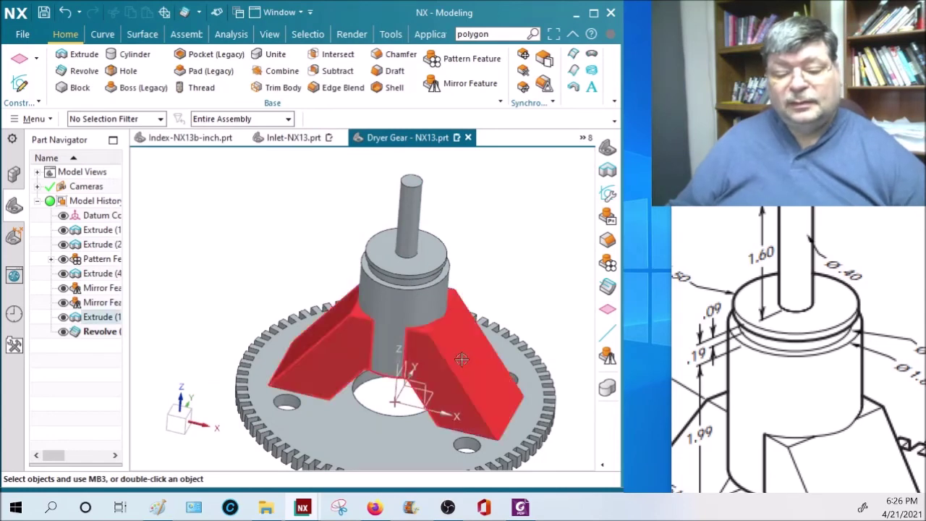
scroll(481, 334, up, 2)
middle_drag(478, 334, 471, 320)
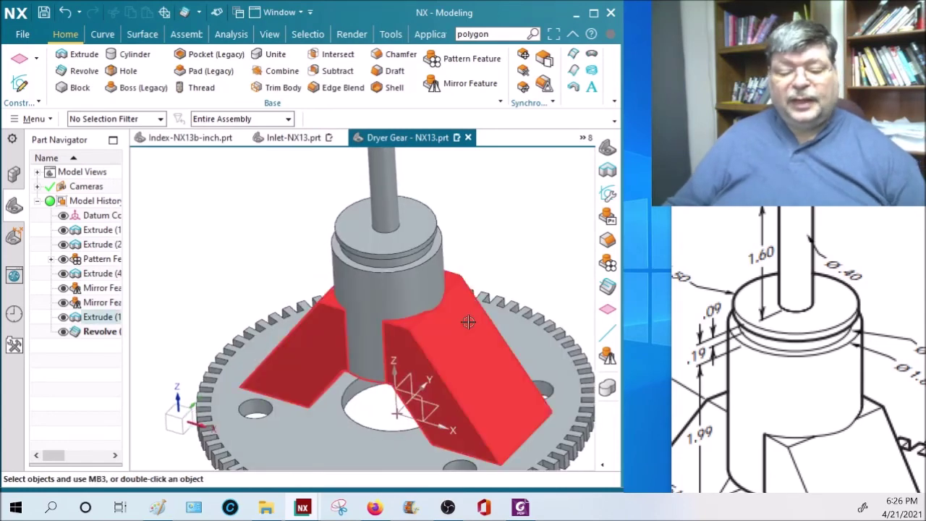
right_click(393, 294)
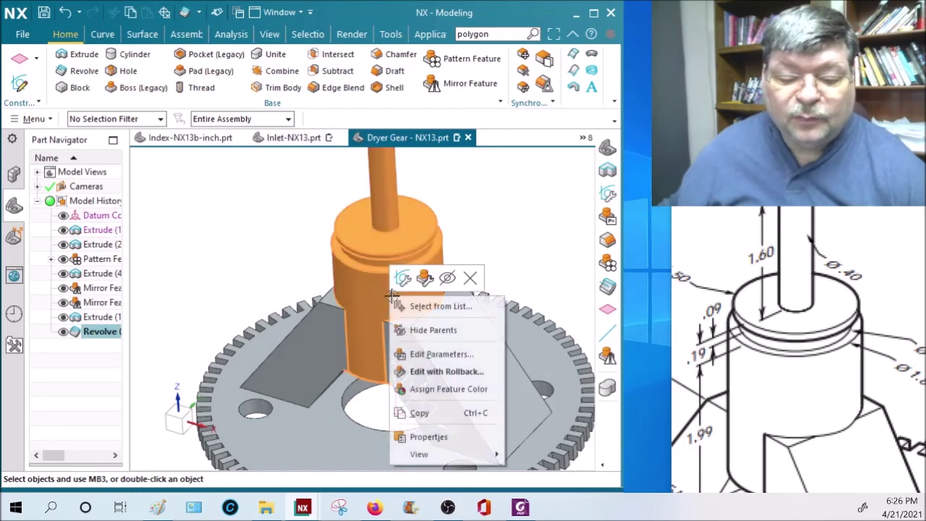
Edit the shaft revolve's parameters and set its Boolean to None.
click(443, 372)
middle_click(413, 304)
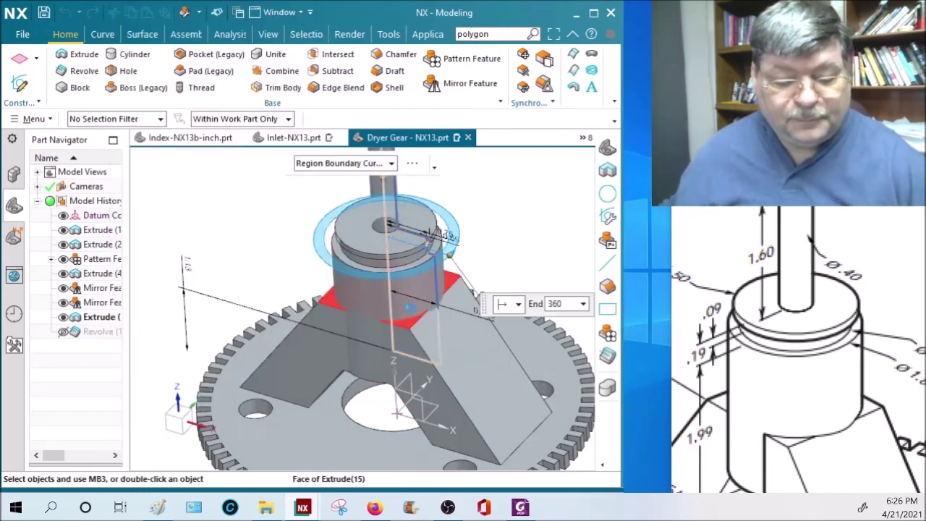
right_click(425, 279)
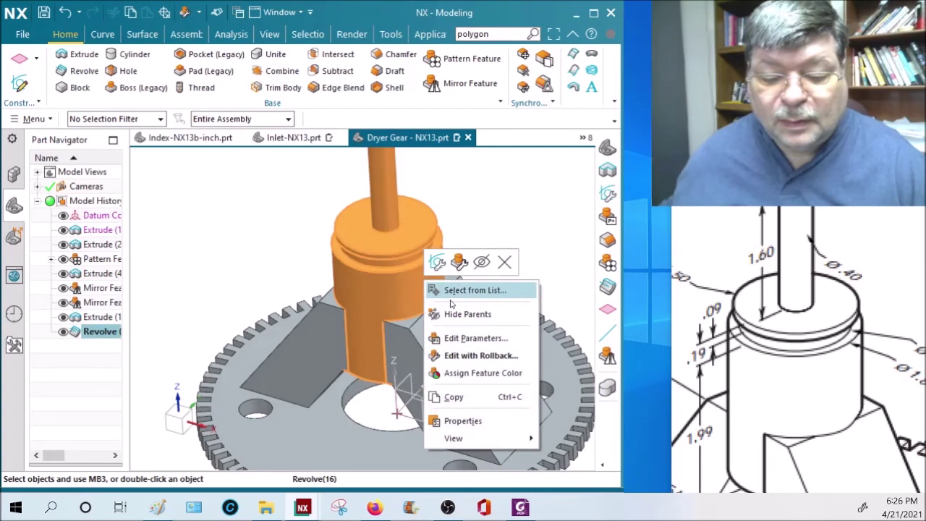
click(471, 336)
click(313, 329)
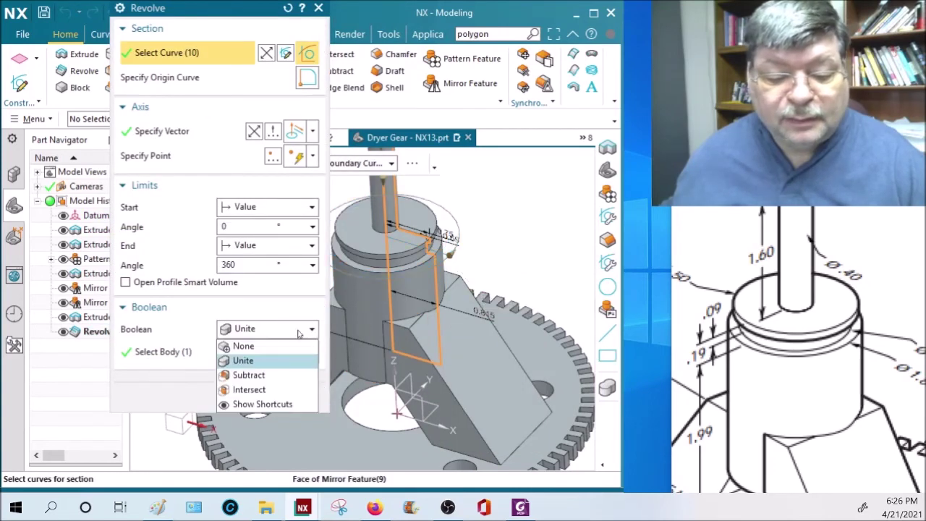
click(271, 346)
click(242, 373)
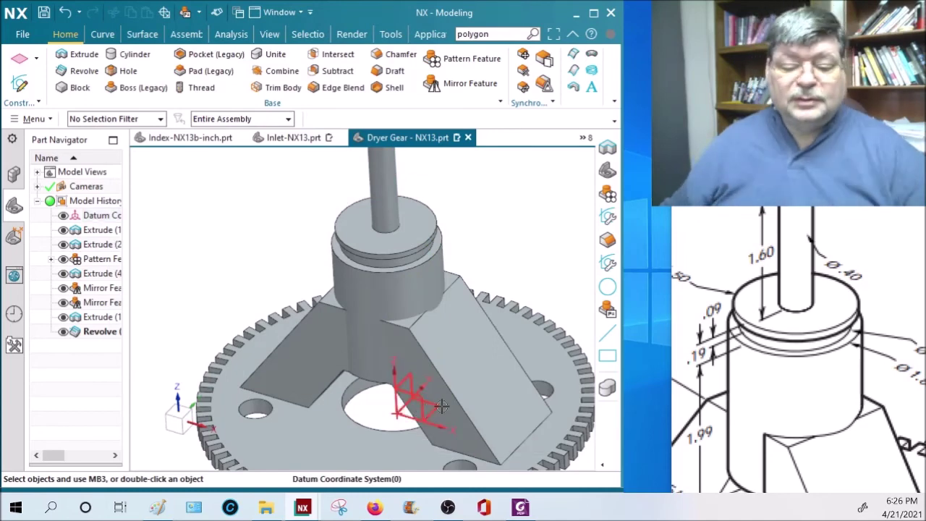
Orbit and zoom around the model to inspect where the shaft meets the supports.
middle_drag(436, 321, 473, 271)
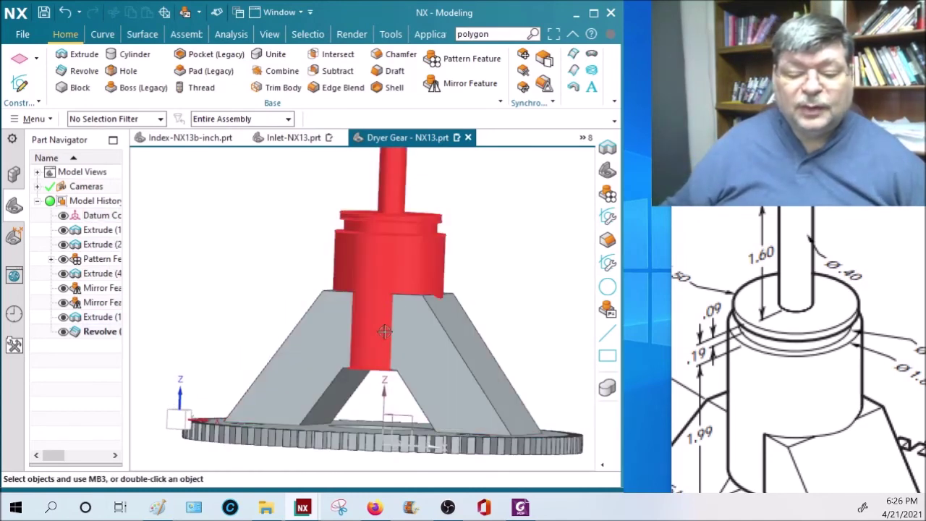
middle_drag(428, 320, 478, 343)
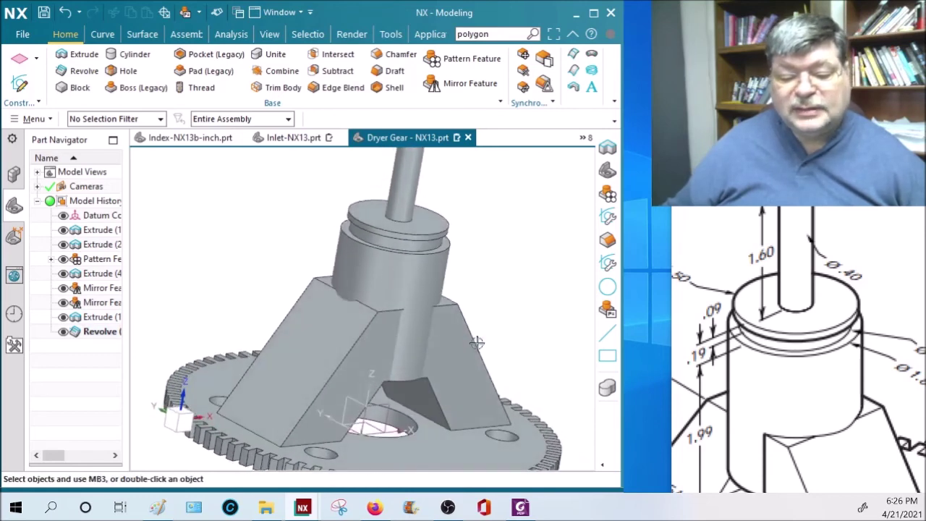
scroll(431, 346, up, 5)
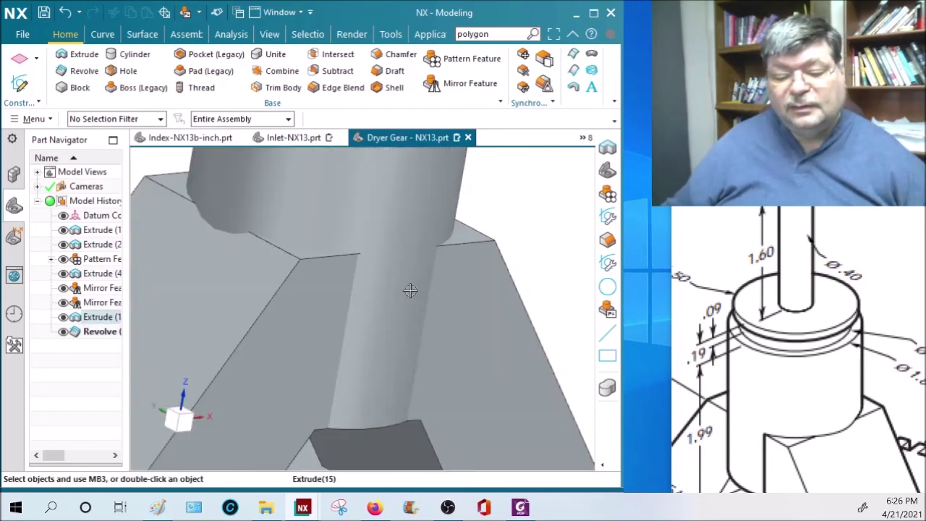
scroll(468, 304, down, 5)
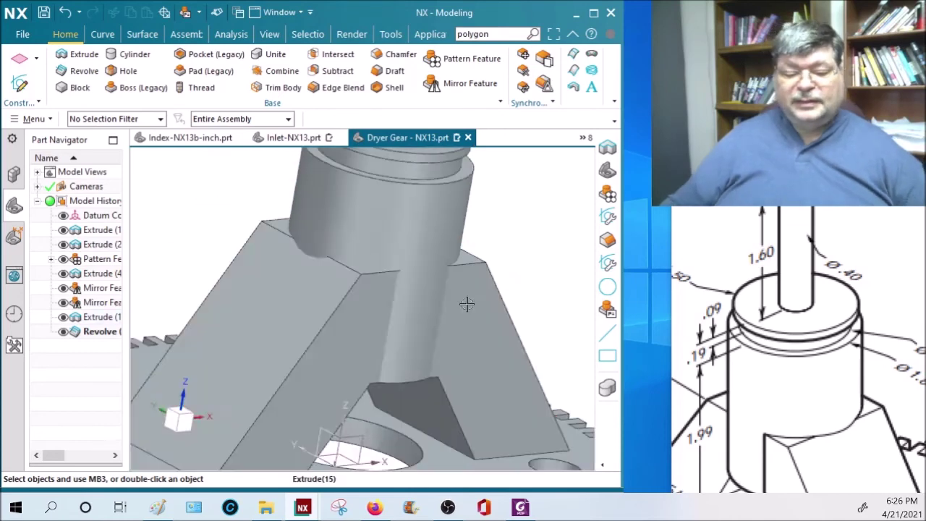
middle_drag(500, 277, 412, 261)
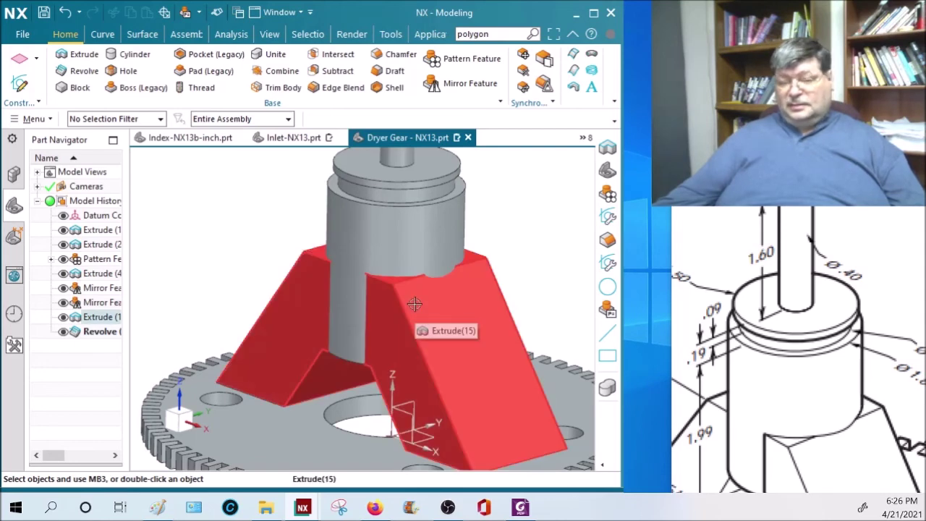
scroll(416, 306, down, 2)
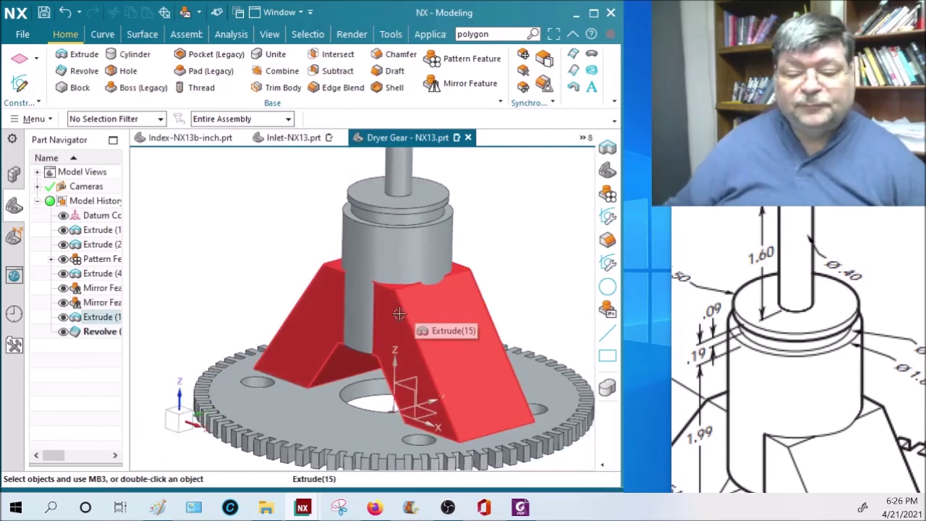
middle_drag(399, 313, 417, 241)
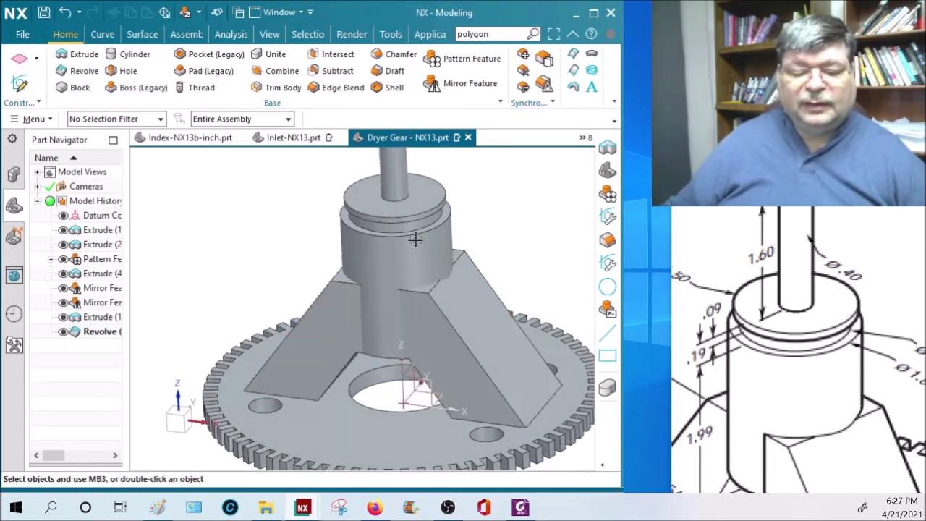
right_click(415, 240)
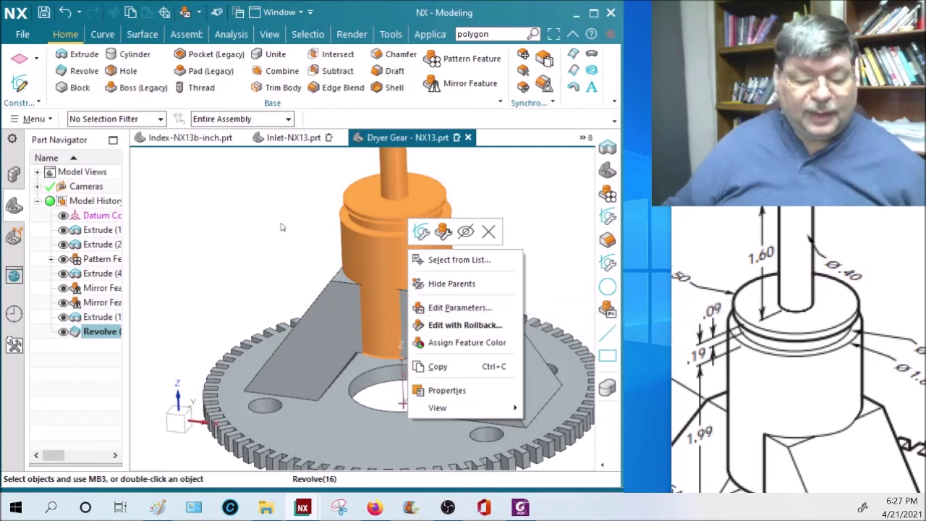
Unite the revolved shaft (tool) with the gear base (target) into one solid.
key(Escape)
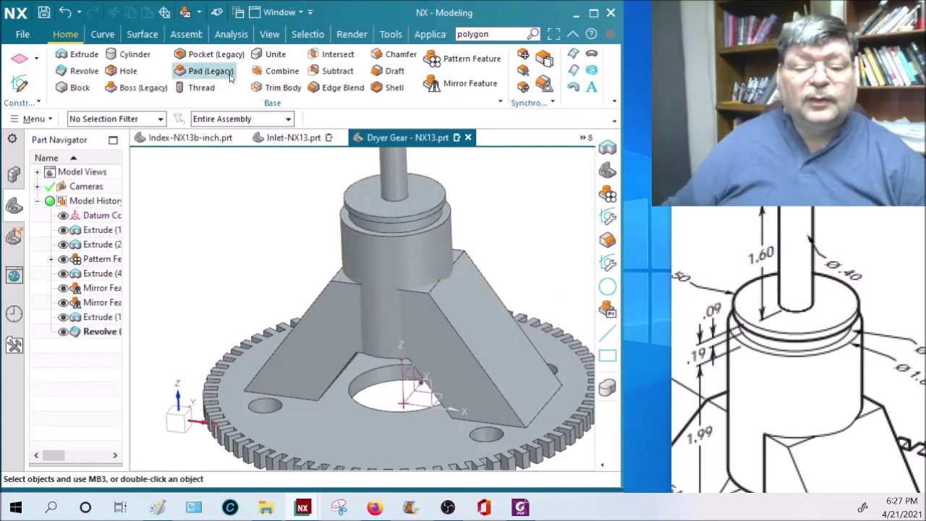
click(269, 54)
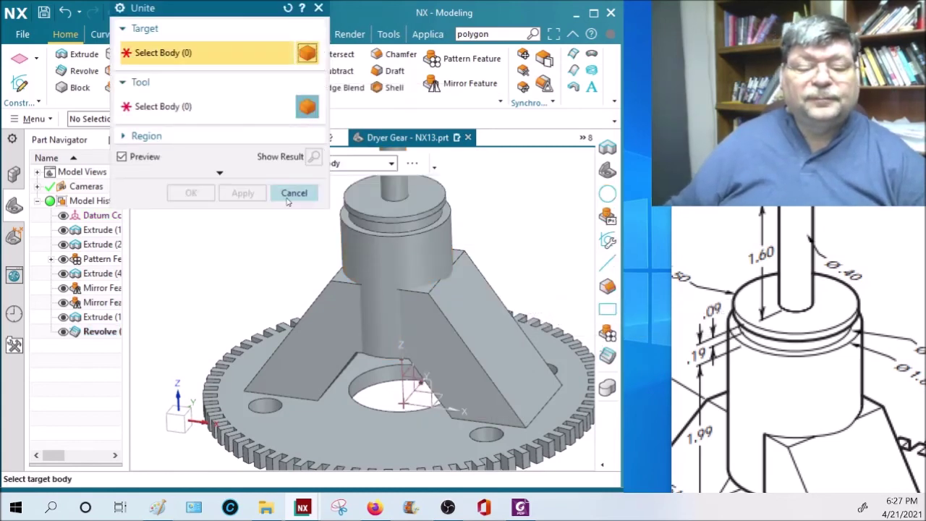
click(416, 313)
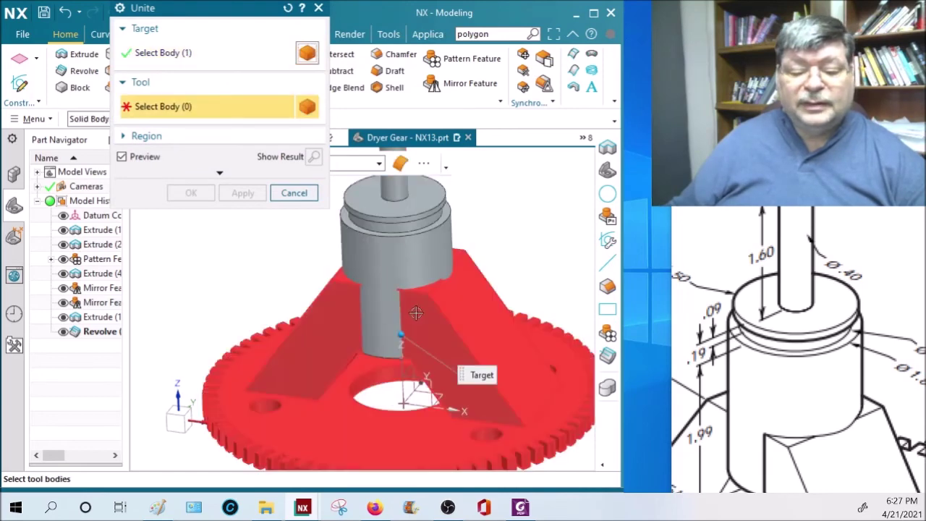
click(405, 318)
click(188, 193)
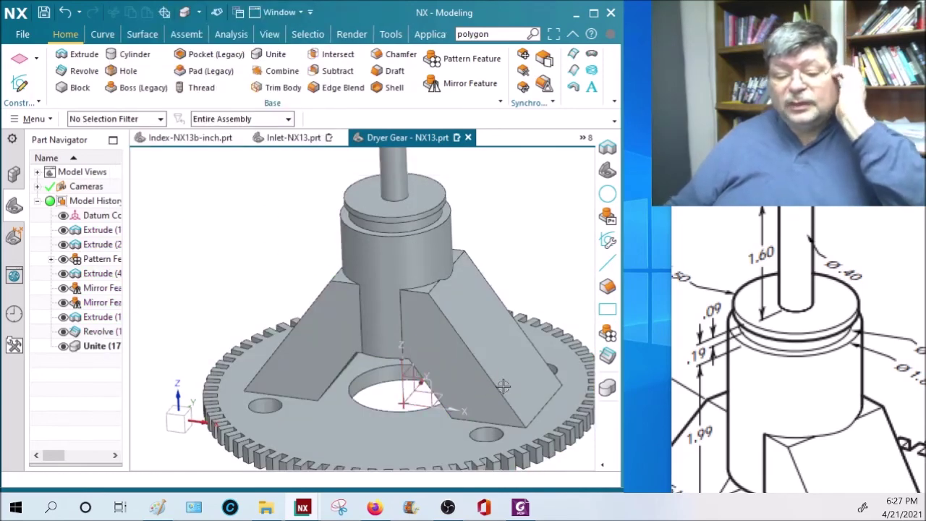
middle_drag(503, 387, 138, 275)
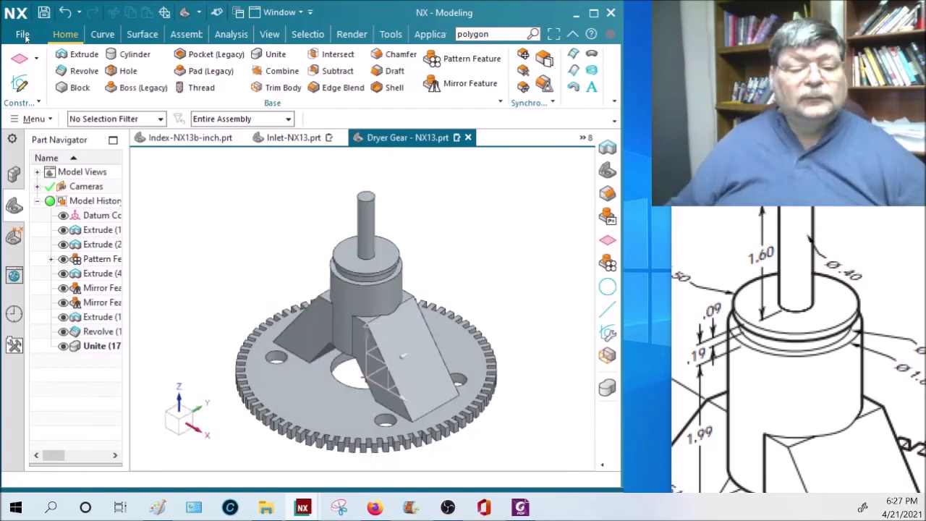
Save the Dryer Gear part, then show the full gear reference drawing in Paint.
click(44, 13)
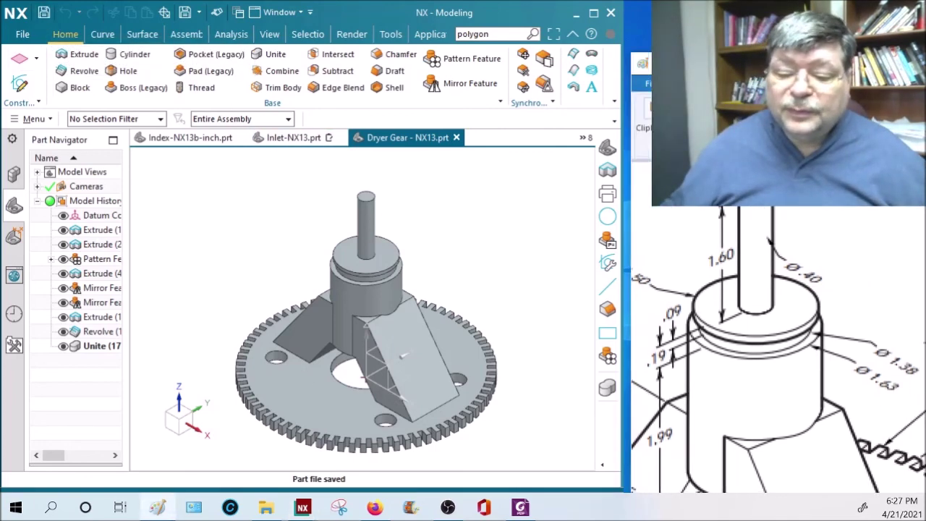
click(158, 507)
ctrl+scroll(637, 288, down, 2)
drag(650, 291, 718, 293)
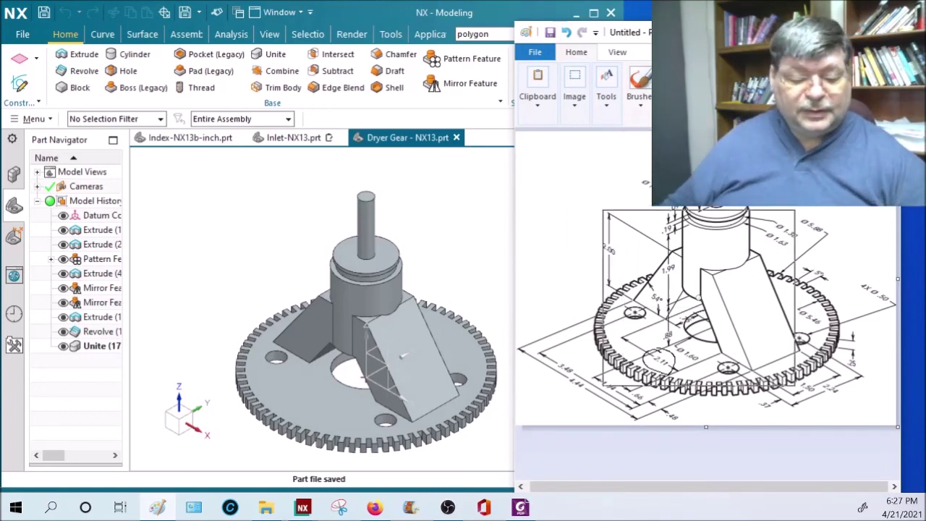
click(729, 283)
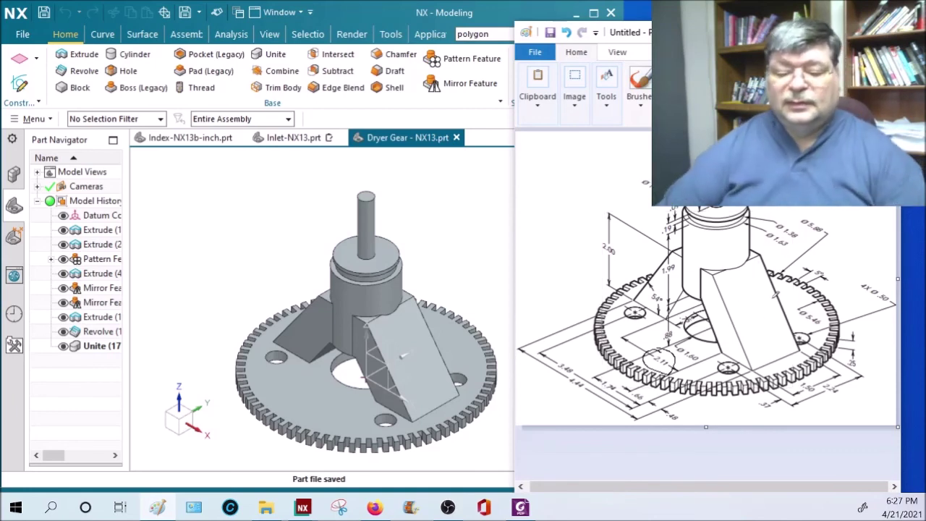
Rotate the finished gear slightly and save it again with Ctrl+S.
click(429, 248)
middle_drag(430, 248, 429, 244)
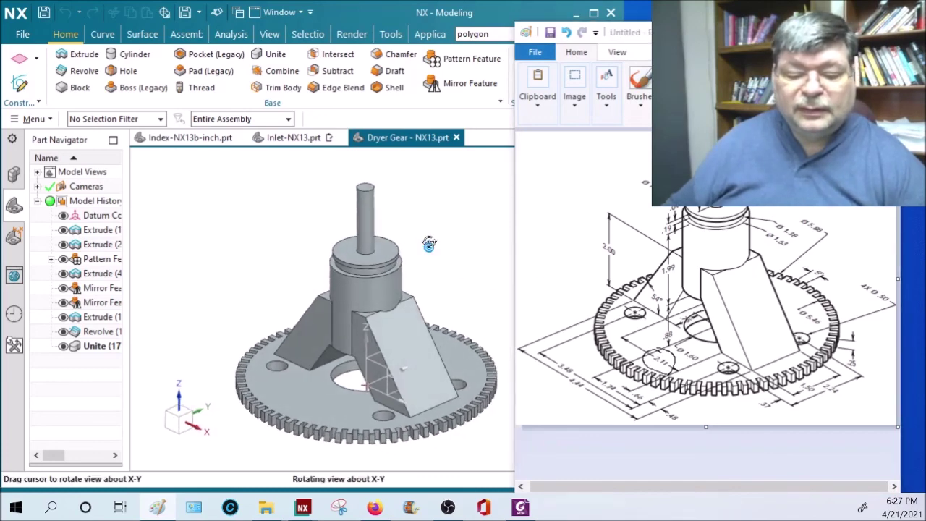
key(ctrl+s)
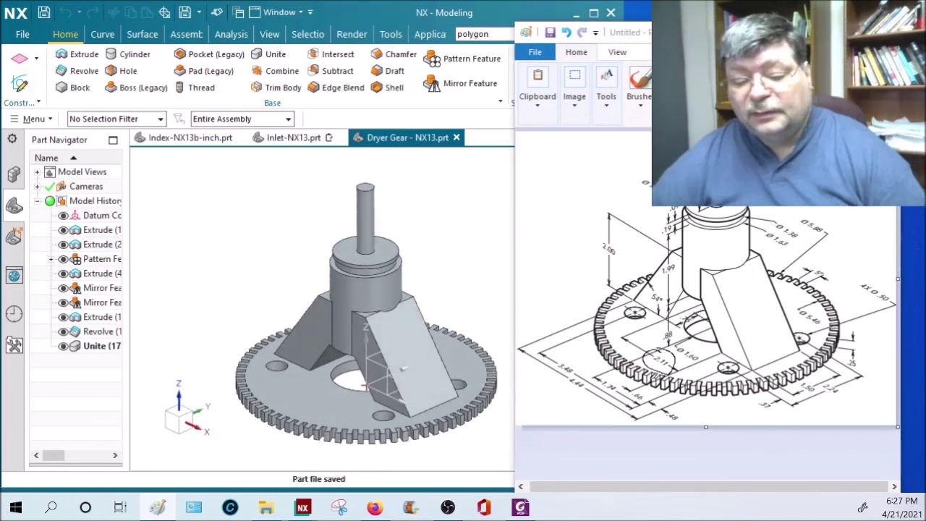